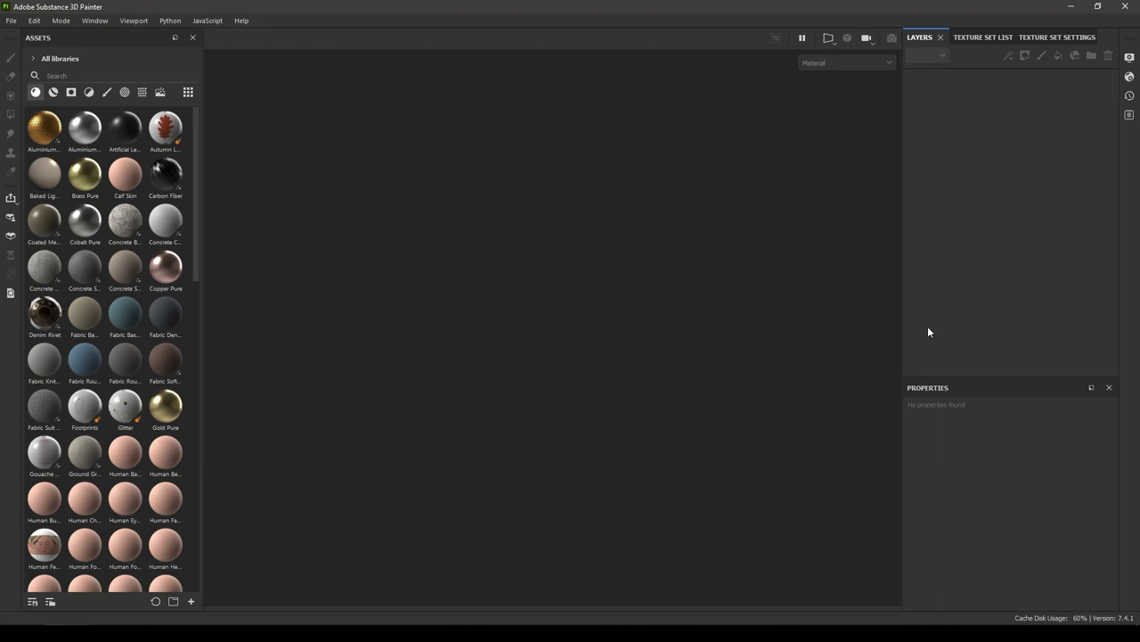
Create a new project from the pants.fbx mesh, keeping the 2048 document resolution and OpenGL normal map format
{"action": "key", "text": "ctrl+n"}
{"action": "left_click", "coordinate": [703, 186]}
{"action": "double_click", "coordinate": [543, 245]}
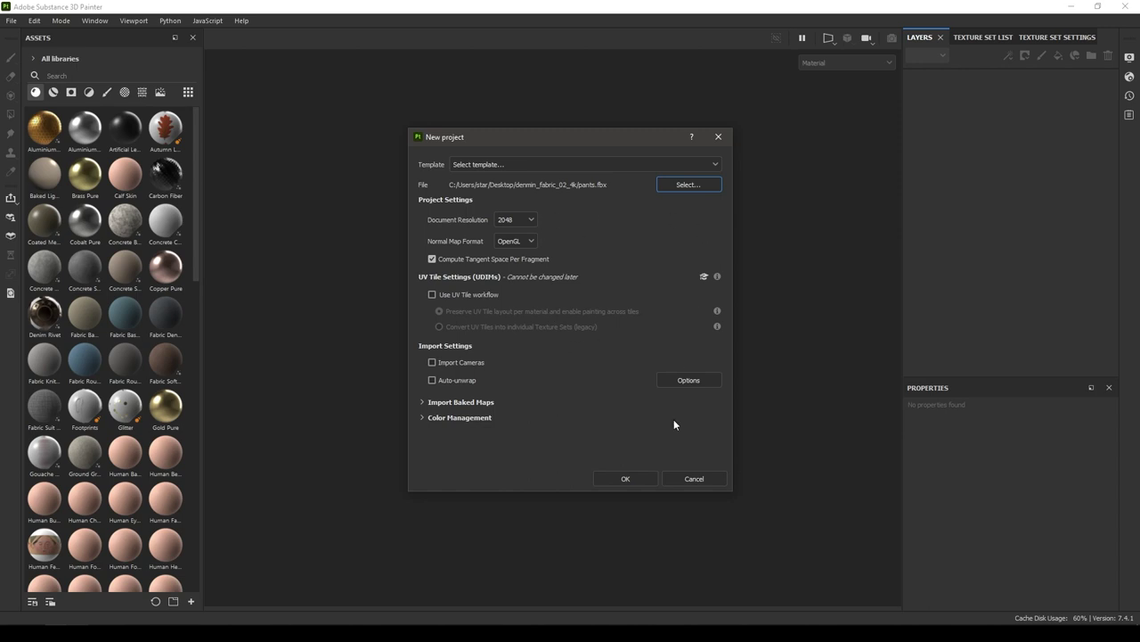
{"action": "left_click", "coordinate": [646, 478]}
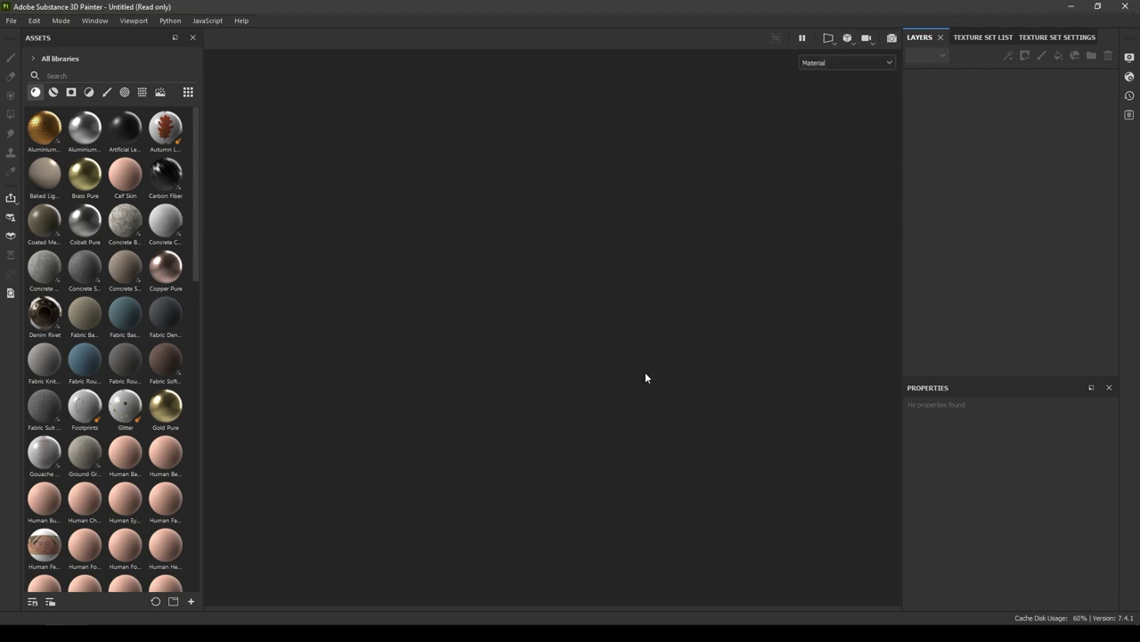
Switch the pants' main shader to pbr-metal-rough-with-alpha-test and close the shader settings
{"action": "left_click_drag", "start_coordinate": [644, 372], "coordinate": [593, 333], "text": "alt"}
{"action": "scroll", "coordinate": [598, 339], "scroll_direction": "up", "scroll_amount": 4}
{"action": "mouse_move", "coordinate": [534, 359]}
{"action": "left_mouse_down", "text": "alt"}
{"action": "mouse_move", "coordinate": [303, 473]}
{"action": "mouse_move", "coordinate": [555, 386]}
{"action": "mouse_move", "coordinate": [532, 452]}
{"action": "mouse_move", "coordinate": [522, 454]}
{"action": "mouse_move", "coordinate": [545, 377]}
{"action": "mouse_move", "coordinate": [537, 393]}
{"action": "left_mouse_up", "text": "alt"}
{"action": "scroll", "coordinate": [539, 394], "scroll_direction": "up", "scroll_amount": 1}
{"action": "middle_click_drag", "start_coordinate": [553, 401], "coordinate": [567, 451], "text": "alt"}
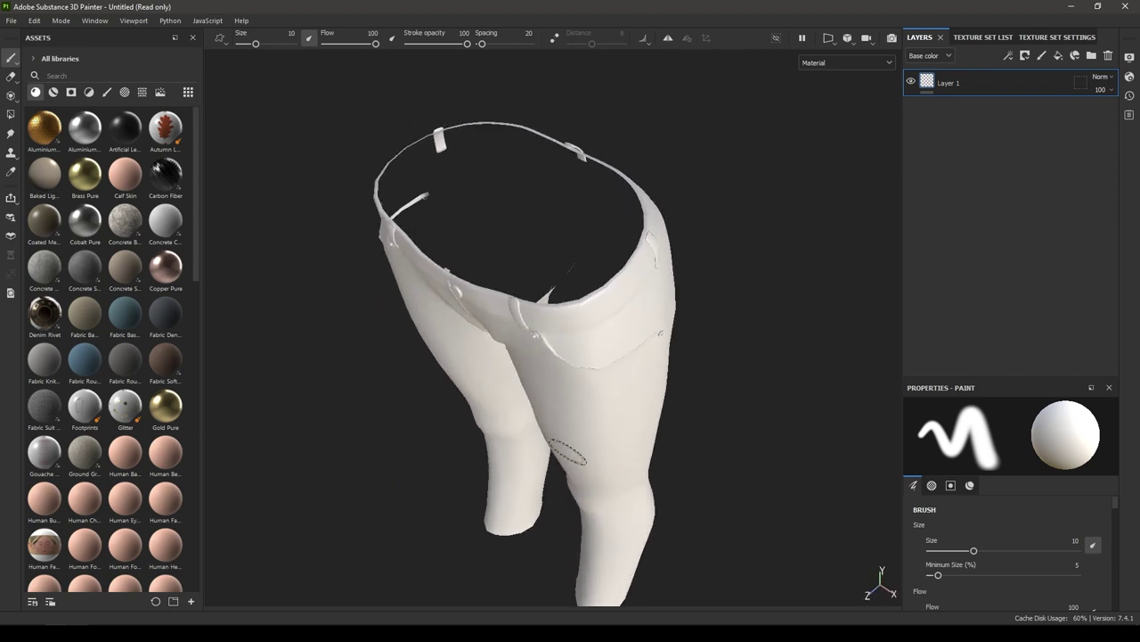
{"action": "mouse_move", "coordinate": [559, 352]}
{"action": "left_mouse_down", "text": "alt"}
{"action": "mouse_move", "coordinate": [323, 262]}
{"action": "mouse_move", "coordinate": [605, 411]}
{"action": "mouse_move", "coordinate": [555, 377]}
{"action": "mouse_move", "coordinate": [540, 386]}
{"action": "mouse_move", "coordinate": [582, 351]}
{"action": "left_mouse_up", "text": "alt"}
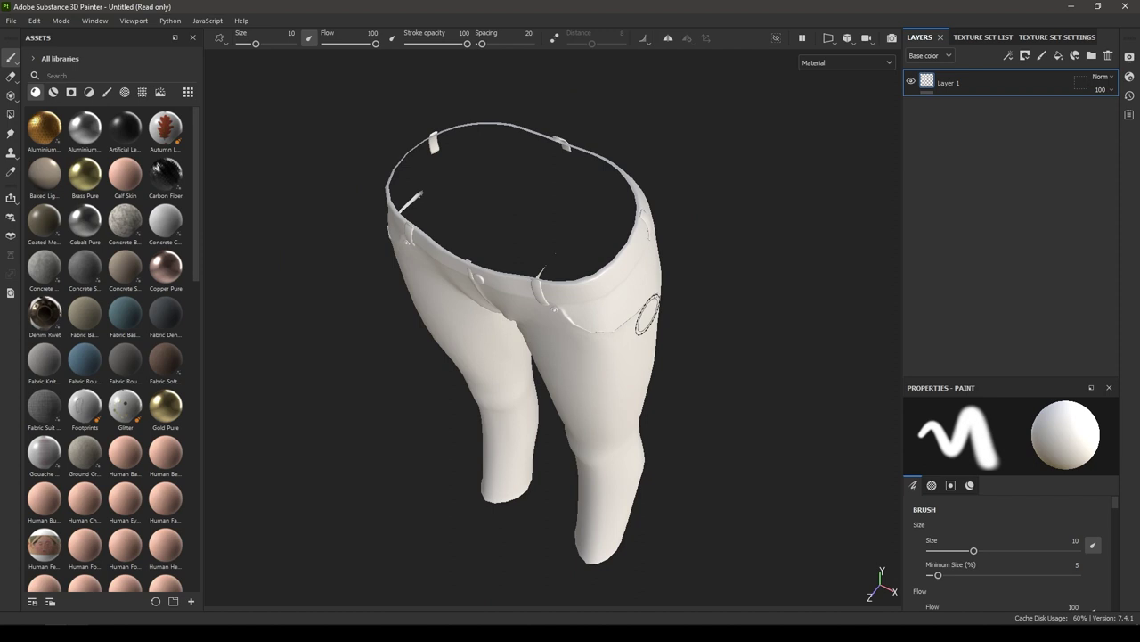
{"action": "left_click", "coordinate": [1129, 78]}
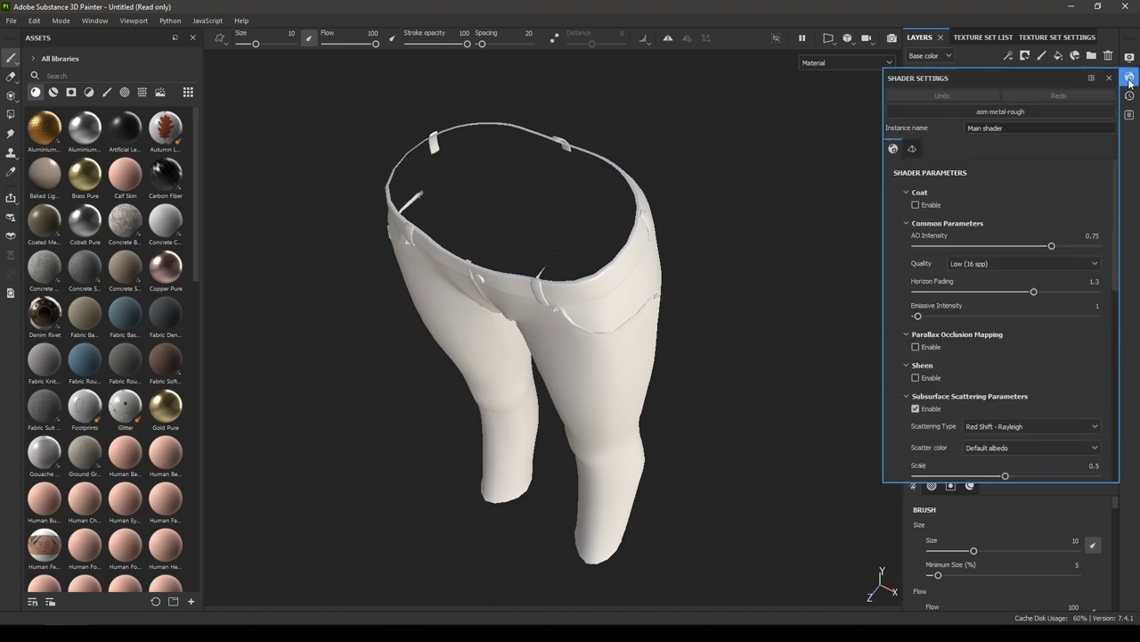
{"action": "left_click", "coordinate": [1001, 110]}
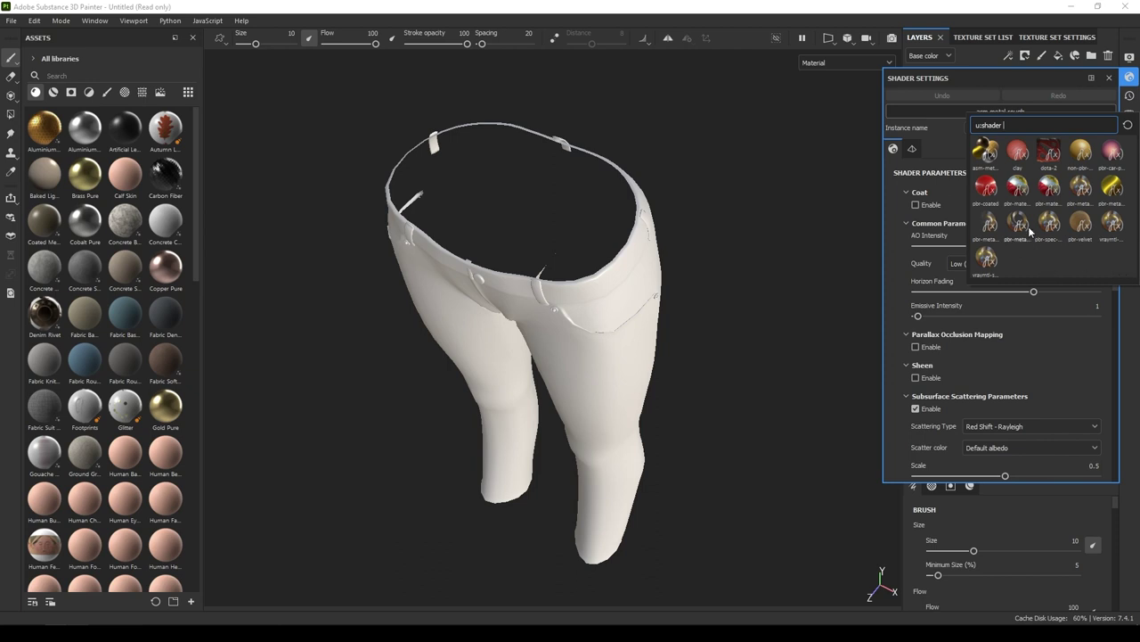
{"action": "mouse_move", "coordinate": [1025, 225]}
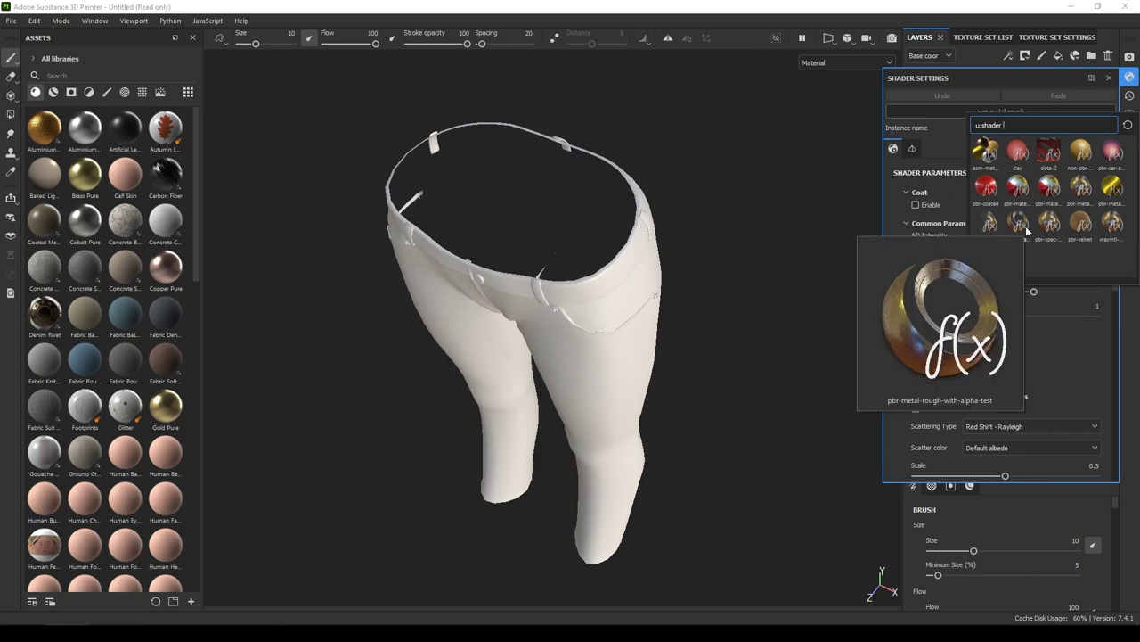
{"action": "left_click", "coordinate": [1028, 231]}
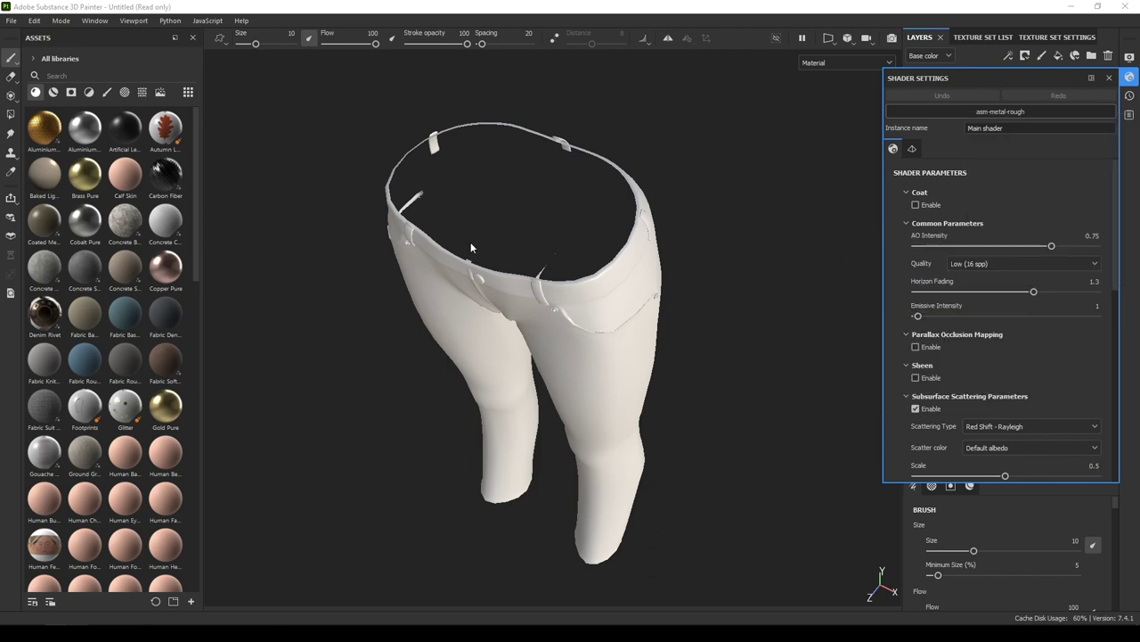
{"action": "left_click_drag", "start_coordinate": [588, 305], "coordinate": [590, 275], "text": "alt"}
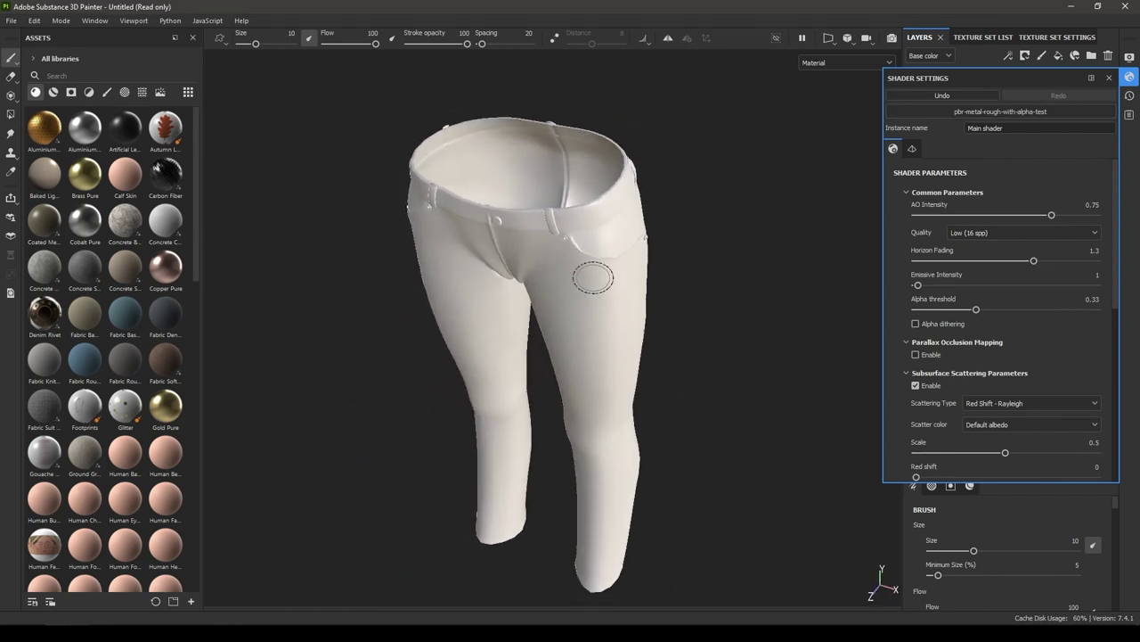
{"action": "scroll", "coordinate": [590, 275], "scroll_direction": "up", "scroll_amount": 2}
{"action": "left_click", "coordinate": [1130, 78]}
Set up mesh map baking with an output size of 2048 and the low poly mesh used as the high poly mesh
{"action": "left_click_drag", "start_coordinate": [661, 354], "coordinate": [1067, 234], "text": "alt"}
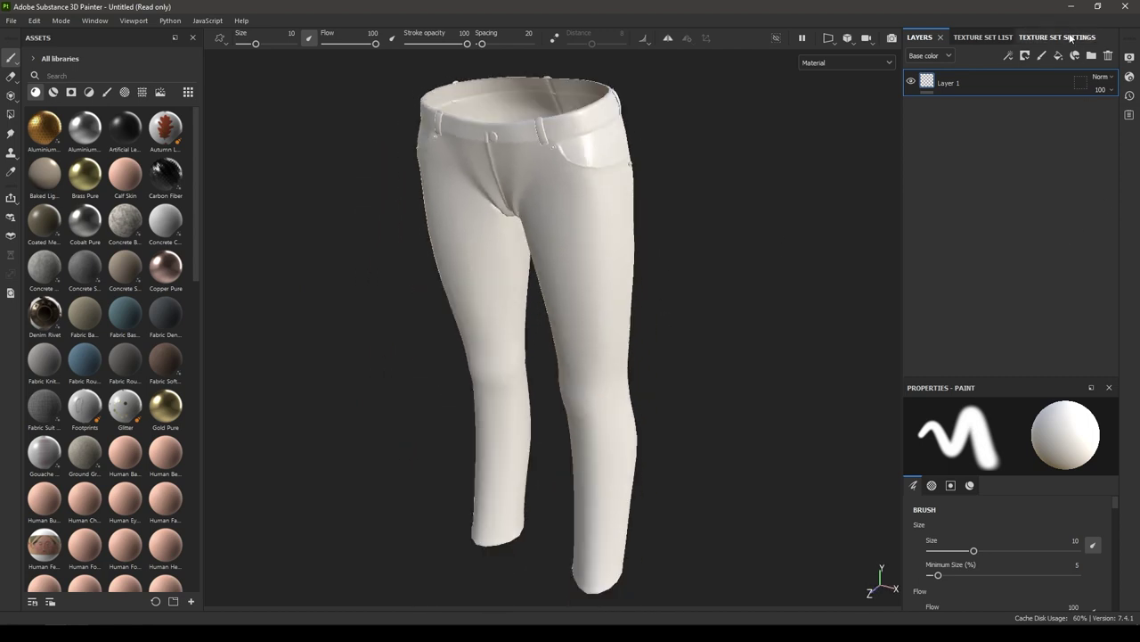
{"action": "left_click", "coordinate": [981, 37]}
{"action": "left_click", "coordinate": [1035, 36]}
{"action": "scroll", "coordinate": [1060, 314], "scroll_direction": "down", "scroll_amount": 3}
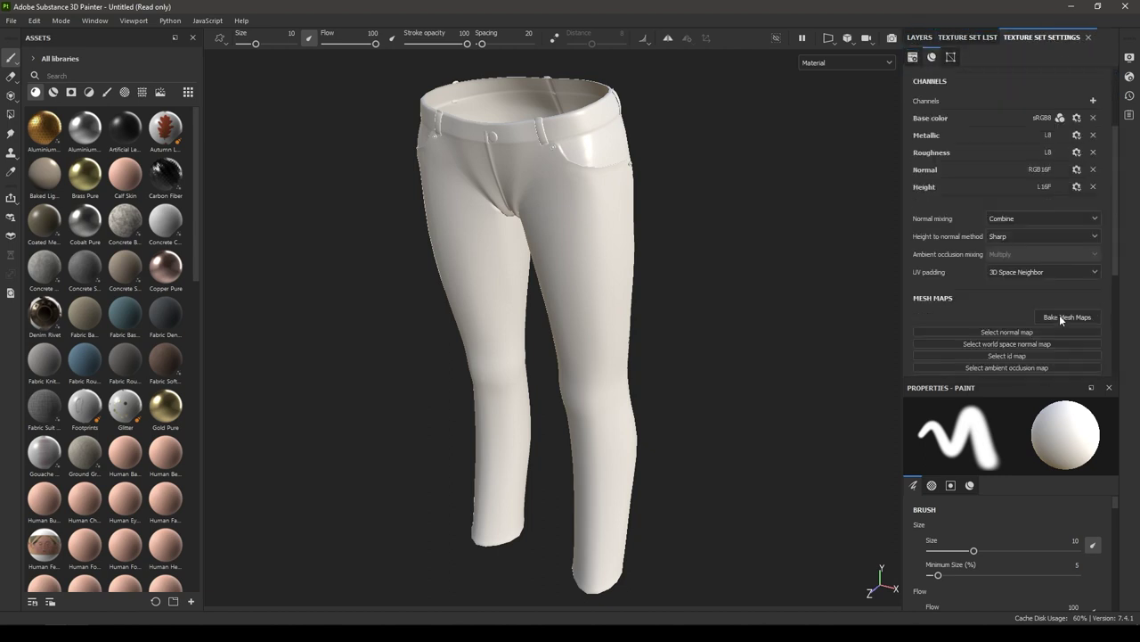
{"action": "left_click", "coordinate": [1068, 316]}
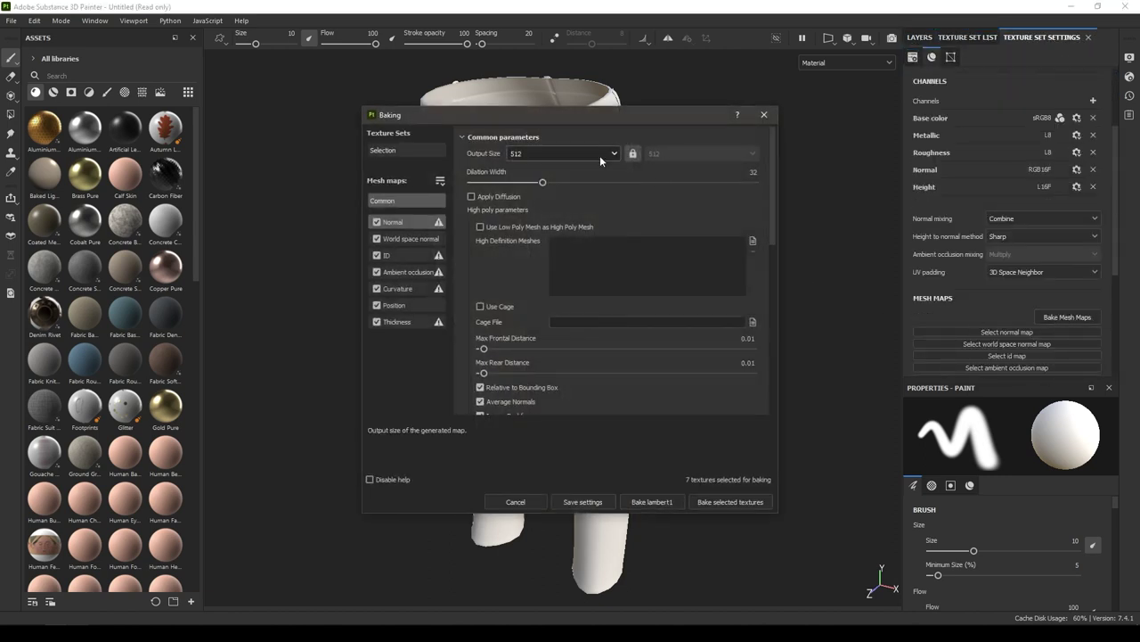
{"action": "left_click", "coordinate": [598, 155]}
{"action": "left_click", "coordinate": [586, 239]}
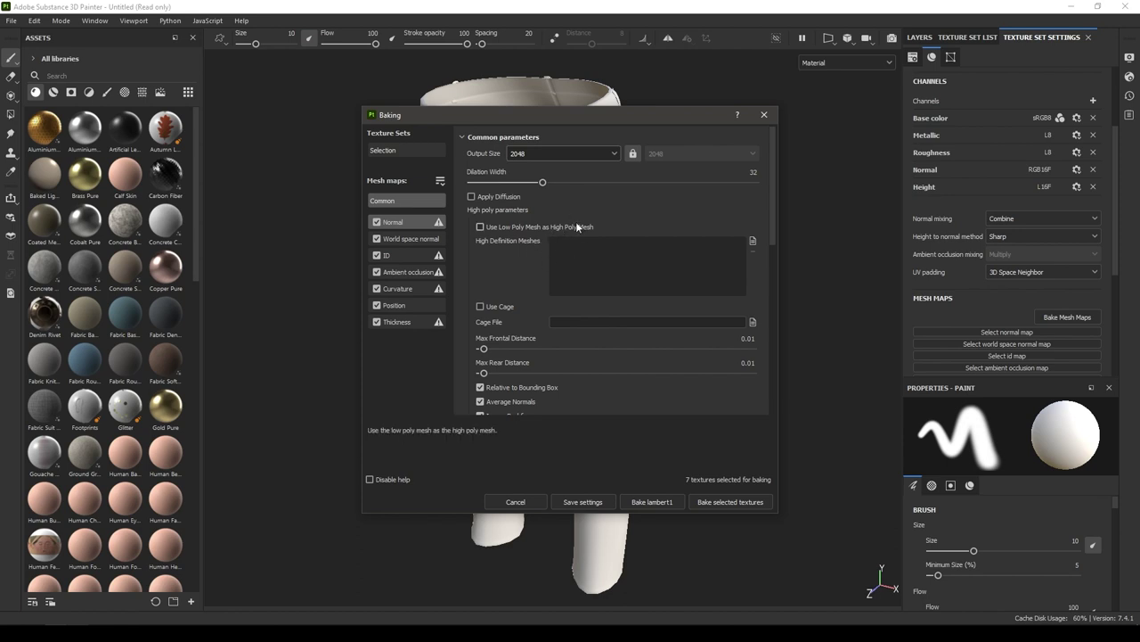
{"action": "left_click", "coordinate": [573, 225]}
Set the baking antialiasing to Subsampling 4x4 and bake all selected mesh maps
{"action": "scroll", "coordinate": [588, 267], "scroll_direction": "down", "scroll_amount": 2}
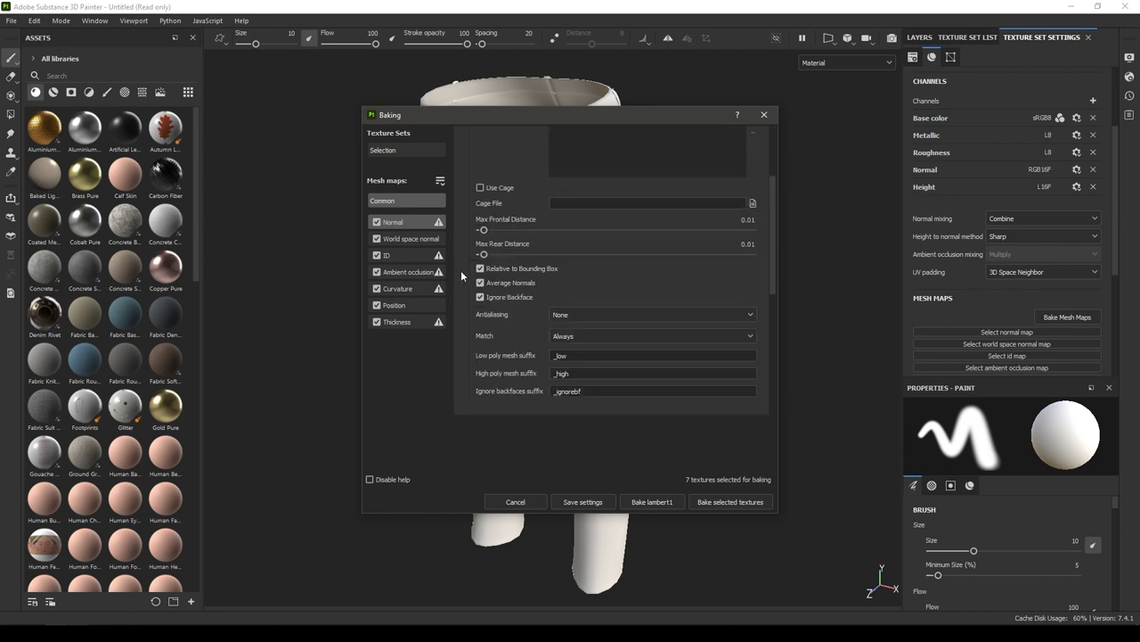
{"action": "left_click", "coordinate": [597, 315]}
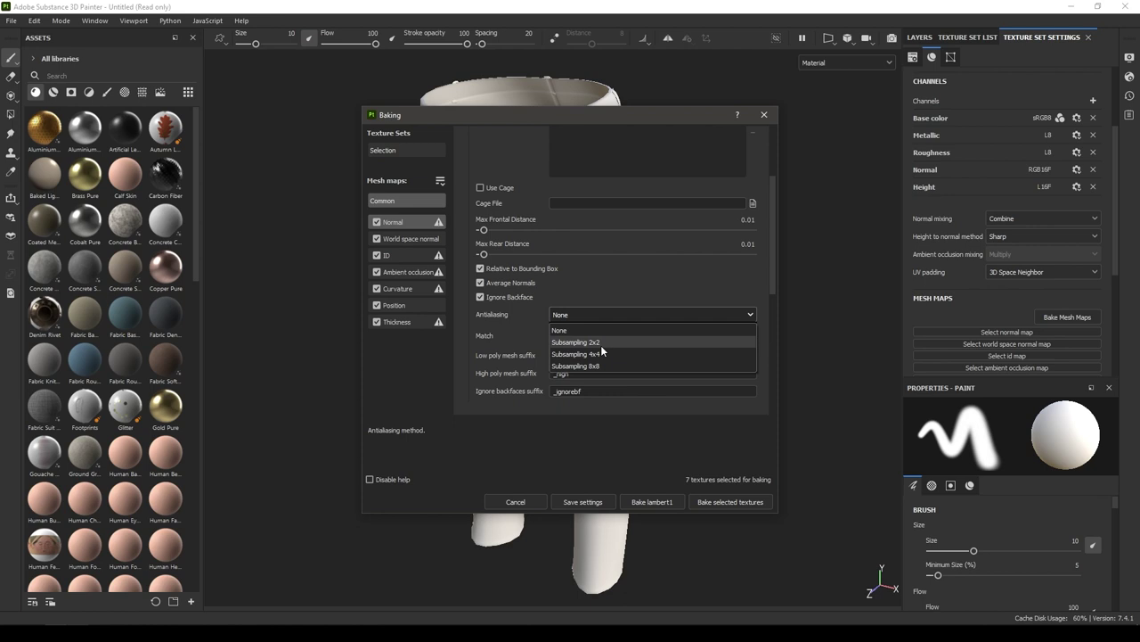
{"action": "left_click", "coordinate": [603, 354]}
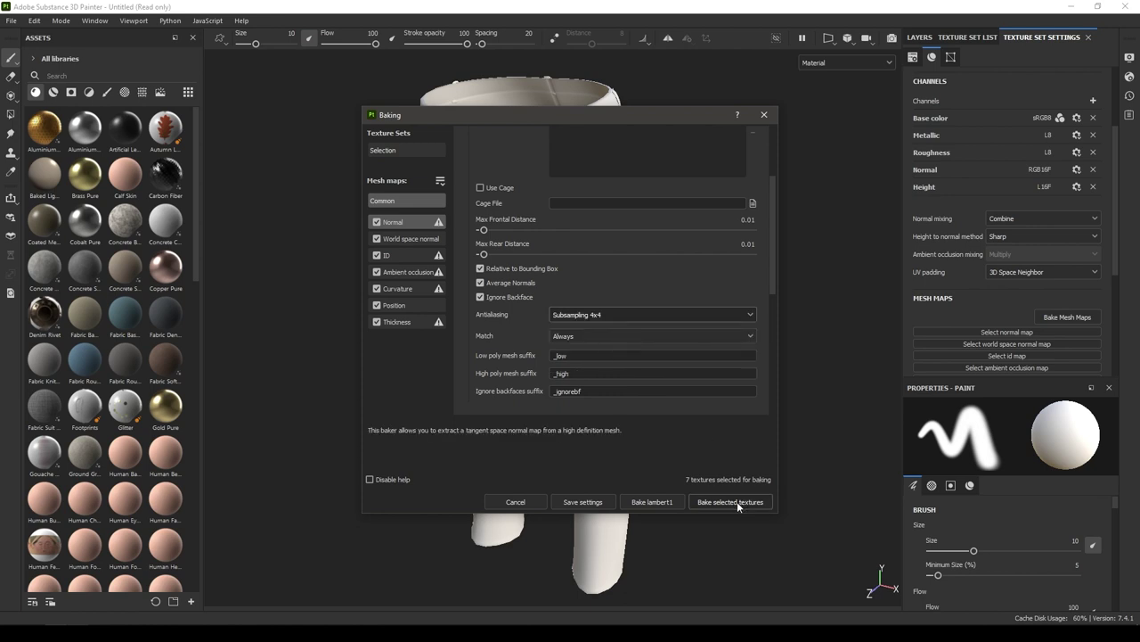
{"action": "left_click", "coordinate": [730, 502]}
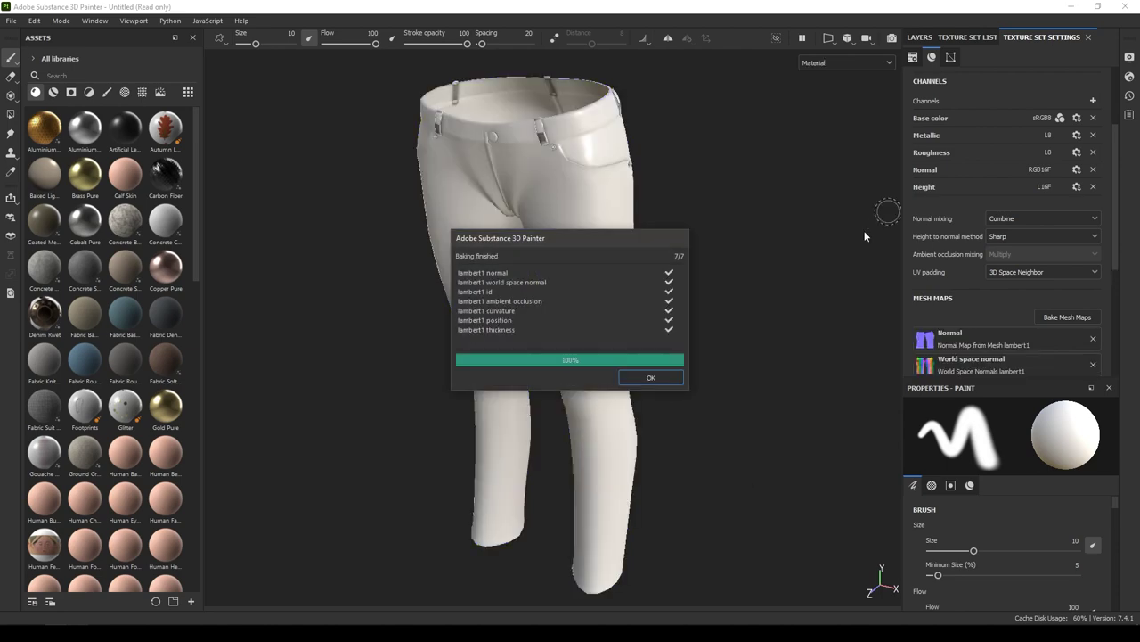
{"action": "left_click", "coordinate": [680, 378]}
Remove the baked ambient occlusion map from the texture set's mesh maps
{"action": "scroll", "coordinate": [480, 279], "scroll_direction": "up", "scroll_amount": 5}
{"action": "scroll", "coordinate": [540, 380], "scroll_direction": "up", "scroll_amount": 3}
{"action": "mouse_move", "coordinate": [482, 278]}
{"action": "left_mouse_down", "text": "alt"}
{"action": "mouse_move", "coordinate": [540, 380]}
{"action": "mouse_move", "coordinate": [484, 494]}
{"action": "mouse_move", "coordinate": [461, 360]}
{"action": "mouse_move", "coordinate": [532, 390]}
{"action": "mouse_move", "coordinate": [472, 239]}
{"action": "mouse_move", "coordinate": [491, 262]}
{"action": "mouse_move", "coordinate": [433, 197]}
{"action": "mouse_move", "coordinate": [445, 237]}
{"action": "mouse_move", "coordinate": [412, 174]}
{"action": "mouse_move", "coordinate": [461, 234]}
{"action": "mouse_move", "coordinate": [392, 236]}
{"action": "left_mouse_up", "text": "alt"}
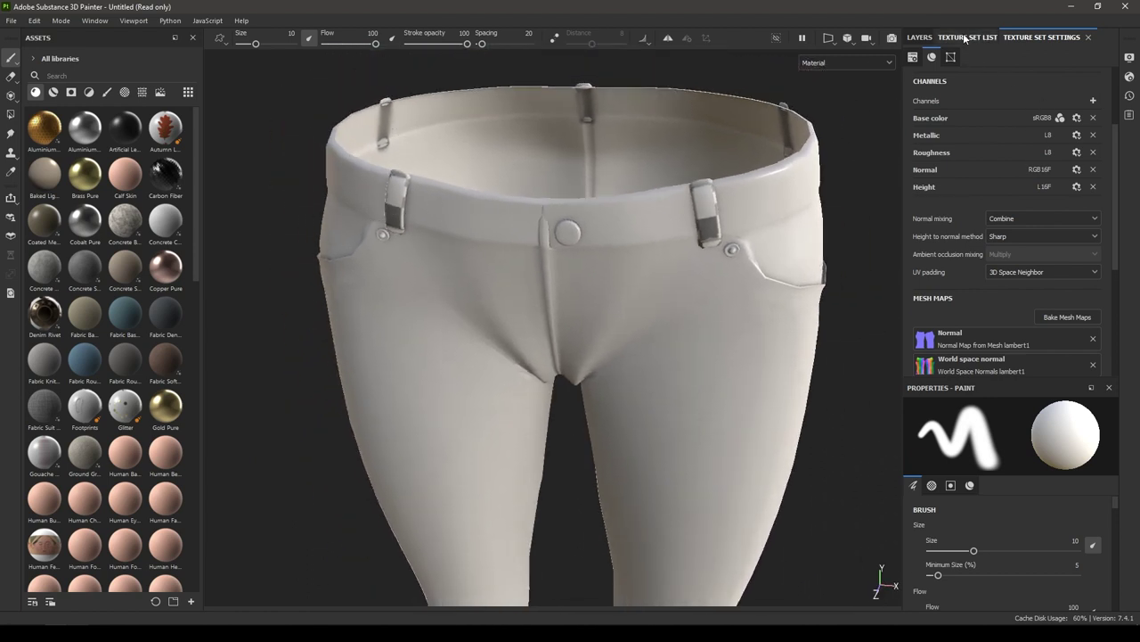
{"action": "scroll", "coordinate": [1045, 223], "scroll_direction": "down", "scroll_amount": 5}
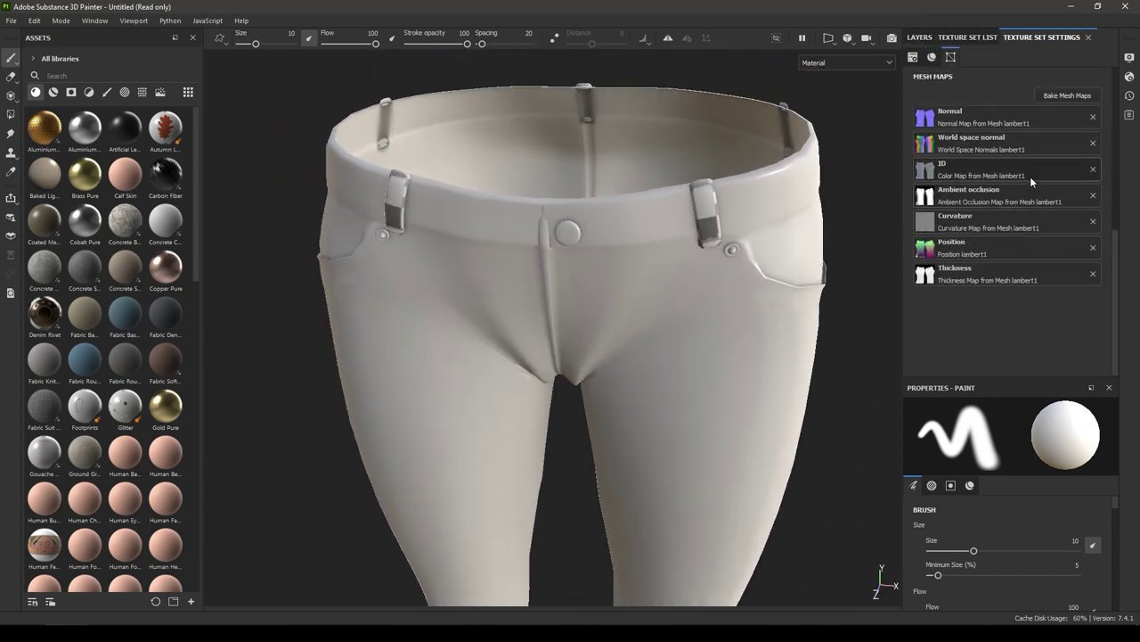
{"action": "left_click", "coordinate": [1093, 196]}
Examine the pants' waistband, belt loops and legs from several angles for shading problems
{"action": "left_click_drag", "start_coordinate": [738, 277], "coordinate": [720, 285], "text": "alt"}
{"action": "left_click_drag", "start_coordinate": [839, 291], "coordinate": [653, 326], "text": "alt"}
{"action": "right_click_drag", "start_coordinate": [653, 326], "coordinate": [635, 299], "text": "alt"}
{"action": "left_click_drag", "start_coordinate": [635, 299], "coordinate": [561, 325], "text": "alt"}
{"action": "right_click_drag", "start_coordinate": [561, 325], "coordinate": [539, 303], "text": "alt"}
{"action": "left_click_drag", "start_coordinate": [540, 303], "coordinate": [596, 308], "text": "alt"}
{"action": "right_click_drag", "start_coordinate": [595, 307], "coordinate": [536, 261], "text": "alt"}
{"action": "middle_click_drag", "start_coordinate": [536, 261], "coordinate": [527, 214], "text": "alt"}
{"action": "left_click_drag", "start_coordinate": [528, 214], "coordinate": [577, 233], "text": "alt"}
{"action": "middle_click_drag", "start_coordinate": [578, 234], "coordinate": [568, 259], "text": "alt"}
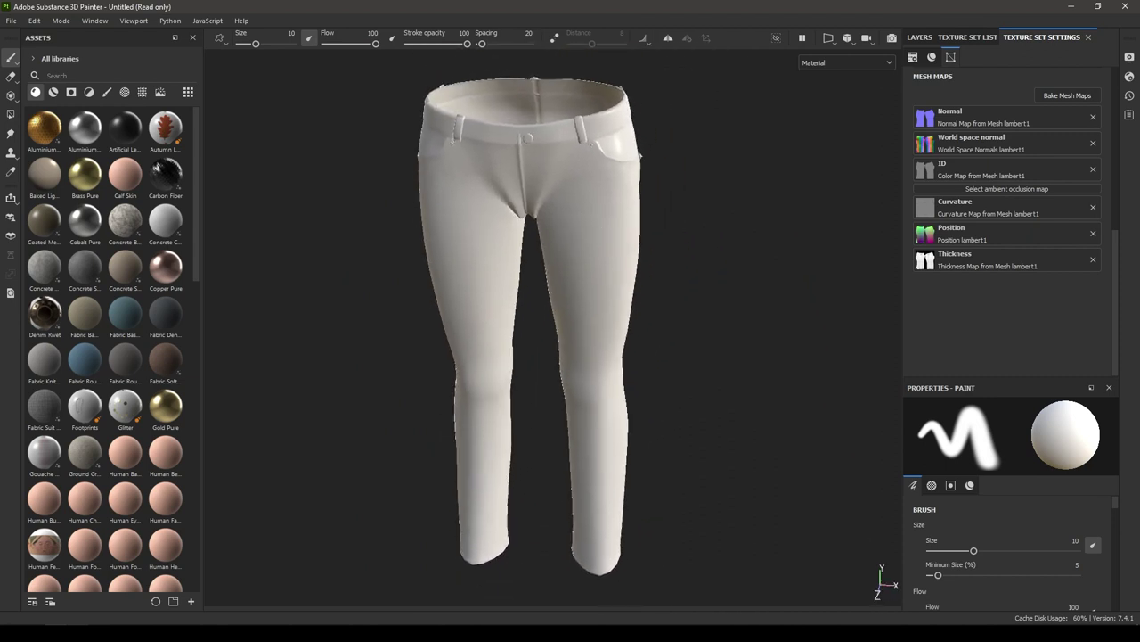
Delete the default paint layer and add the Fabric Suit Vintage material as a layer
{"action": "left_click", "coordinate": [920, 37]}
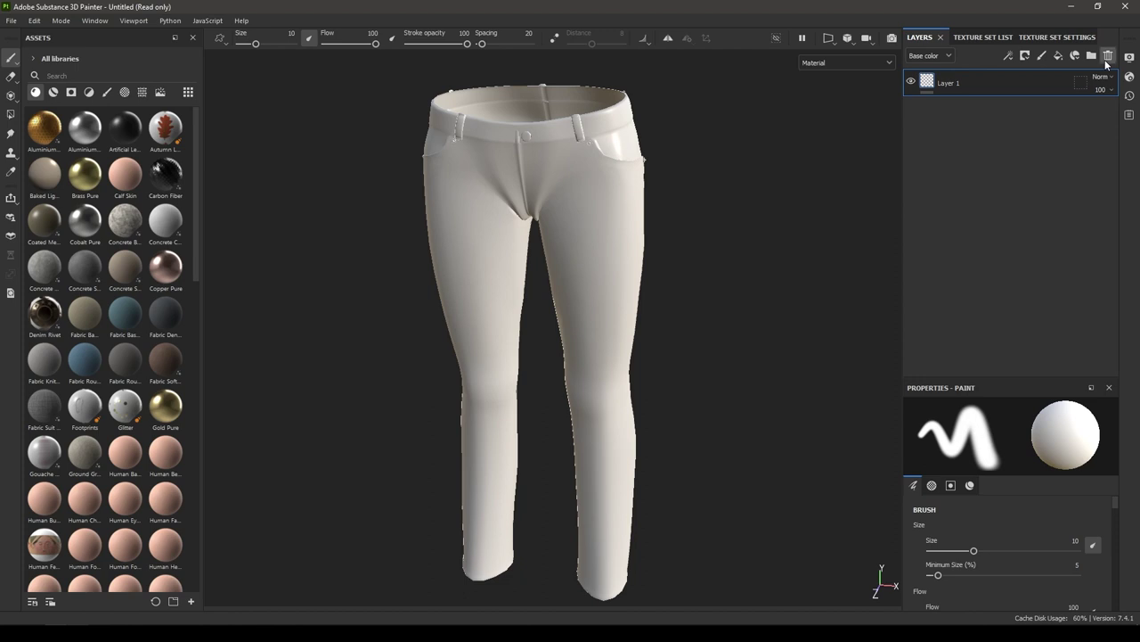
{"action": "left_click", "coordinate": [1108, 57]}
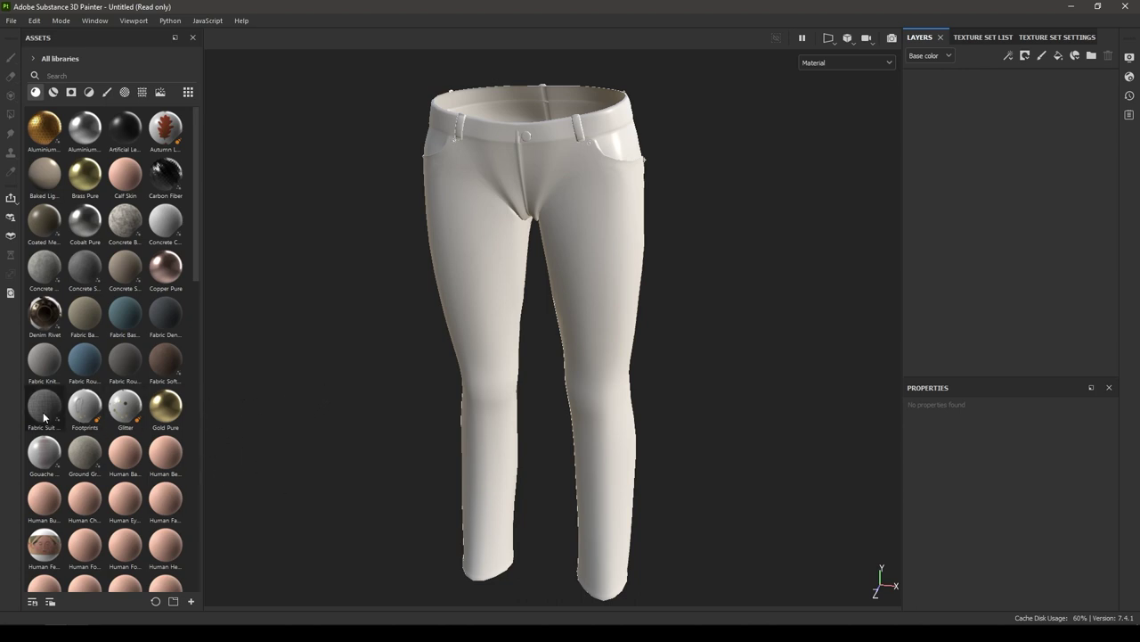
{"action": "mouse_move", "coordinate": [43, 416]}
{"action": "left_click_drag", "start_coordinate": [43, 416], "coordinate": [1053, 165]}
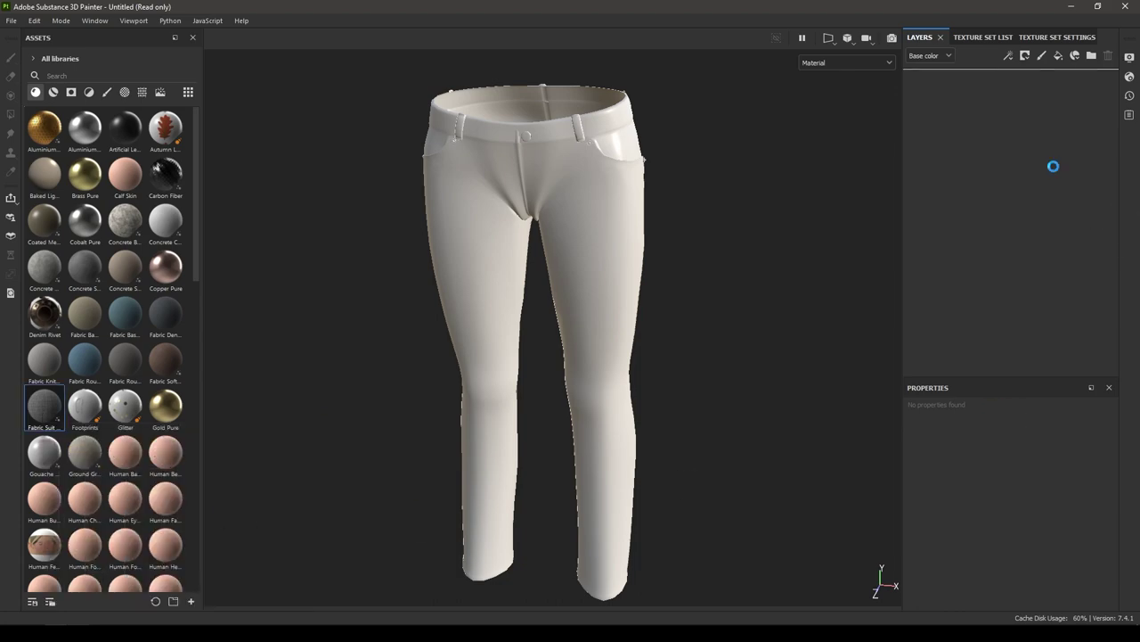
Set the Fabric Suit Vintage layer to tri-planar projection with a UV scale of 10
{"action": "left_click_drag", "start_coordinate": [566, 270], "coordinate": [552, 351], "text": "alt"}
{"action": "scroll", "coordinate": [542, 285], "scroll_direction": "up", "scroll_amount": 3}
{"action": "middle_click_drag", "start_coordinate": [553, 351], "coordinate": [559, 413], "text": "alt"}
{"action": "left_click_drag", "start_coordinate": [560, 413], "coordinate": [501, 398], "text": "alt"}
{"action": "right_click_drag", "start_coordinate": [501, 398], "coordinate": [533, 401], "text": "alt"}
{"action": "left_click_drag", "start_coordinate": [538, 349], "coordinate": [384, 173], "text": "alt"}
{"action": "left_click_drag", "start_coordinate": [472, 262], "coordinate": [570, 338], "text": "alt"}
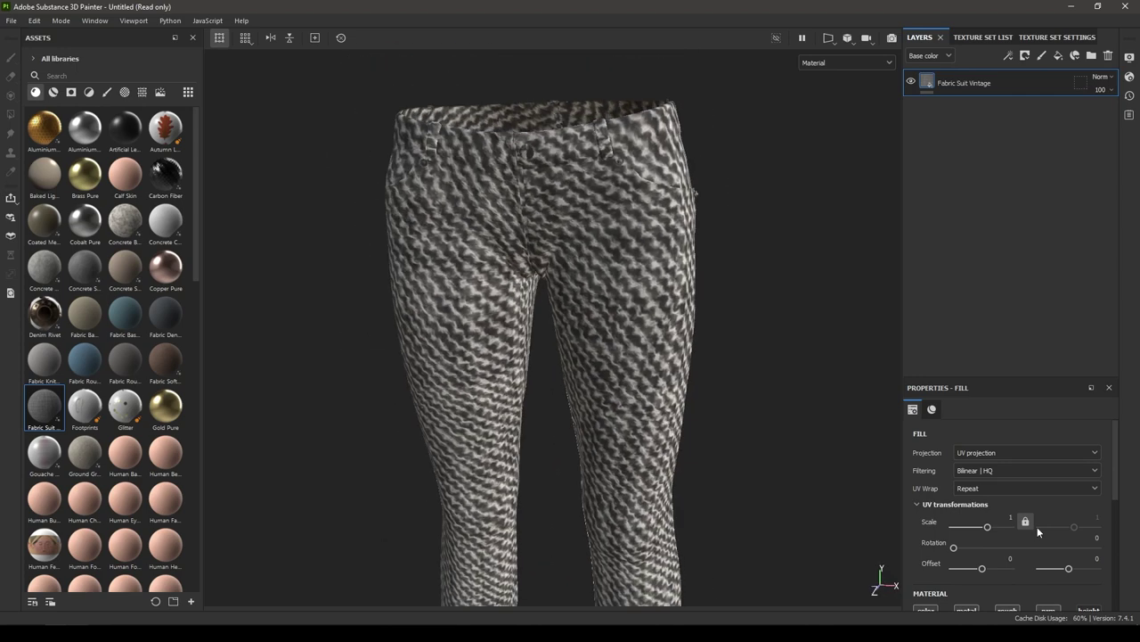
{"action": "left_click", "coordinate": [988, 453]}
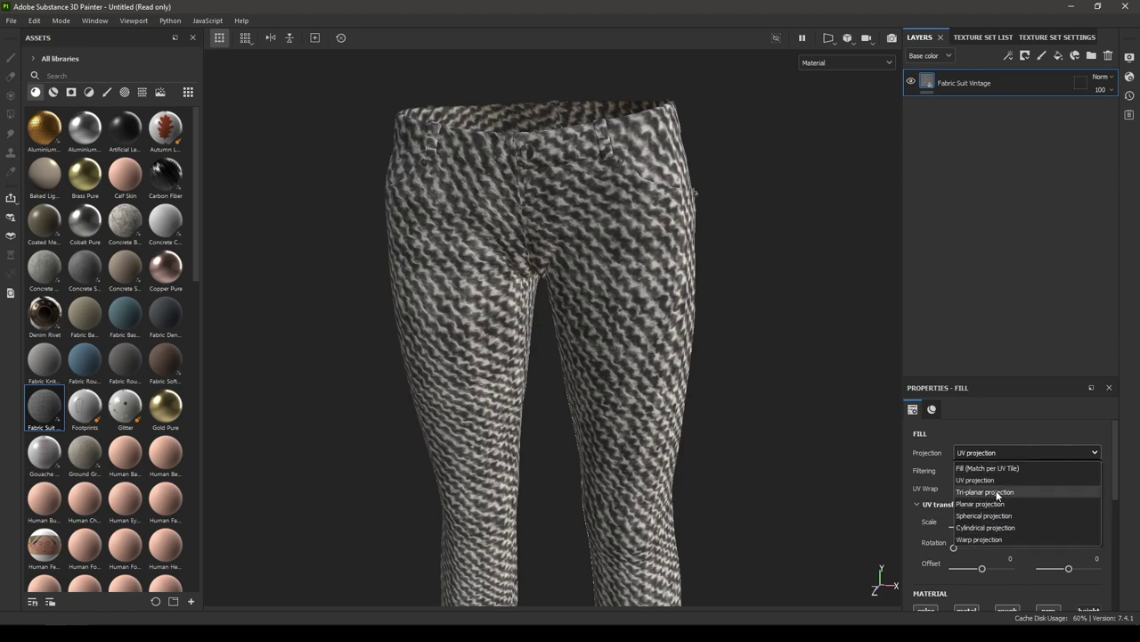
{"action": "left_click", "coordinate": [984, 492]}
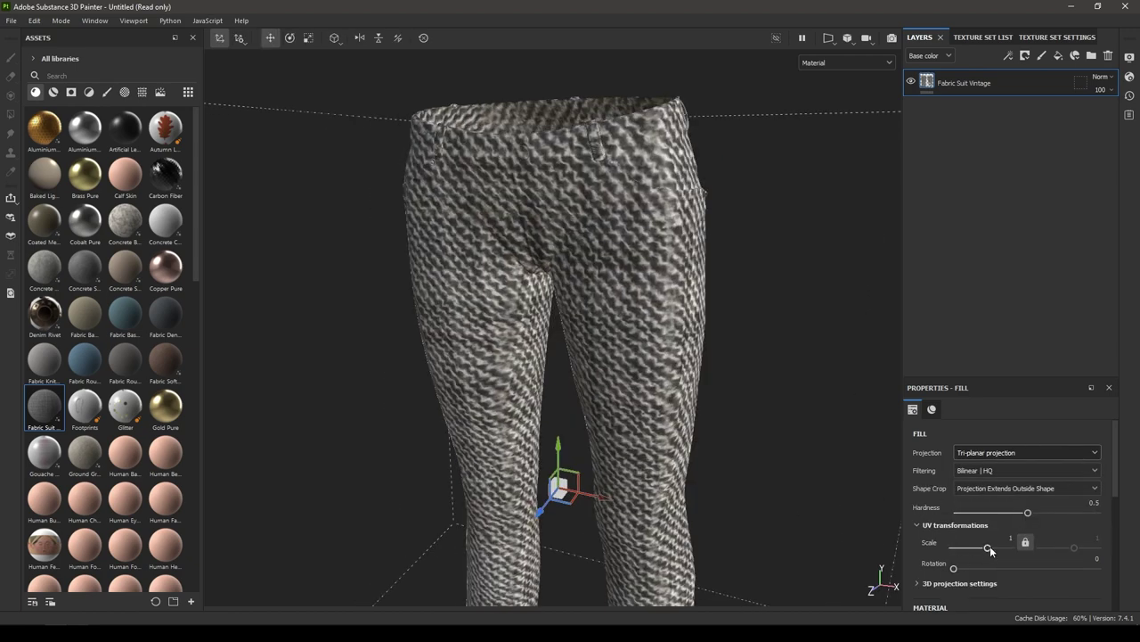
{"action": "left_click_drag", "start_coordinate": [989, 549], "coordinate": [994, 547]}
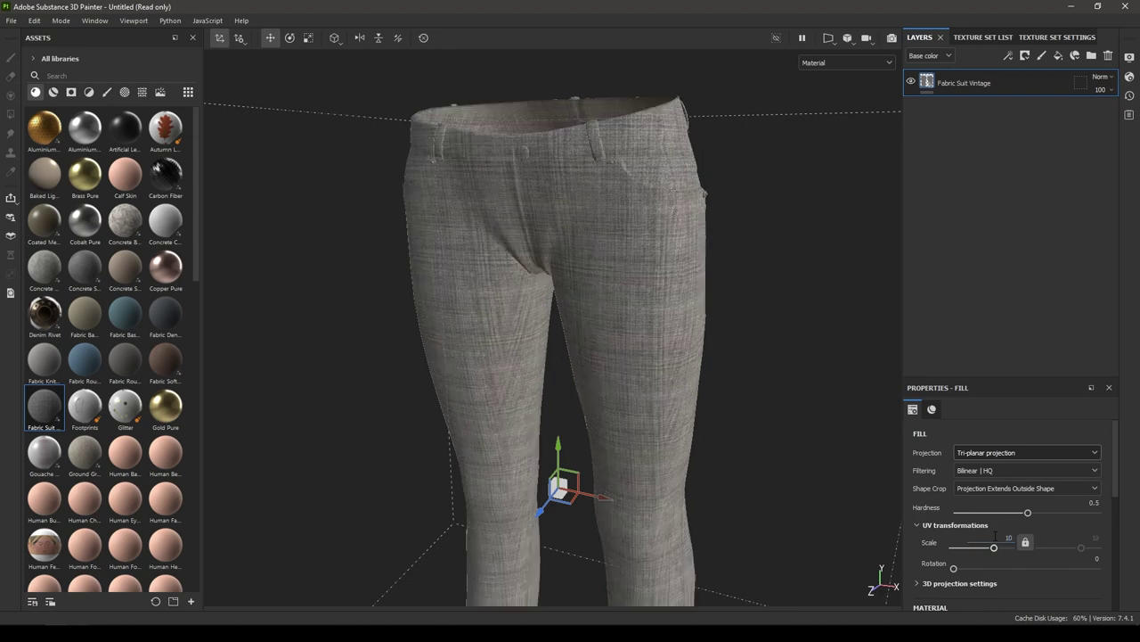
Examine the fabric pattern on the pants' legs and waist from several angles
{"action": "left_click_drag", "start_coordinate": [713, 379], "coordinate": [682, 392], "text": "alt"}
{"action": "right_click_drag", "start_coordinate": [681, 392], "coordinate": [616, 455], "text": "alt"}
{"action": "left_click_drag", "start_coordinate": [615, 455], "coordinate": [629, 351], "text": "alt"}
{"action": "middle_click_drag", "start_coordinate": [629, 351], "coordinate": [650, 234], "text": "alt"}
{"action": "left_click_drag", "start_coordinate": [649, 234], "coordinate": [497, 281], "text": "alt"}
{"action": "right_click_drag", "start_coordinate": [498, 281], "coordinate": [542, 384], "text": "alt"}
{"action": "left_click_drag", "start_coordinate": [542, 384], "coordinate": [499, 241], "text": "alt"}
{"action": "right_click_drag", "start_coordinate": [499, 242], "coordinate": [596, 359], "text": "alt"}
{"action": "left_click_drag", "start_coordinate": [596, 359], "coordinate": [585, 324], "text": "alt"}
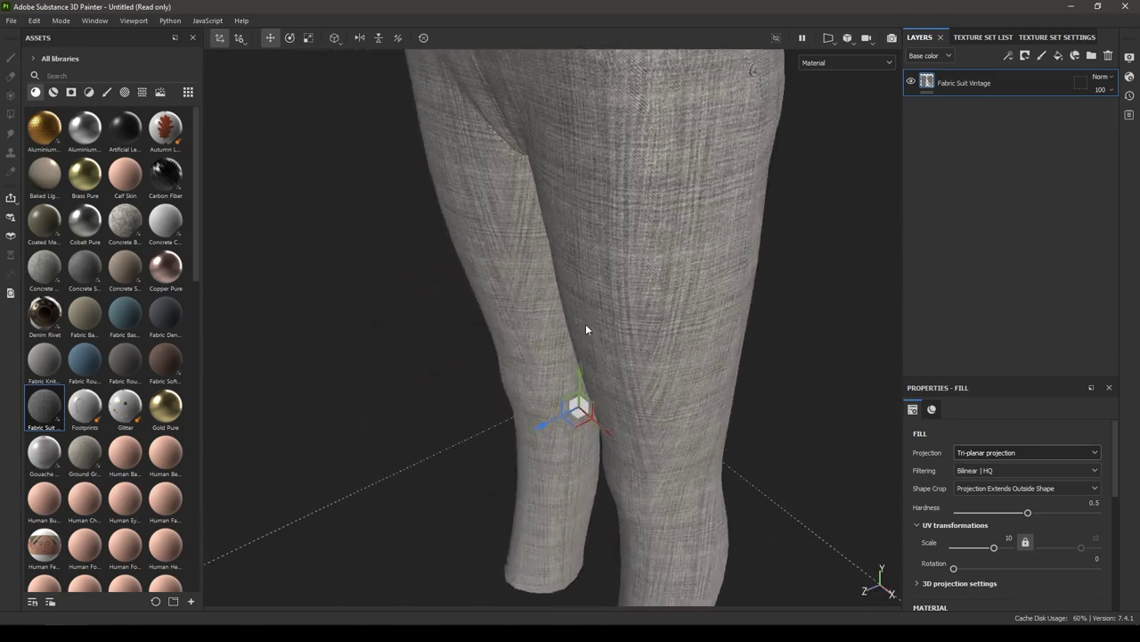
{"action": "right_click_drag", "start_coordinate": [585, 323], "coordinate": [528, 304], "text": "alt"}
{"action": "left_click_drag", "start_coordinate": [527, 304], "coordinate": [524, 215], "text": "alt"}
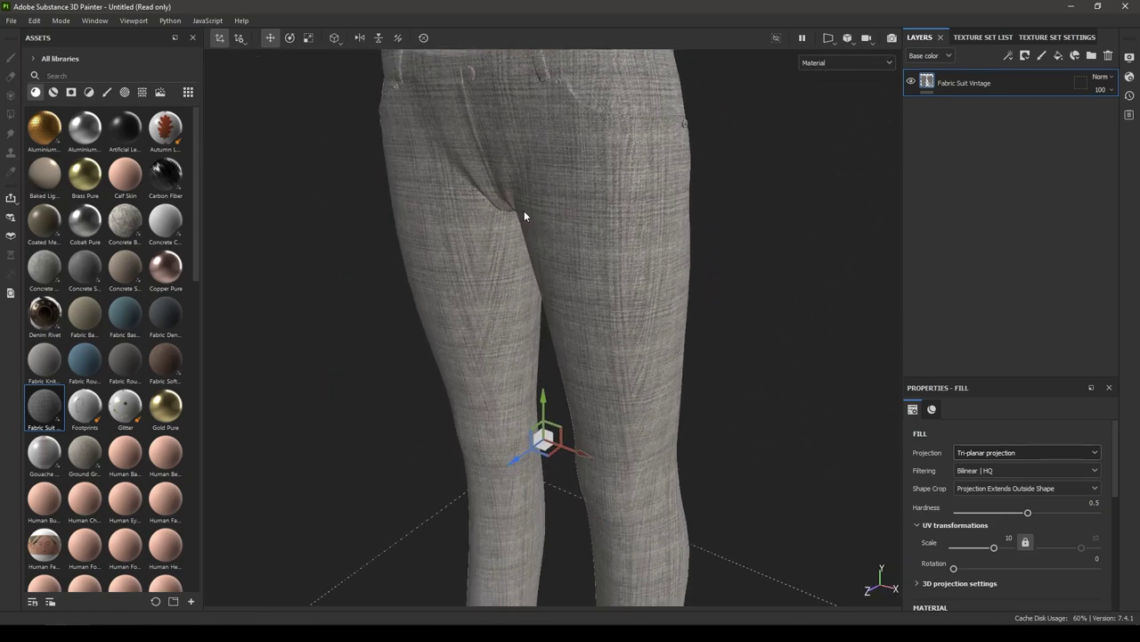
Set the Fabric Suit Vintage layer's Color Top to light blue A9C2DB
{"action": "scroll", "coordinate": [944, 558], "scroll_direction": "down", "scroll_amount": 10}
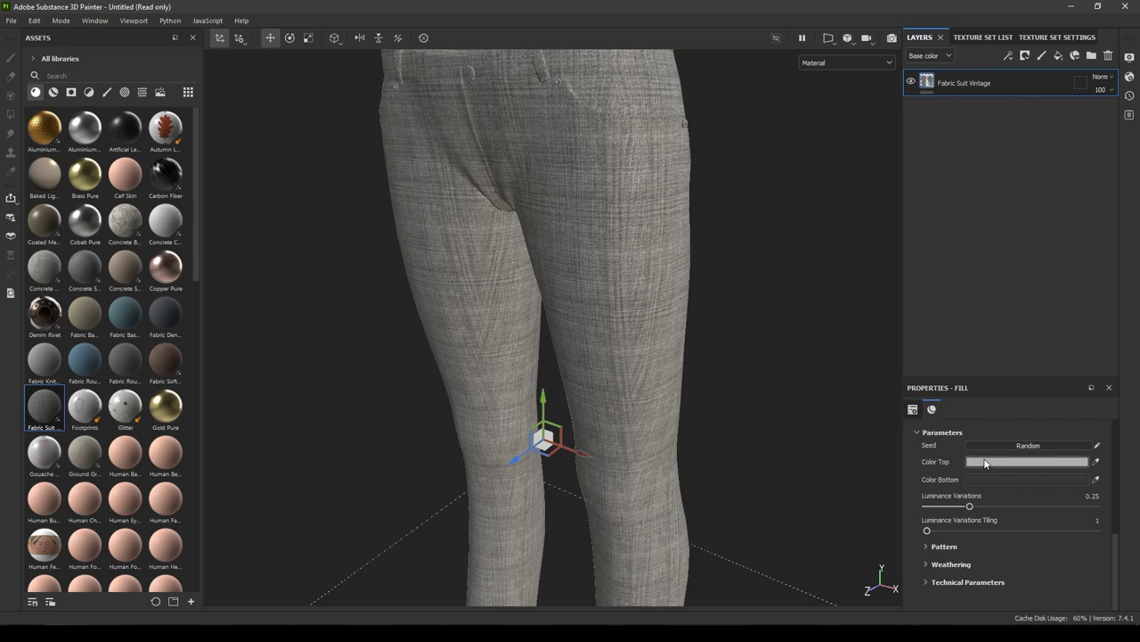
{"action": "left_click", "coordinate": [985, 462]}
{"action": "left_click_drag", "start_coordinate": [966, 536], "coordinate": [966, 519]}
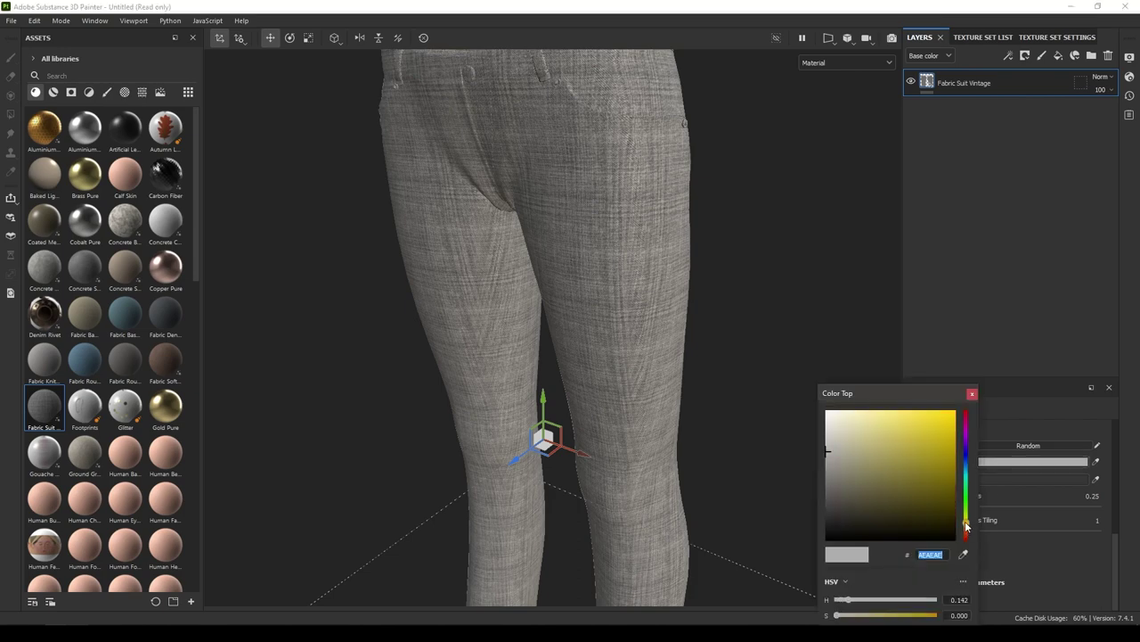
{"action": "left_click", "coordinate": [937, 507]}
{"action": "left_click_drag", "start_coordinate": [905, 486], "coordinate": [856, 427]}
{"action": "left_click_drag", "start_coordinate": [582, 422], "coordinate": [660, 412], "text": "alt"}
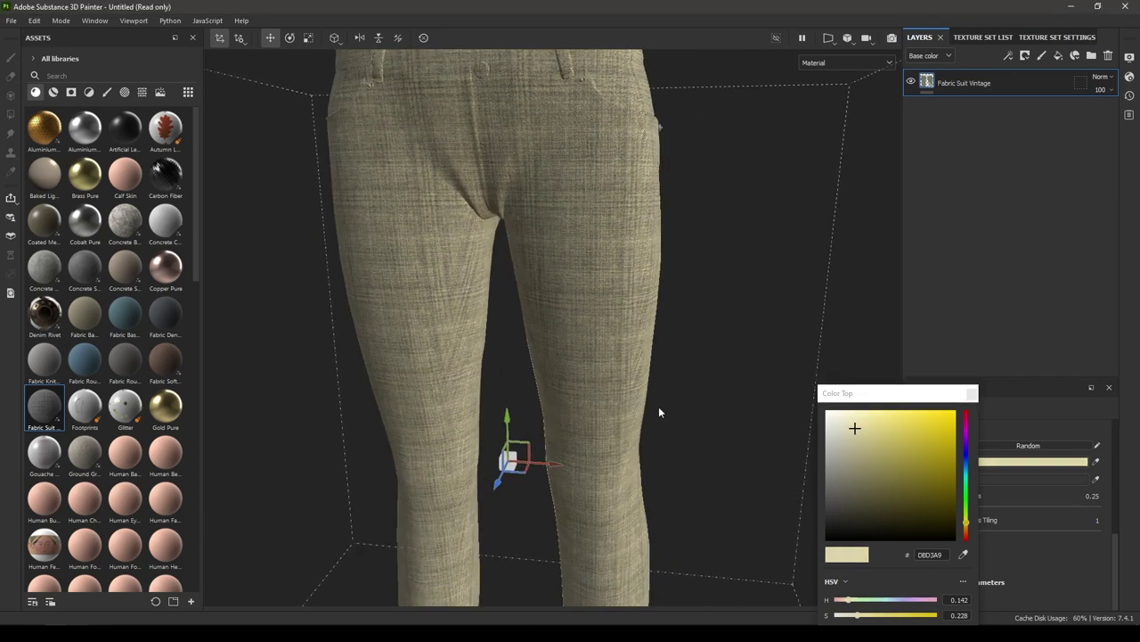
{"action": "left_click", "coordinate": [964, 463]}
{"action": "left_click_drag", "start_coordinate": [463, 499], "coordinate": [469, 347], "text": "alt"}
{"action": "scroll", "coordinate": [354, 499], "scroll_direction": "down", "scroll_amount": 3}
{"action": "middle_click_drag", "start_coordinate": [469, 347], "coordinate": [540, 320], "text": "alt"}
{"action": "left_click_drag", "start_coordinate": [540, 321], "coordinate": [566, 303], "text": "alt"}
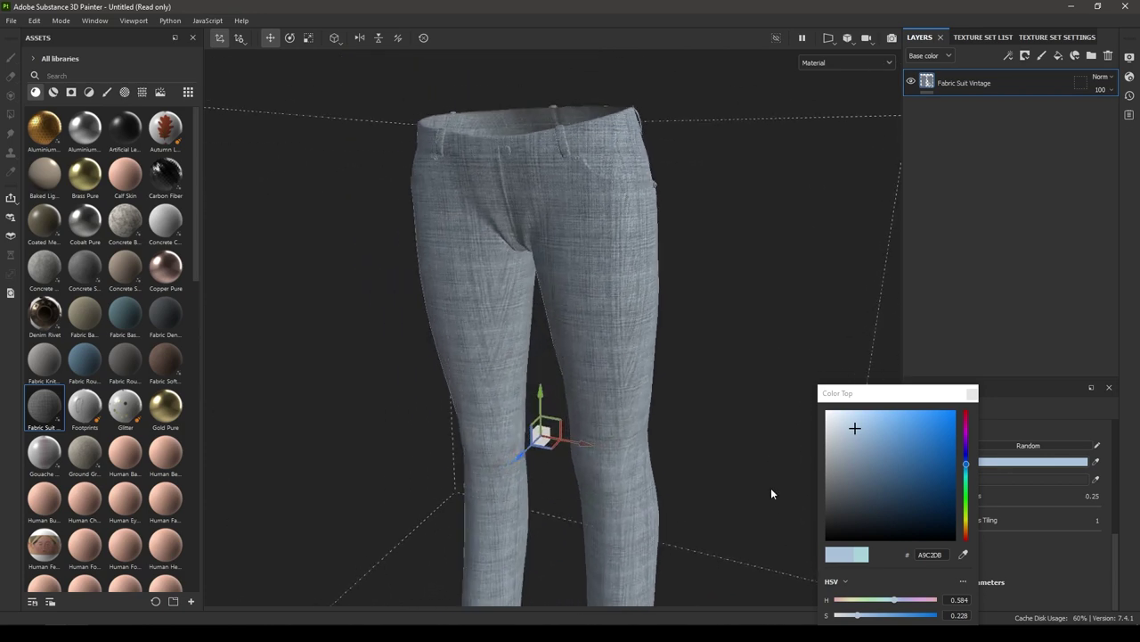
{"action": "left_click", "coordinate": [972, 393]}
Add the Fabric Soft Denim material as a layer and delete the Fabric Suit Vintage layer
{"action": "left_click_drag", "start_coordinate": [588, 400], "coordinate": [508, 357], "text": "alt"}
{"action": "mouse_move", "coordinate": [463, 312]}
{"action": "left_mouse_down", "text": "alt"}
{"action": "mouse_move", "coordinate": [499, 307]}
{"action": "mouse_move", "coordinate": [446, 312]}
{"action": "left_mouse_up", "text": "alt"}
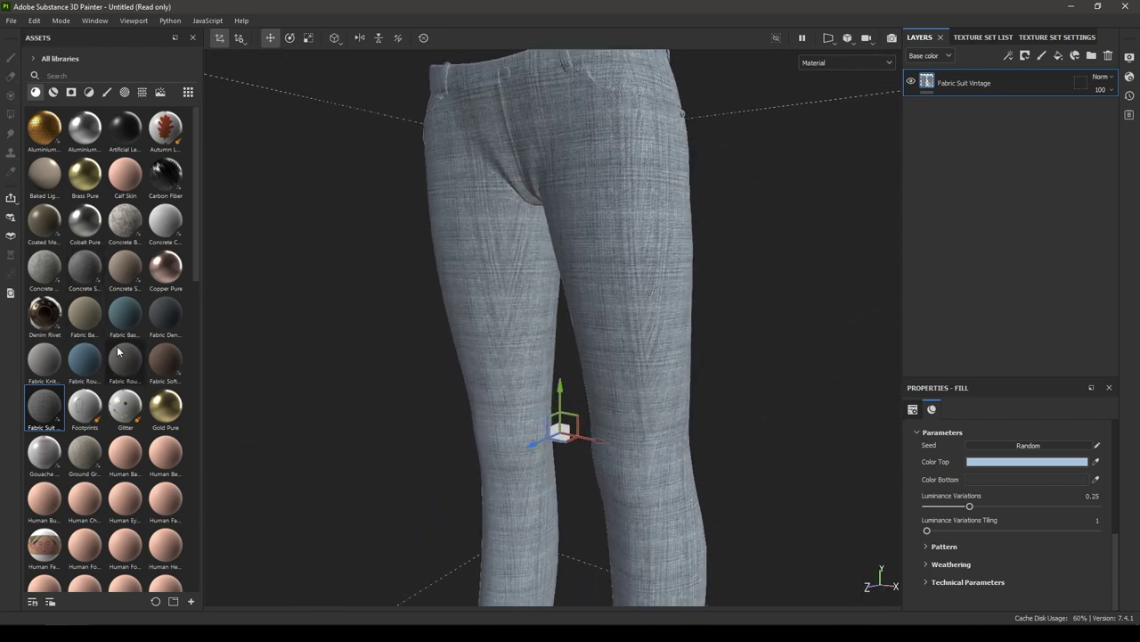
{"action": "left_click_drag", "start_coordinate": [171, 363], "coordinate": [985, 89]}
{"action": "left_click", "coordinate": [988, 86]}
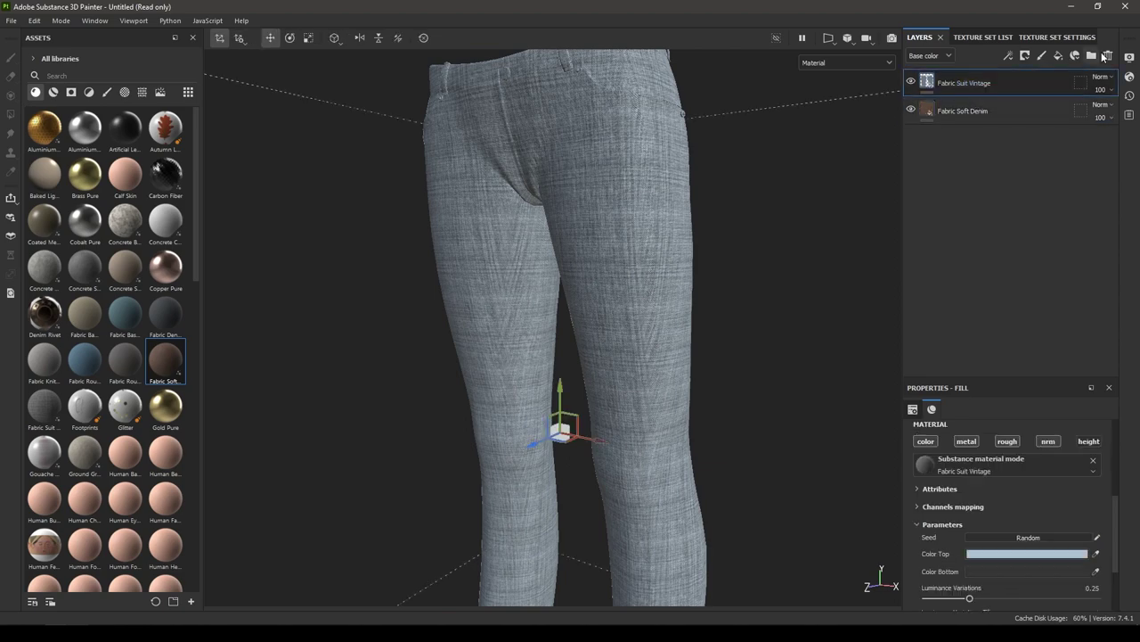
{"action": "left_click", "coordinate": [1108, 55]}
Set the Fabric Soft Denim layer to tri-planar projection with a UV scale of 8
{"action": "scroll", "coordinate": [974, 484], "scroll_direction": "up", "scroll_amount": 3}
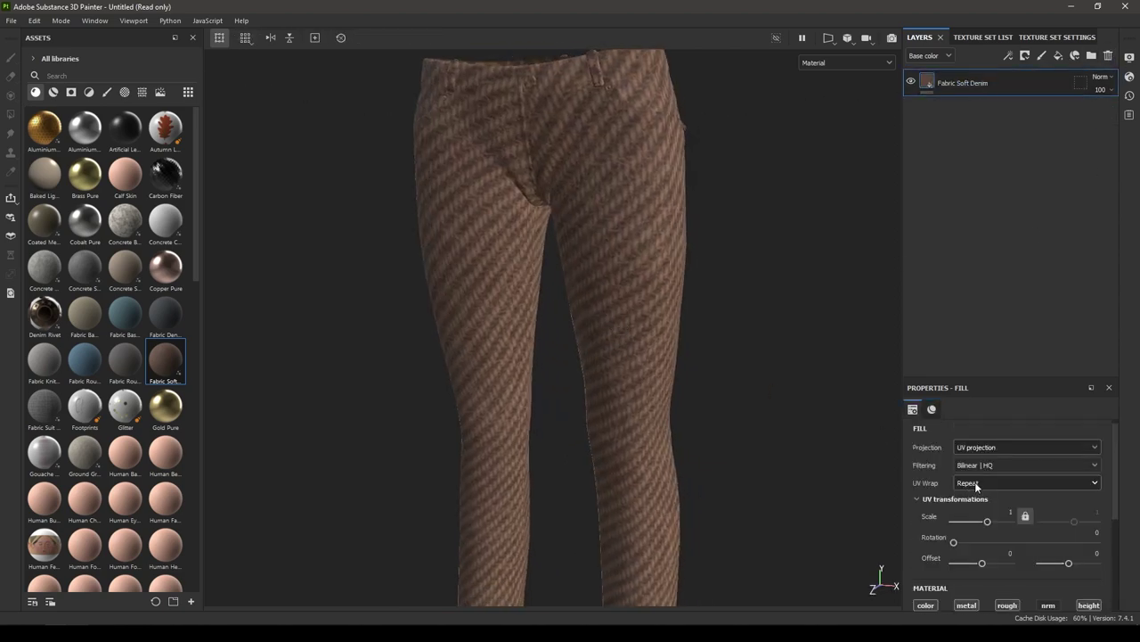
{"action": "left_click", "coordinate": [967, 447]}
{"action": "left_click", "coordinate": [969, 483]}
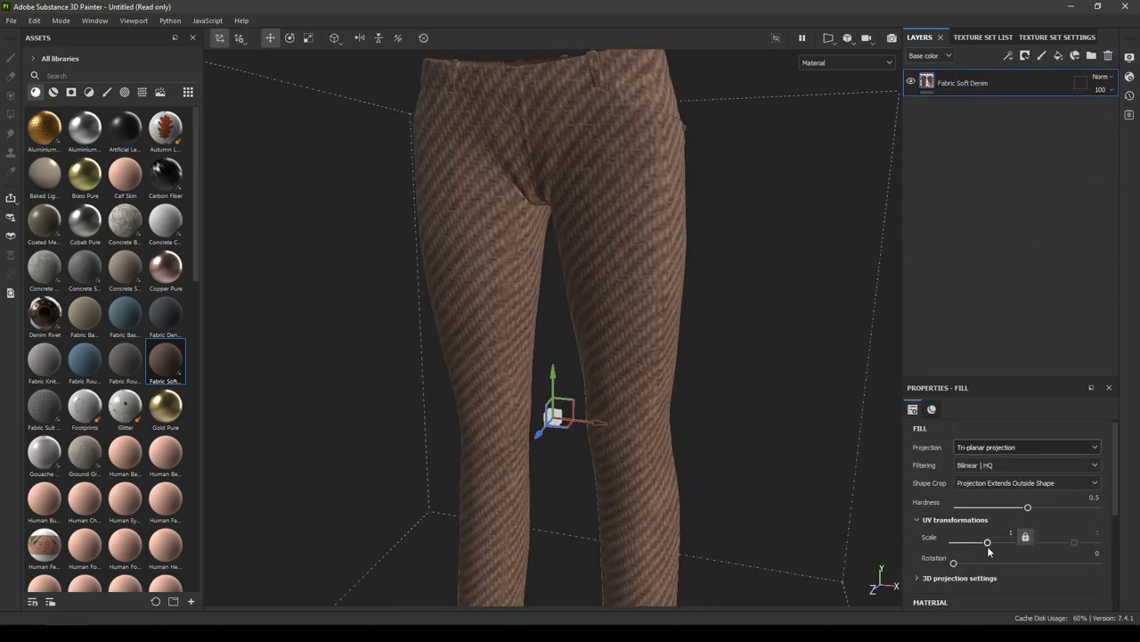
{"action": "left_click_drag", "start_coordinate": [987, 542], "coordinate": [995, 545]}
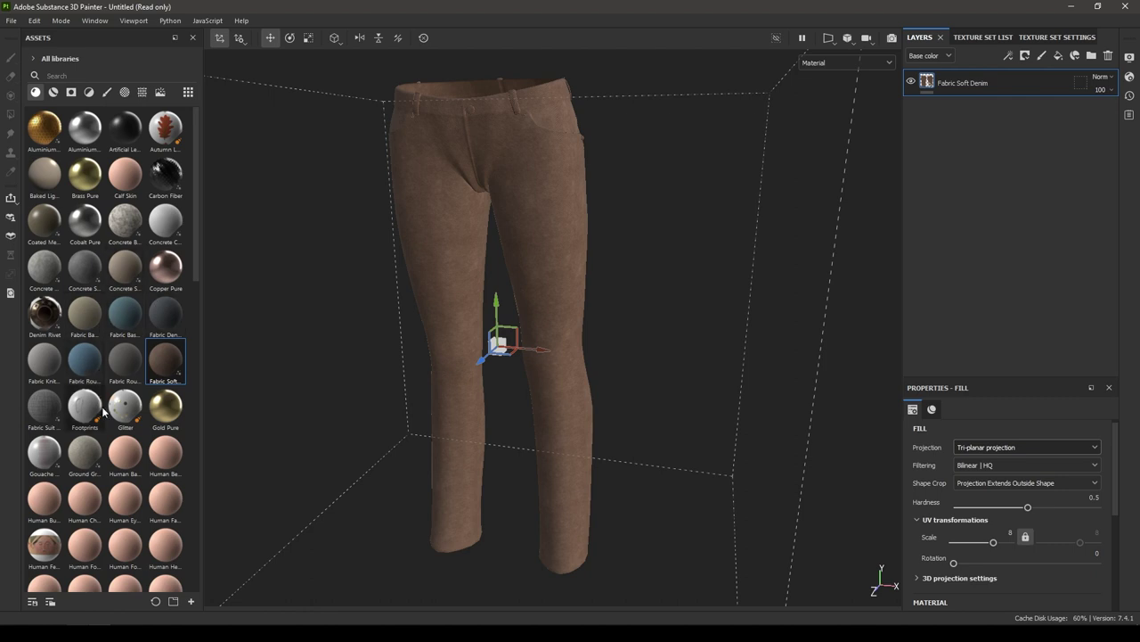
Add the Fabric Linen Creased smart material and hide the Fabric Soft Denim layer to view it on the pants
{"action": "left_click", "coordinate": [56, 93]}
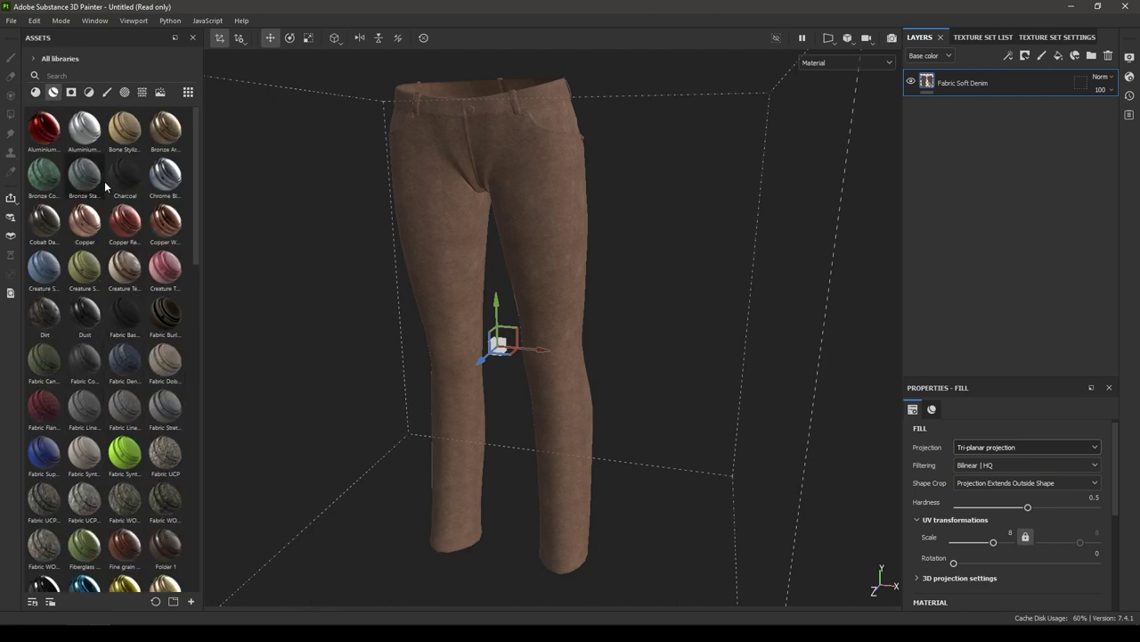
{"action": "left_click", "coordinate": [123, 358]}
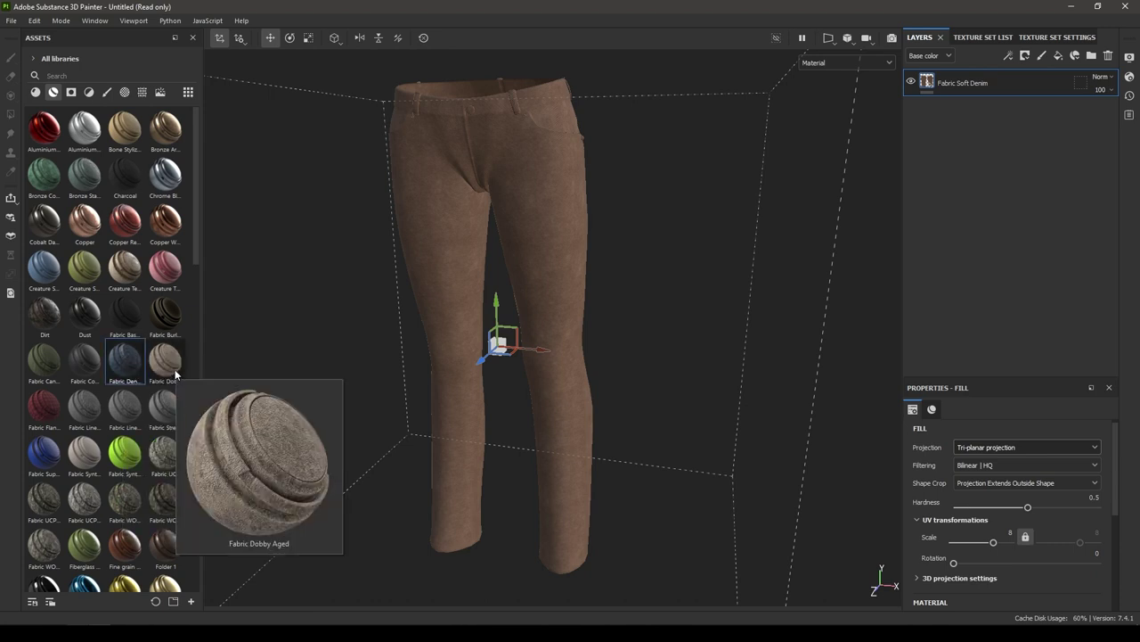
{"action": "mouse_move", "coordinate": [77, 415]}
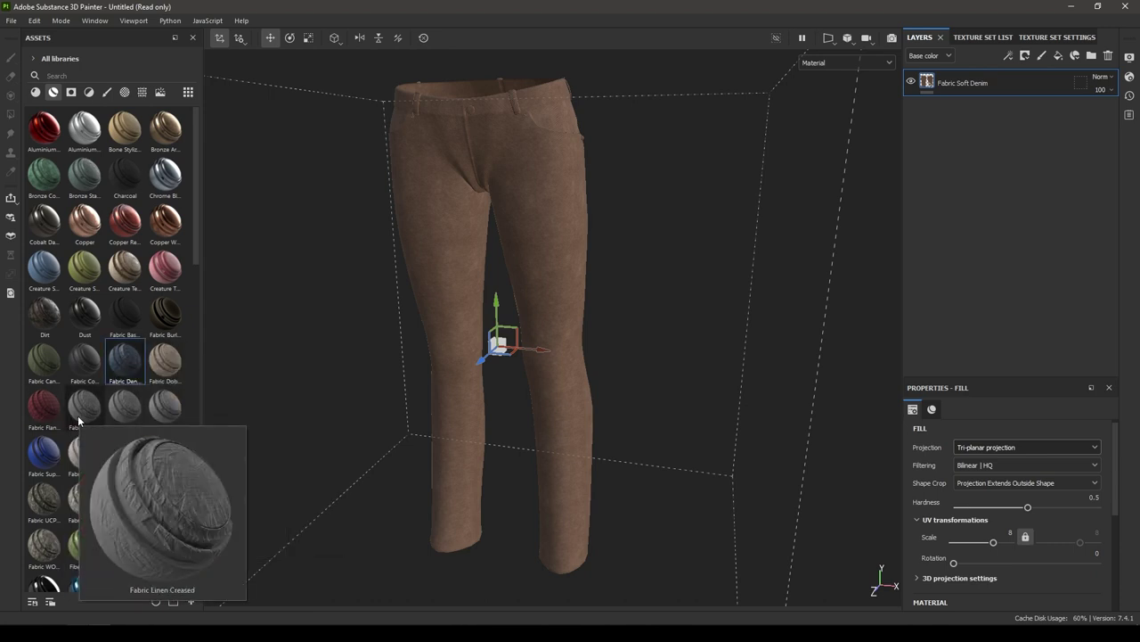
{"action": "left_click_drag", "start_coordinate": [77, 420], "coordinate": [970, 94]}
{"action": "left_click", "coordinate": [912, 82]}
{"action": "left_click_drag", "start_coordinate": [707, 272], "coordinate": [654, 288], "text": "alt"}
{"action": "right_click_drag", "start_coordinate": [654, 288], "coordinate": [648, 361], "text": "alt"}
{"action": "mouse_move", "coordinate": [648, 361]}
{"action": "left_mouse_down", "text": "alt"}
{"action": "mouse_move", "coordinate": [621, 382]}
{"action": "mouse_move", "coordinate": [656, 377]}
{"action": "left_mouse_up", "text": "alt"}
Delete both the Fabric Soft Denim layer and the Fabric Linen Creased group
{"action": "left_click", "coordinate": [1028, 84]}
{"action": "left_click", "coordinate": [1023, 104], "text": "shift"}
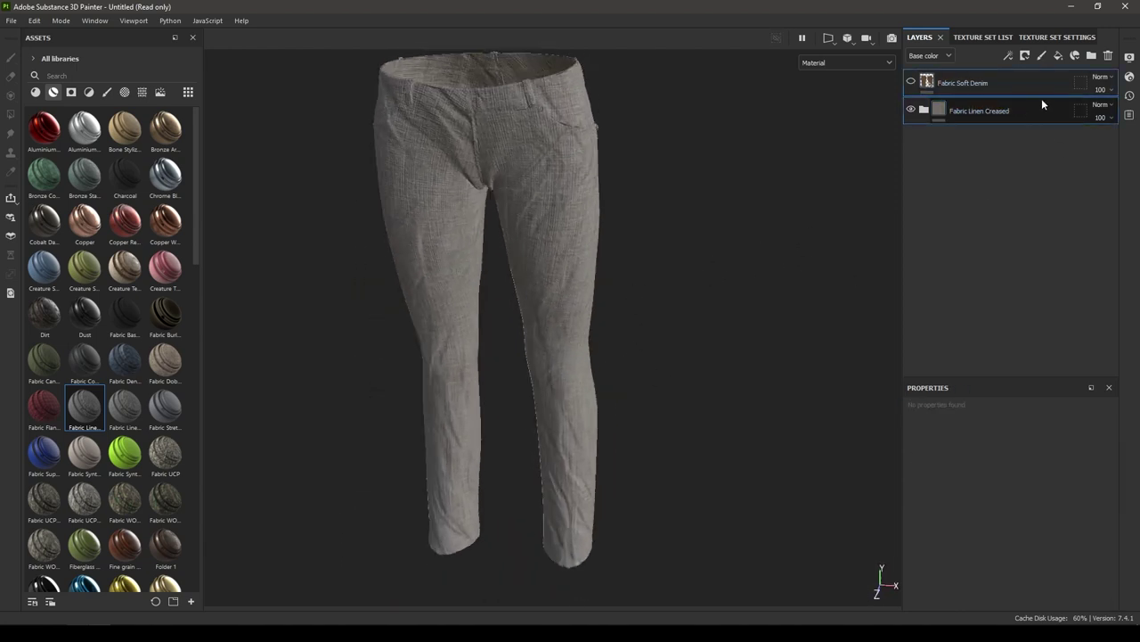
{"action": "left_click", "coordinate": [1108, 55]}
{"action": "scroll", "coordinate": [571, 287], "scroll_direction": "down", "scroll_amount": 1}
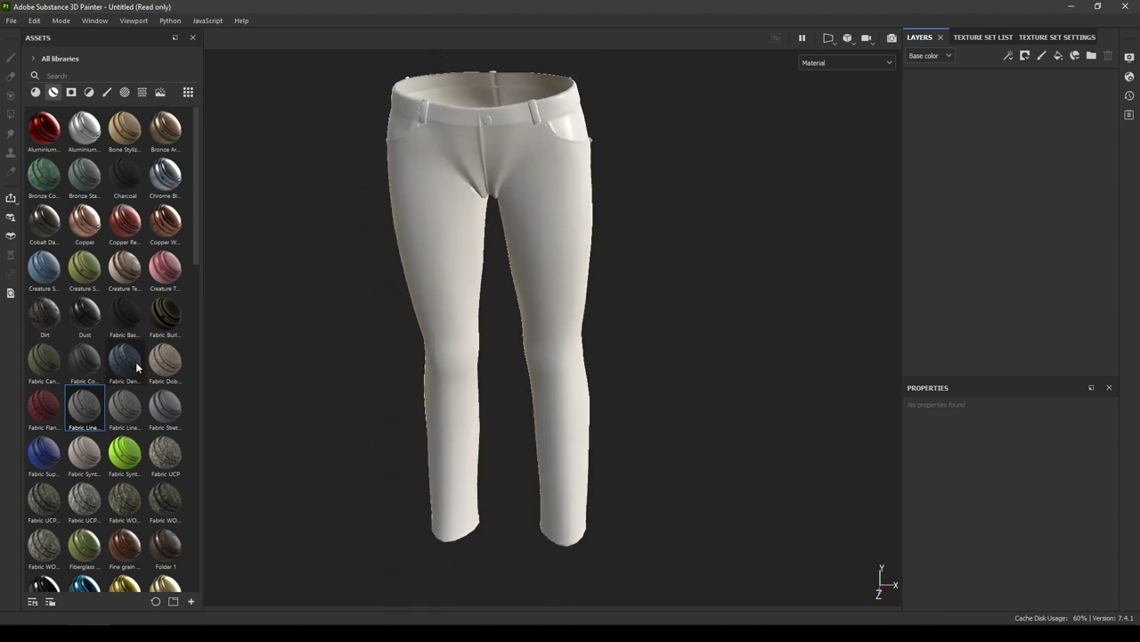
Add the Fabric Denim Base material as a layer and set its UV scale to 5
{"action": "left_click", "coordinate": [37, 94]}
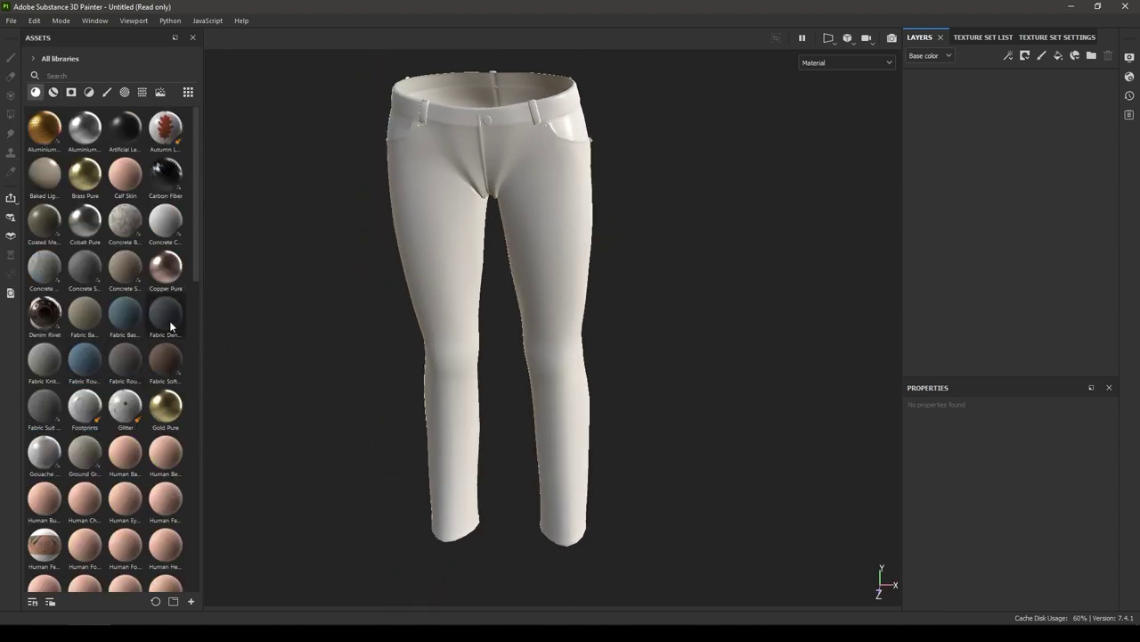
{"action": "mouse_move", "coordinate": [161, 317]}
{"action": "left_click_drag", "start_coordinate": [161, 317], "coordinate": [1073, 165]}
{"action": "left_click_drag", "start_coordinate": [543, 186], "coordinate": [493, 416], "text": "alt"}
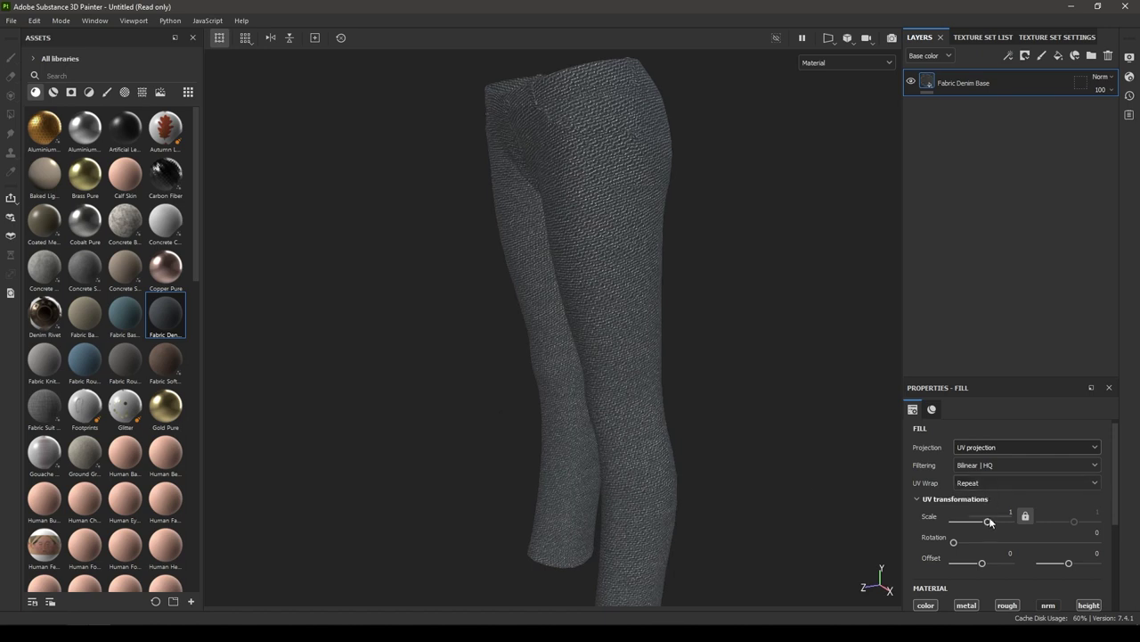
{"action": "left_click_drag", "start_coordinate": [987, 522], "coordinate": [992, 524]}
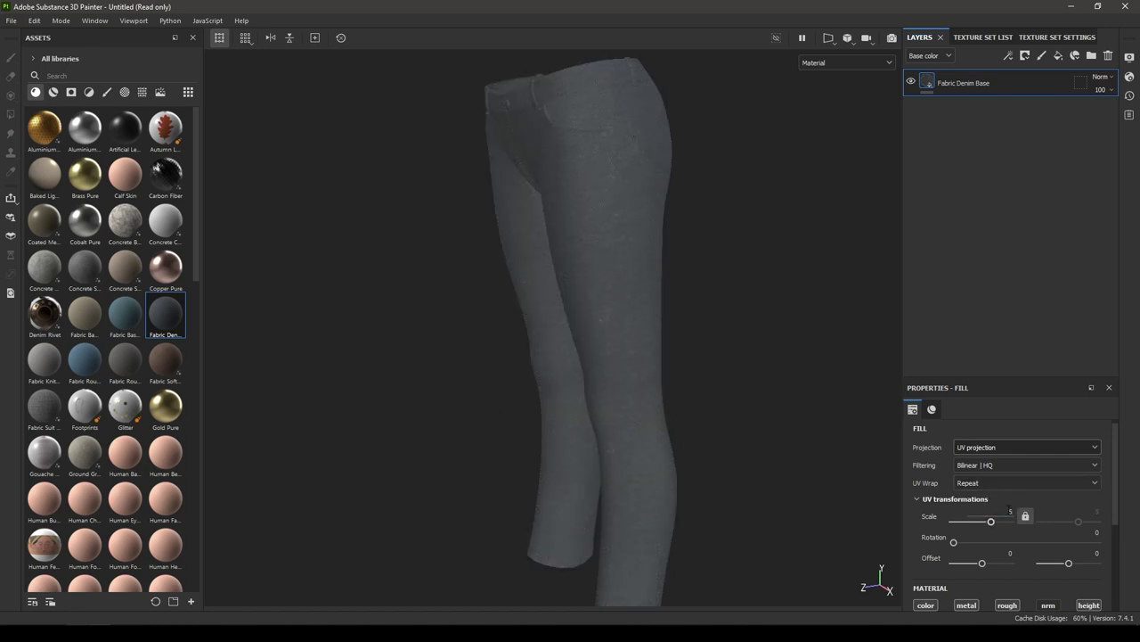
Examine the denim weave on the front of the pants up close and from several angles
{"action": "left_click_drag", "start_coordinate": [526, 115], "coordinate": [612, 151], "text": "alt"}
{"action": "right_click_drag", "start_coordinate": [612, 267], "coordinate": [688, 592], "text": "alt"}
{"action": "left_click_drag", "start_coordinate": [561, 325], "coordinate": [499, 318], "text": "alt"}
{"action": "middle_click_drag", "start_coordinate": [517, 336], "coordinate": [488, 240], "text": "alt"}
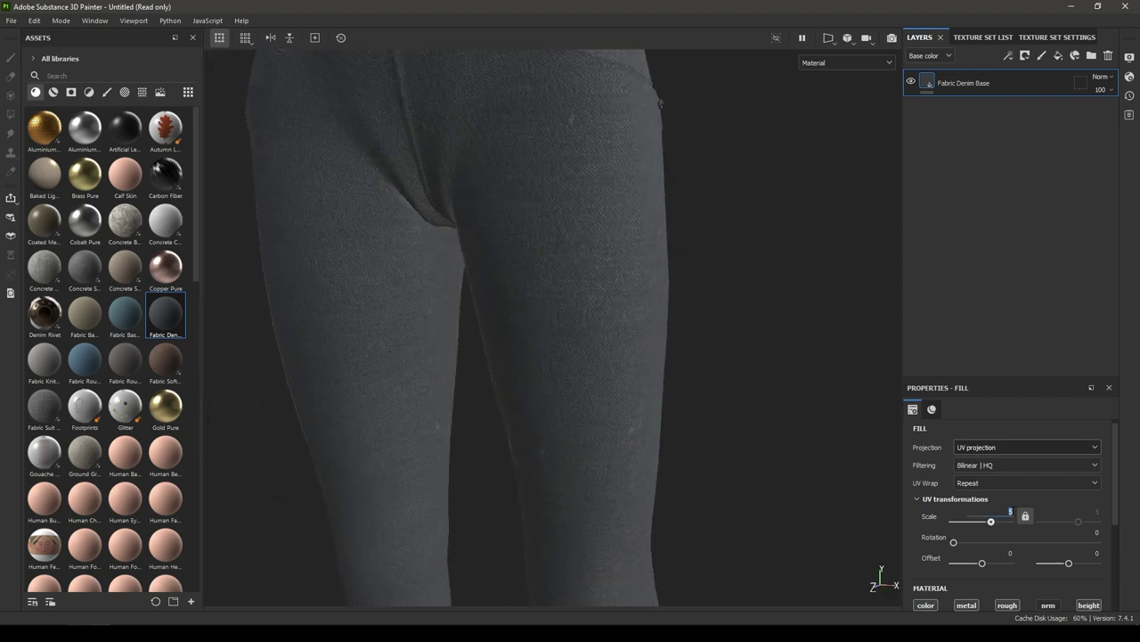
{"action": "right_click_drag", "start_coordinate": [736, 446], "coordinate": [572, 228], "text": "alt"}
{"action": "left_click_drag", "start_coordinate": [572, 230], "coordinate": [563, 363], "text": "alt"}
{"action": "right_click_drag", "start_coordinate": [563, 320], "coordinate": [658, 449], "text": "alt"}
Look through the Fabric Denim Base layer's material and technical parameters for color controls
{"action": "scroll", "coordinate": [1016, 494], "scroll_direction": "down", "scroll_amount": 3}
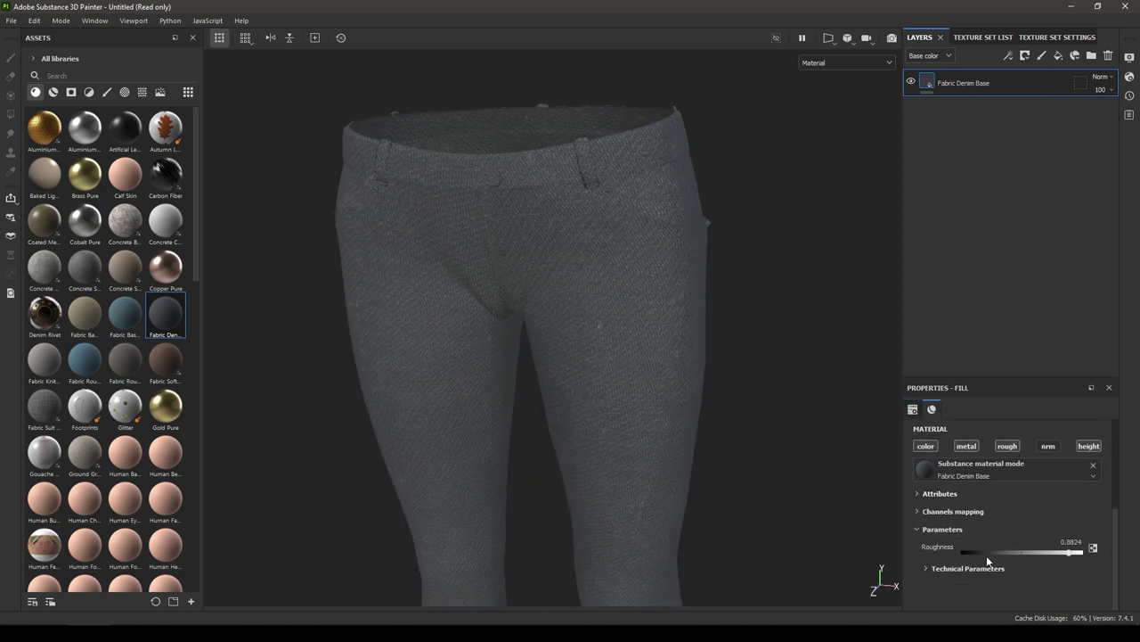
{"action": "left_click", "coordinate": [945, 571]}
{"action": "left_click", "coordinate": [950, 573]}
{"action": "left_click", "coordinate": [938, 532]}
{"action": "left_click", "coordinate": [938, 531]}
{"action": "left_click_drag", "start_coordinate": [571, 356], "coordinate": [507, 403], "text": "alt"}
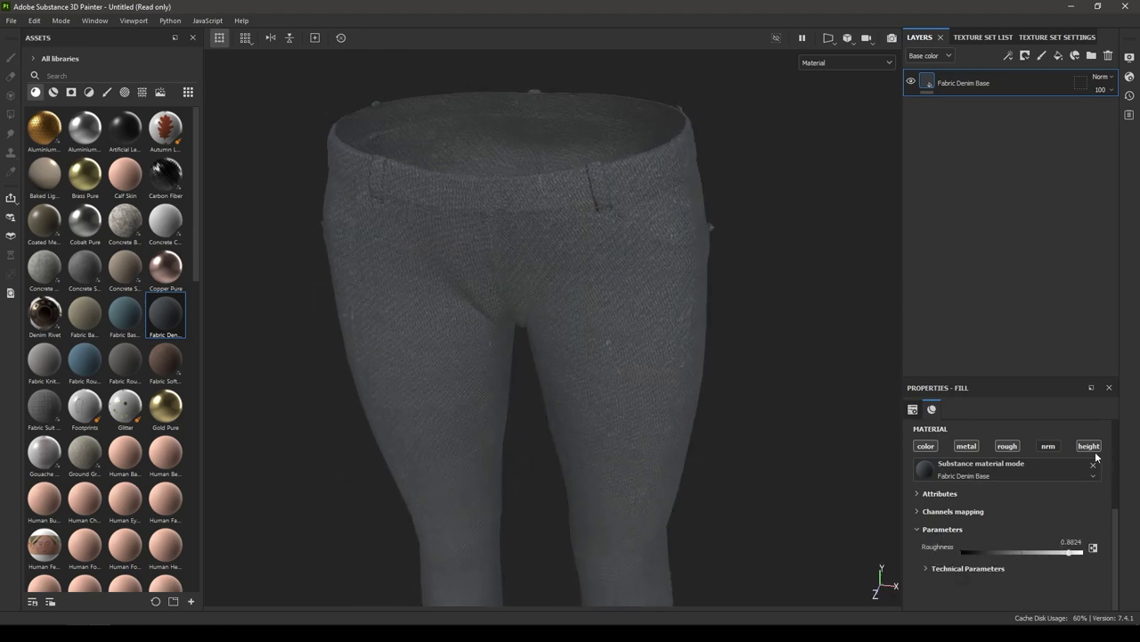
{"action": "left_click_drag", "start_coordinate": [717, 393], "coordinate": [641, 377], "text": "alt"}
Add an HSL Perceptive filter to the Fabric Denim Base layer
{"action": "right_click", "coordinate": [986, 82]}
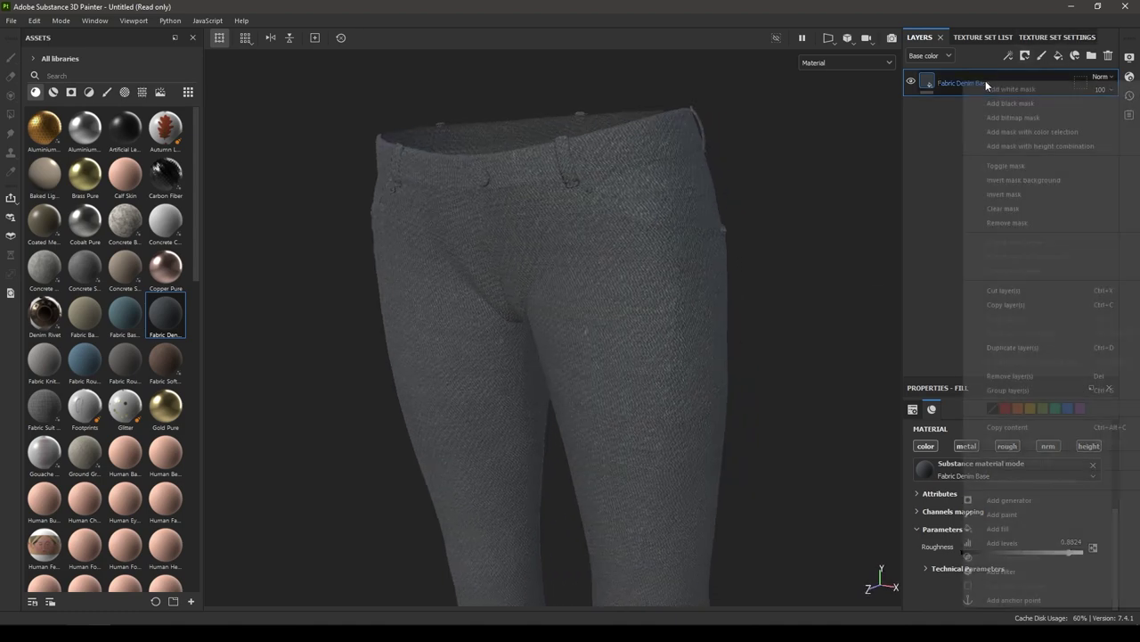
{"action": "left_click", "coordinate": [1008, 570]}
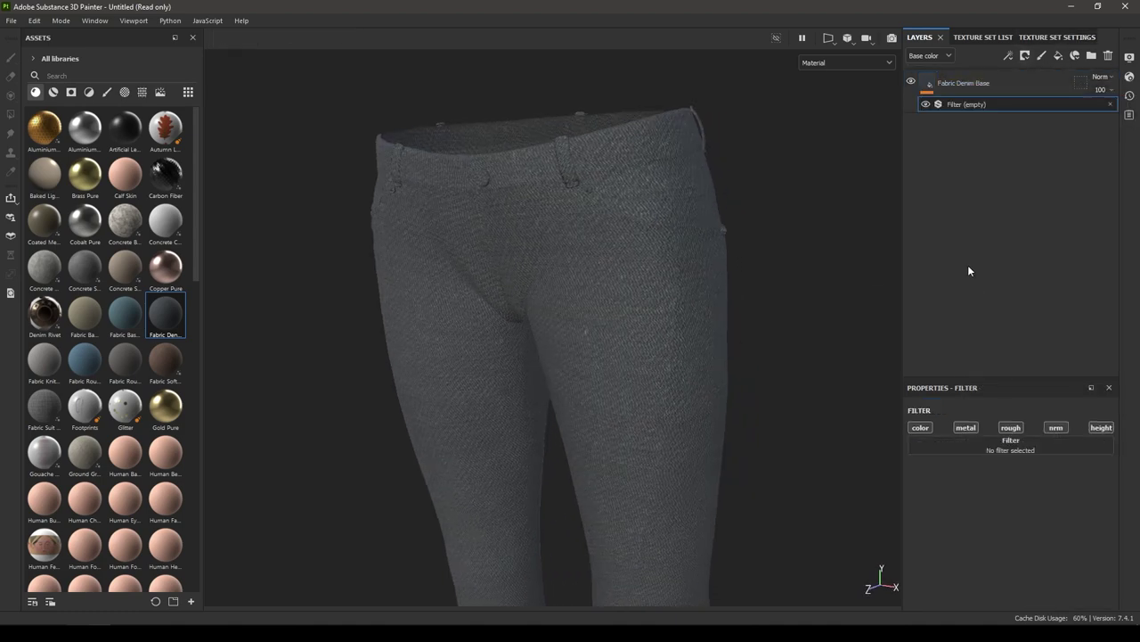
{"action": "left_click", "coordinate": [996, 444]}
{"action": "type", "text": "hsl"}
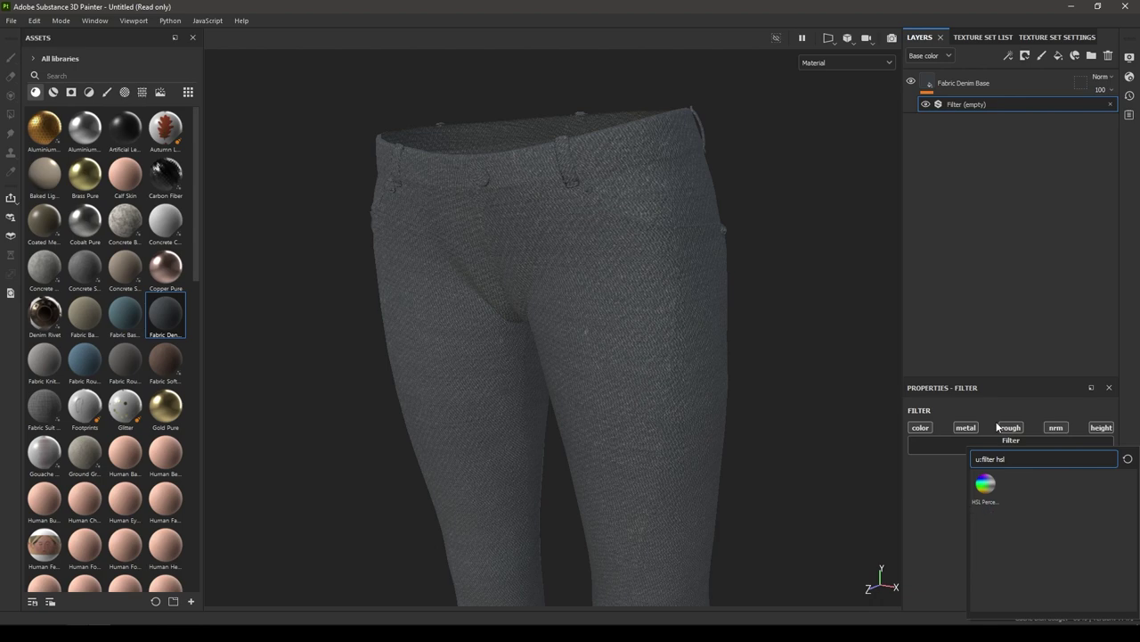
{"action": "left_click", "coordinate": [985, 484]}
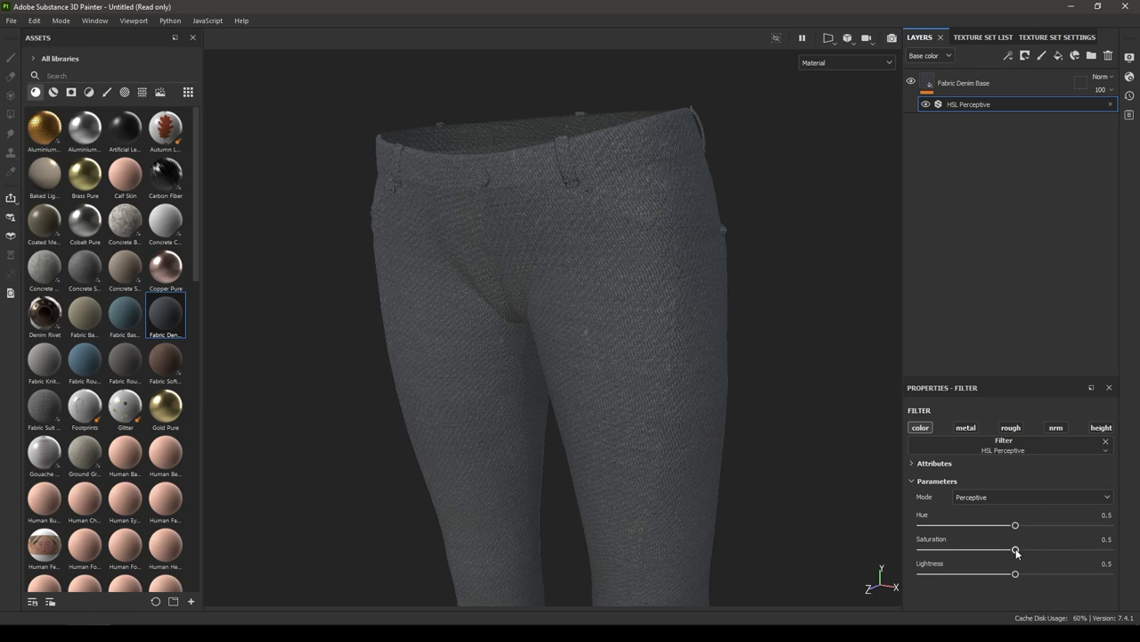
Set the HSL Perceptive filter's saturation to 0.712 and its hue to 0.038
{"action": "left_click_drag", "start_coordinate": [1040, 548], "coordinate": [1049, 552]}
{"action": "left_click_drag", "start_coordinate": [561, 430], "coordinate": [612, 401], "text": "alt"}
{"action": "middle_click_drag", "start_coordinate": [737, 484], "coordinate": [704, 410], "text": "alt"}
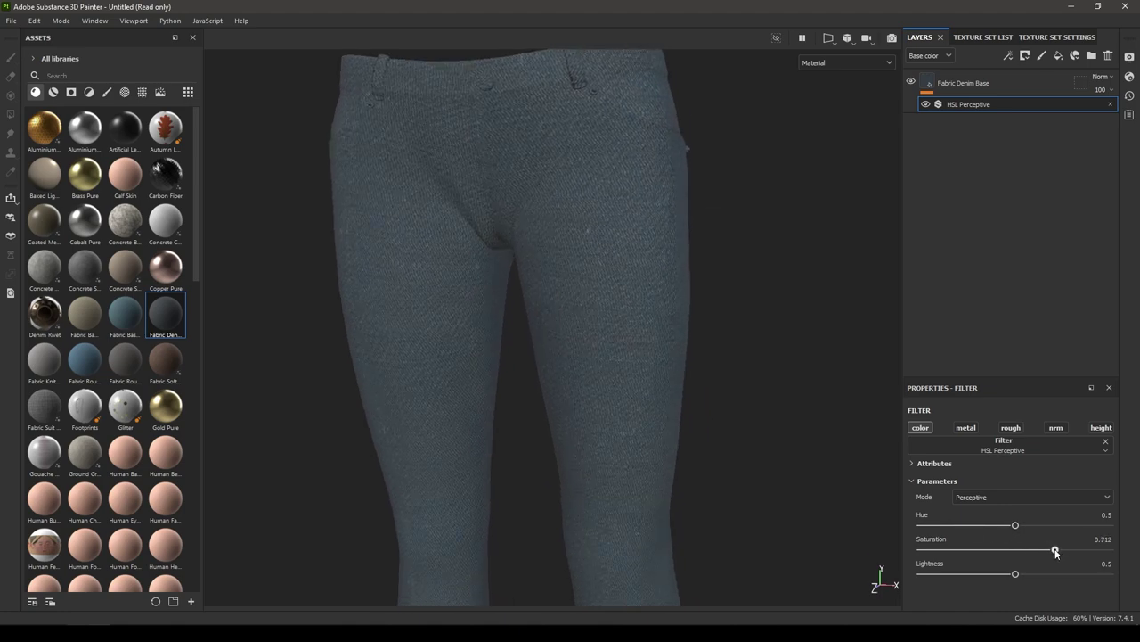
{"action": "left_click_drag", "start_coordinate": [622, 484], "coordinate": [581, 487], "text": "alt"}
{"action": "left_click_drag", "start_coordinate": [1015, 527], "coordinate": [935, 534]}
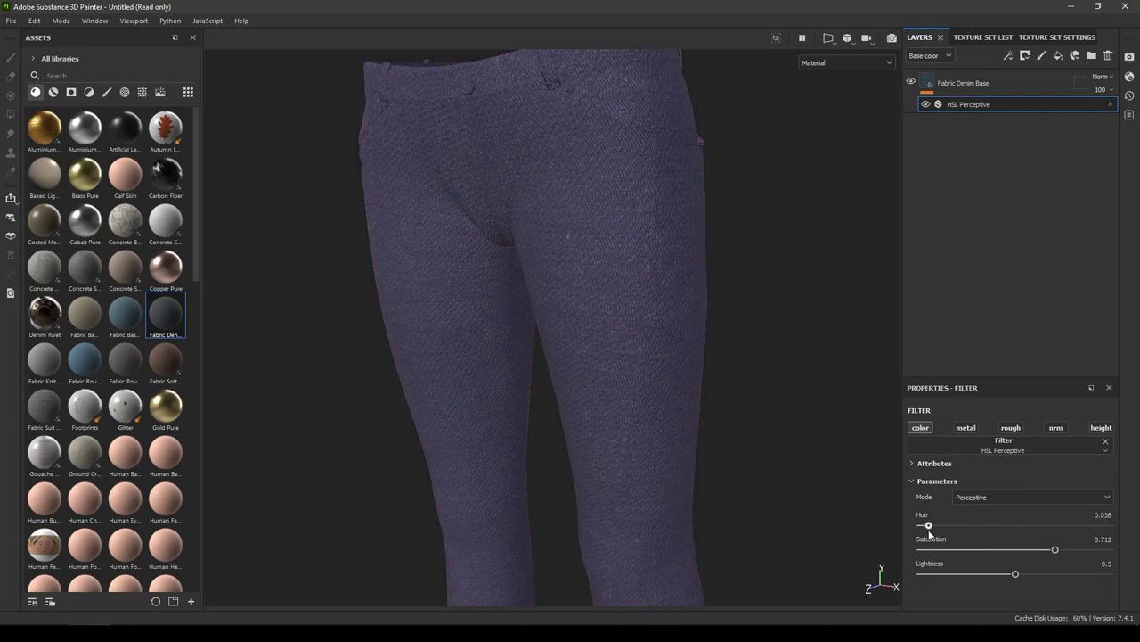
Check the purple-blue denim from several angles and fine-tune the filter's saturation to 0.699
{"action": "left_click_drag", "start_coordinate": [654, 479], "coordinate": [639, 386], "text": "alt"}
{"action": "right_click_drag", "start_coordinate": [639, 386], "coordinate": [420, 238], "text": "alt"}
{"action": "left_click_drag", "start_coordinate": [420, 238], "coordinate": [519, 316], "text": "alt"}
{"action": "right_click_drag", "start_coordinate": [519, 315], "coordinate": [561, 334], "text": "alt"}
{"action": "left_click_drag", "start_coordinate": [561, 334], "coordinate": [509, 385], "text": "alt"}
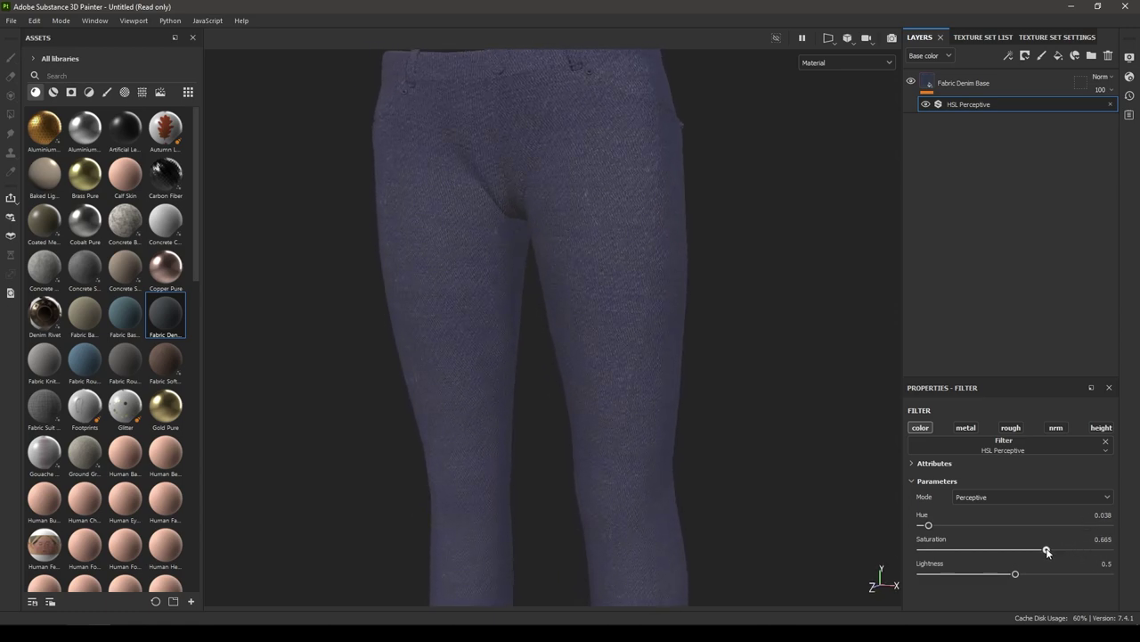
Set the Fabric Denim Base layer's UV scale to 7
{"action": "left_click", "coordinate": [980, 83]}
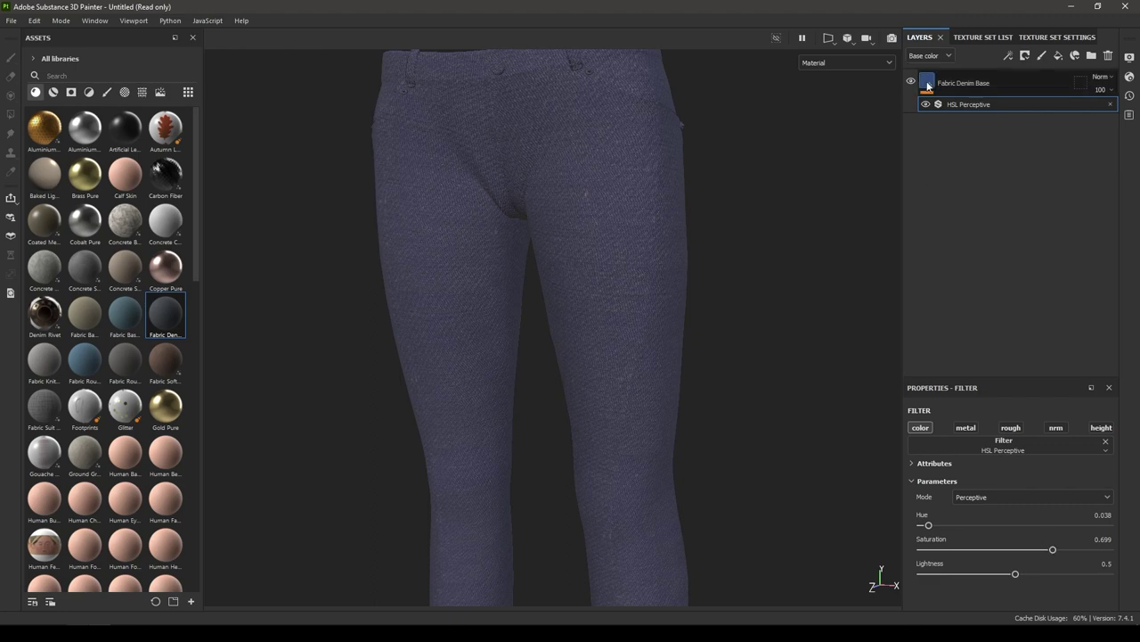
{"action": "scroll", "coordinate": [966, 534], "scroll_direction": "up", "scroll_amount": 4}
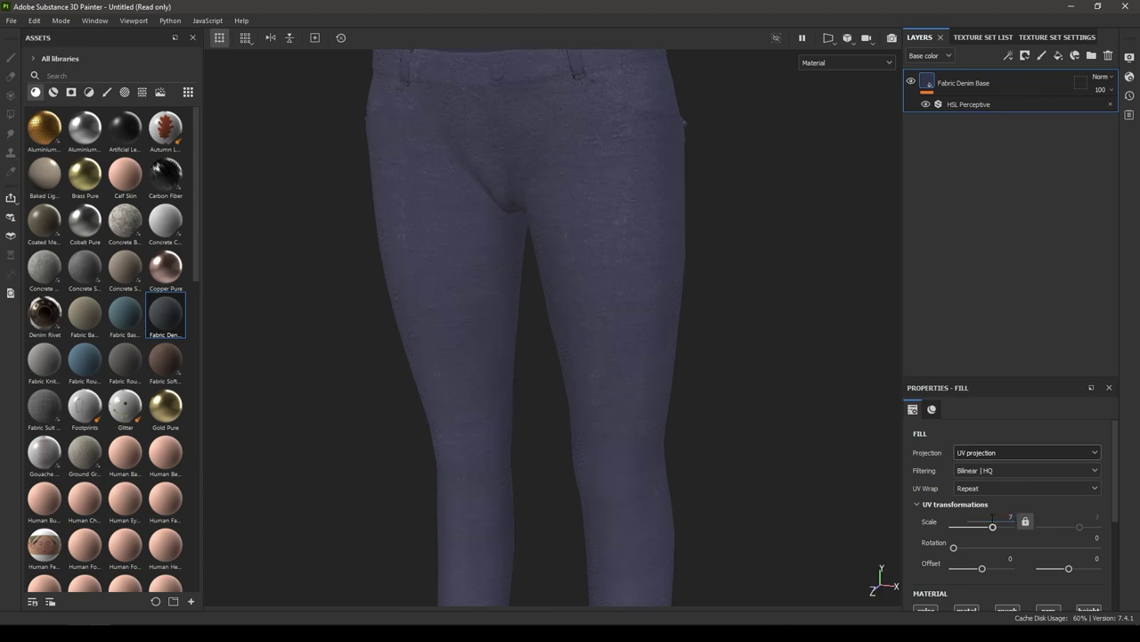
{"action": "left_click_drag", "start_coordinate": [797, 502], "coordinate": [526, 319], "text": "alt"}
{"action": "left_click_drag", "start_coordinate": [553, 128], "coordinate": [579, 209], "text": "alt"}
Add a black mask to the Fabric Denim Base layer and reveal the main pants mesh with Polygon Fill in mesh mode
{"action": "right_click", "coordinate": [957, 80]}
{"action": "left_click", "coordinate": [1001, 103]}
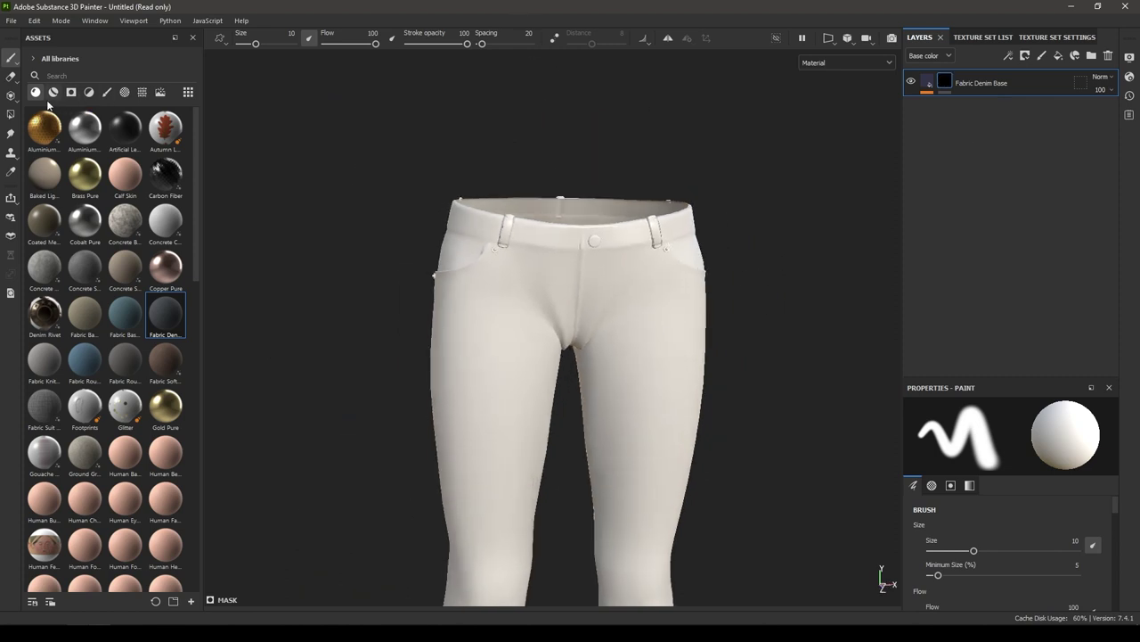
{"action": "left_click", "coordinate": [11, 114]}
{"action": "middle_click_drag", "start_coordinate": [581, 338], "coordinate": [545, 214], "text": "alt"}
{"action": "left_click_drag", "start_coordinate": [606, 300], "coordinate": [594, 300], "text": "alt"}
{"action": "left_click", "coordinate": [984, 409]}
{"action": "left_click", "coordinate": [603, 234]}
Fill the belt loops around the waistband into the denim mask, leaving the button and rivets out
{"action": "left_click_drag", "start_coordinate": [656, 280], "coordinate": [596, 348], "text": "alt"}
{"action": "left_click", "coordinate": [593, 254]}
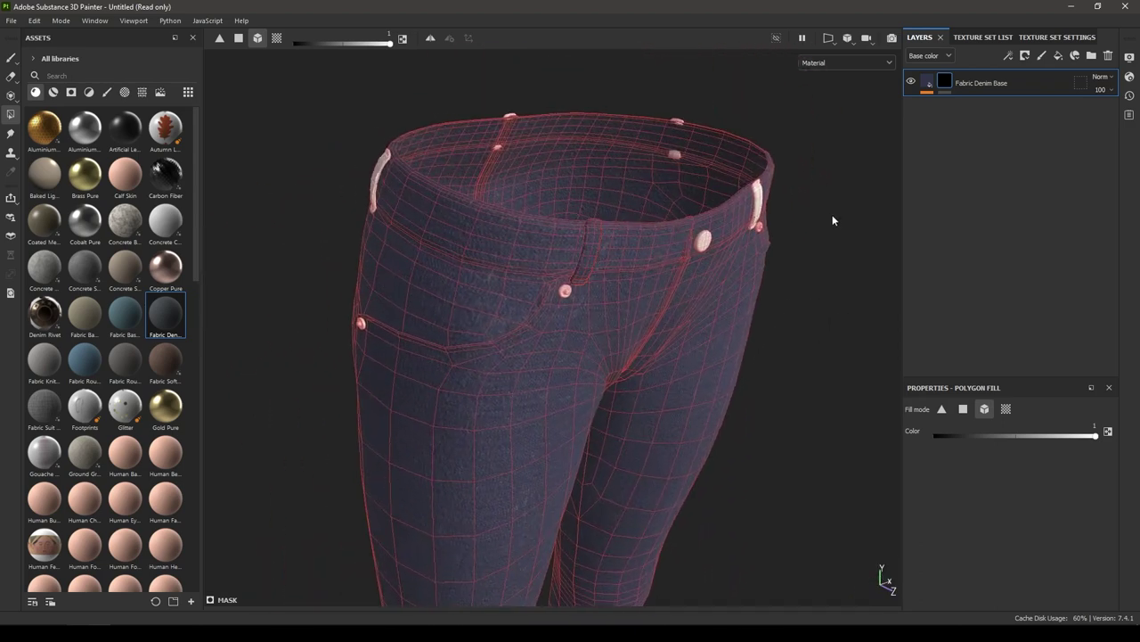
{"action": "left_click", "coordinate": [755, 212]}
{"action": "left_click_drag", "start_coordinate": [372, 187], "coordinate": [627, 258], "text": "alt"}
{"action": "left_click", "coordinate": [623, 254]}
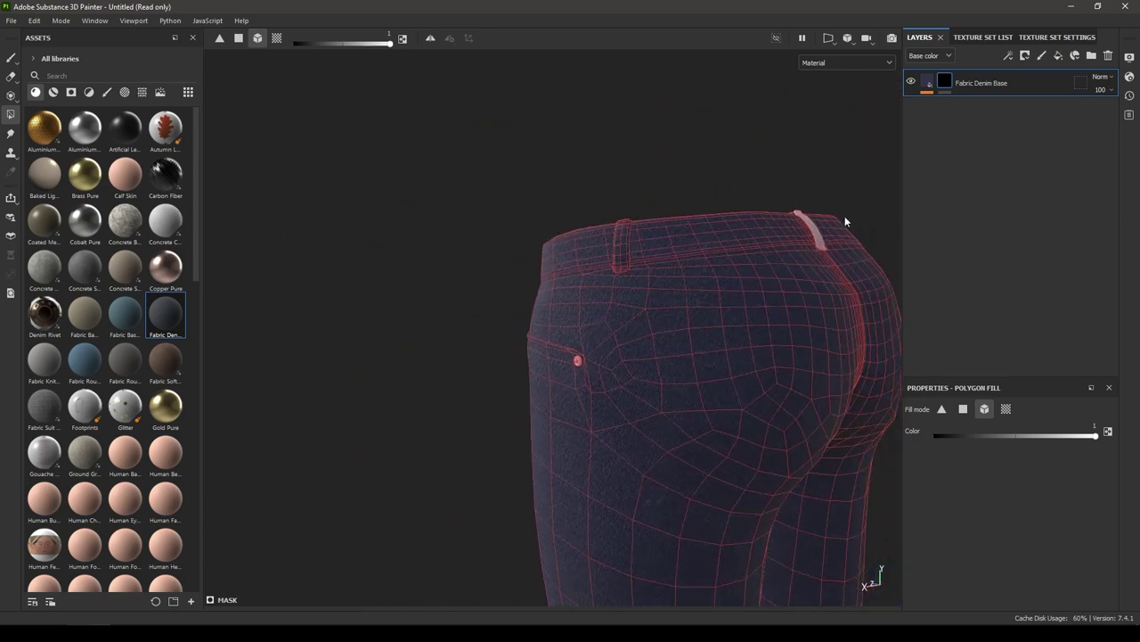
{"action": "left_click_drag", "start_coordinate": [818, 223], "coordinate": [587, 223], "text": "alt"}
{"action": "left_click", "coordinate": [587, 222]}
Examine the masked denim and the uncovered button and rivets, with the 3D and 2D views side by side
{"action": "left_click_drag", "start_coordinate": [724, 270], "coordinate": [563, 198], "text": "alt"}
{"action": "middle_click_drag", "start_coordinate": [820, 330], "coordinate": [581, 243], "text": "alt"}
{"action": "left_click_drag", "start_coordinate": [682, 299], "coordinate": [629, 301], "text": "alt"}
{"action": "mouse_move", "coordinate": [629, 302]}
{"action": "middle_mouse_down", "text": "alt"}
{"action": "mouse_move", "coordinate": [625, 288]}
{"action": "mouse_move", "coordinate": [723, 298]}
{"action": "middle_mouse_up", "text": "alt"}
{"action": "right_click_drag", "start_coordinate": [723, 298], "coordinate": [556, 225], "text": "alt"}
{"action": "left_click", "coordinate": [9, 57]}
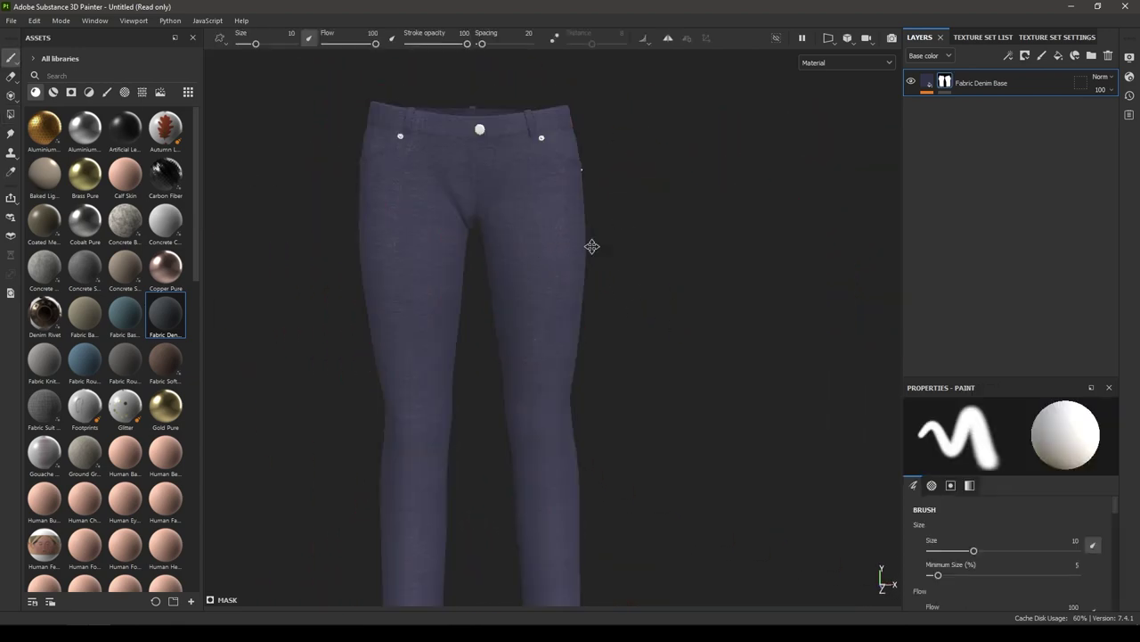
{"action": "middle_click_drag", "start_coordinate": [557, 240], "coordinate": [673, 313], "text": "alt"}
{"action": "right_click_drag", "start_coordinate": [673, 313], "coordinate": [660, 443], "text": "alt"}
{"action": "left_click_drag", "start_coordinate": [657, 443], "coordinate": [657, 374], "text": "alt"}
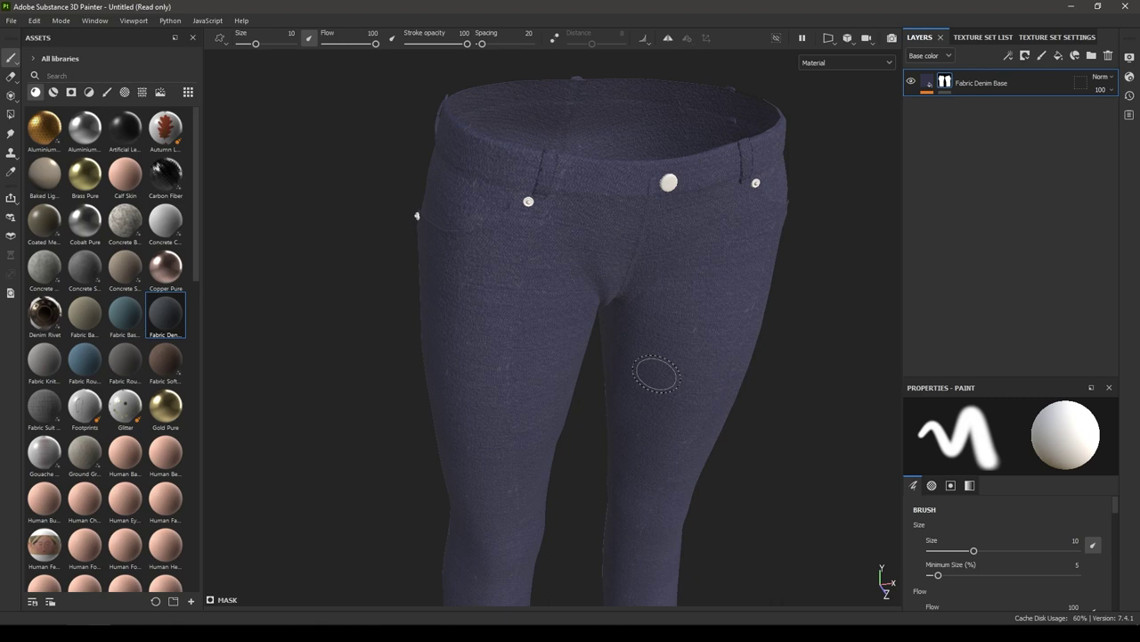
{"action": "left_click_drag", "start_coordinate": [563, 339], "coordinate": [433, 387], "text": "alt"}
{"action": "middle_click_drag", "start_coordinate": [392, 387], "coordinate": [442, 300], "text": "alt"}
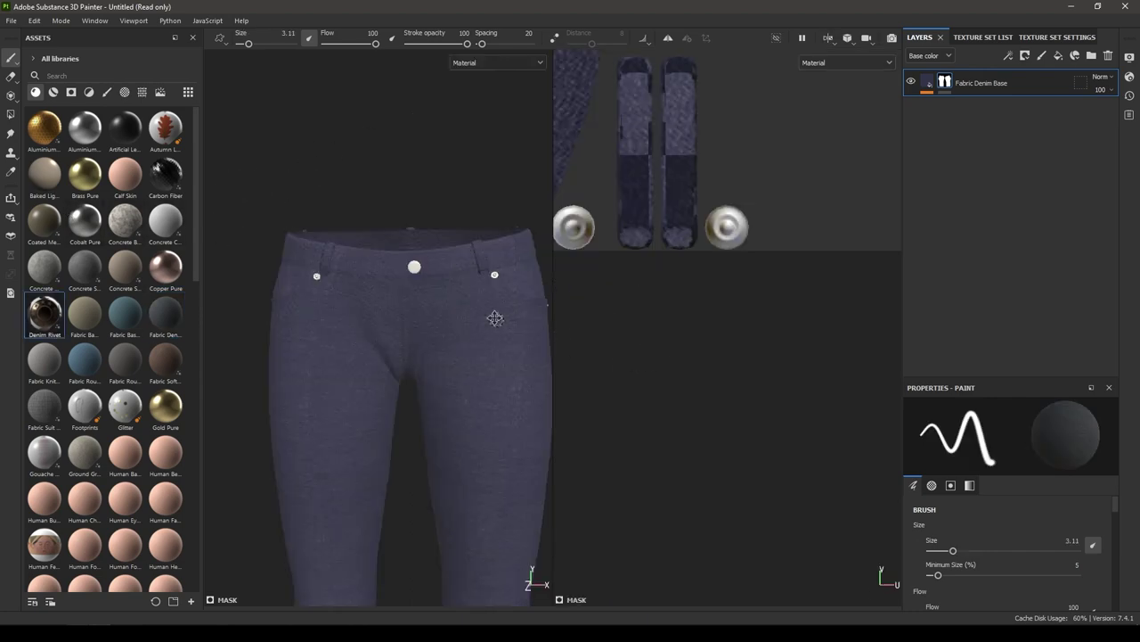
{"action": "middle_click_drag", "start_coordinate": [496, 318], "coordinate": [458, 265], "text": "alt"}
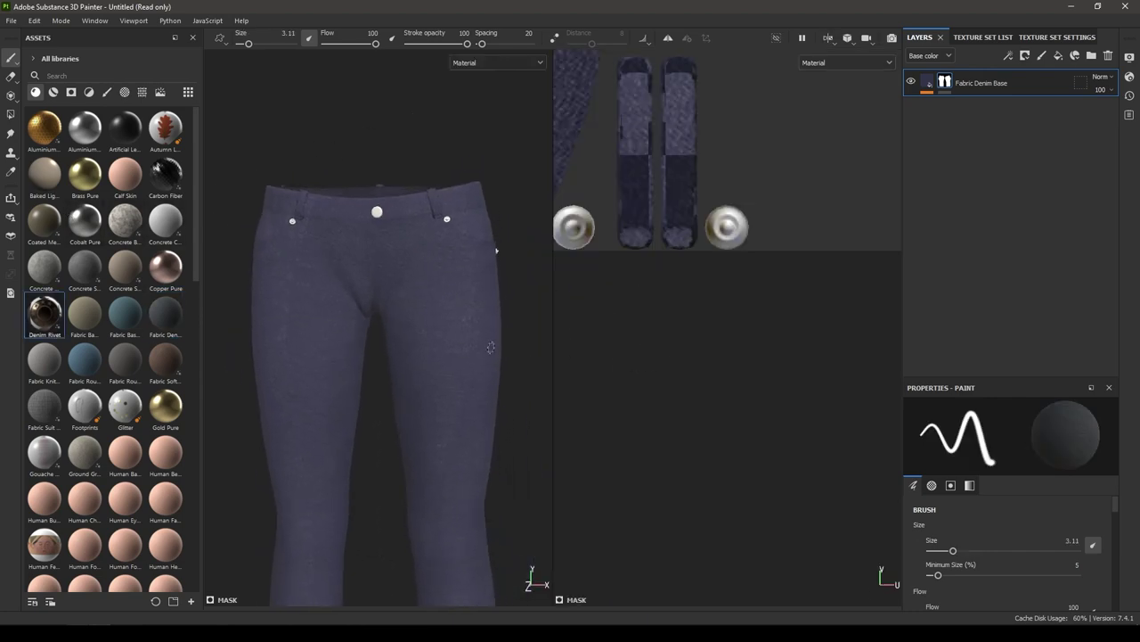
Add a fill layer above the denim and set its base color to golden brown
{"action": "left_click", "coordinate": [1058, 56]}
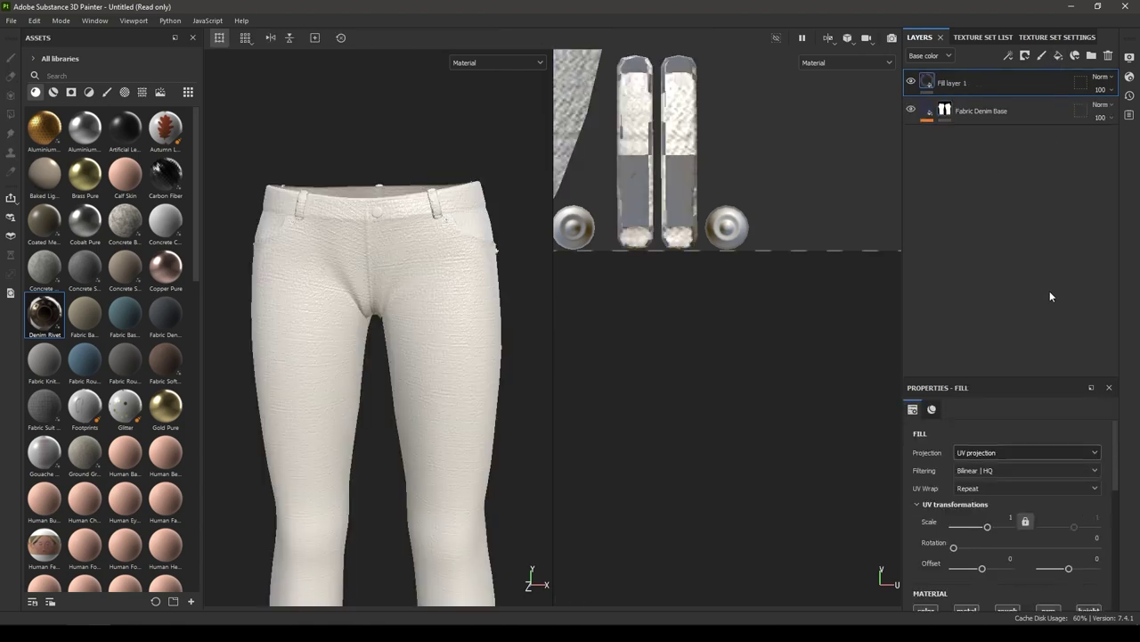
{"action": "scroll", "coordinate": [1046, 514], "scroll_direction": "down", "scroll_amount": 1}
{"action": "scroll", "coordinate": [992, 468], "scroll_direction": "up", "scroll_amount": 1}
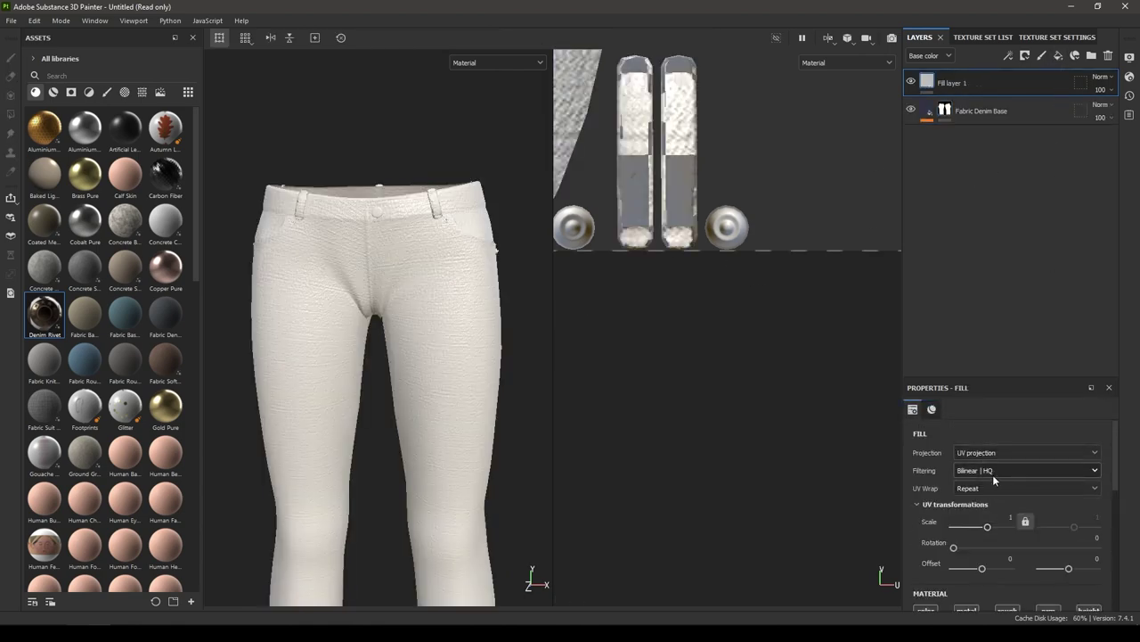
{"action": "scroll", "coordinate": [992, 468], "scroll_direction": "down", "scroll_amount": 3}
{"action": "left_click", "coordinate": [998, 514]}
{"action": "left_click_drag", "start_coordinate": [983, 443], "coordinate": [985, 450]}
{"action": "left_click", "coordinate": [945, 388]}
{"action": "left_click", "coordinate": [992, 320]}
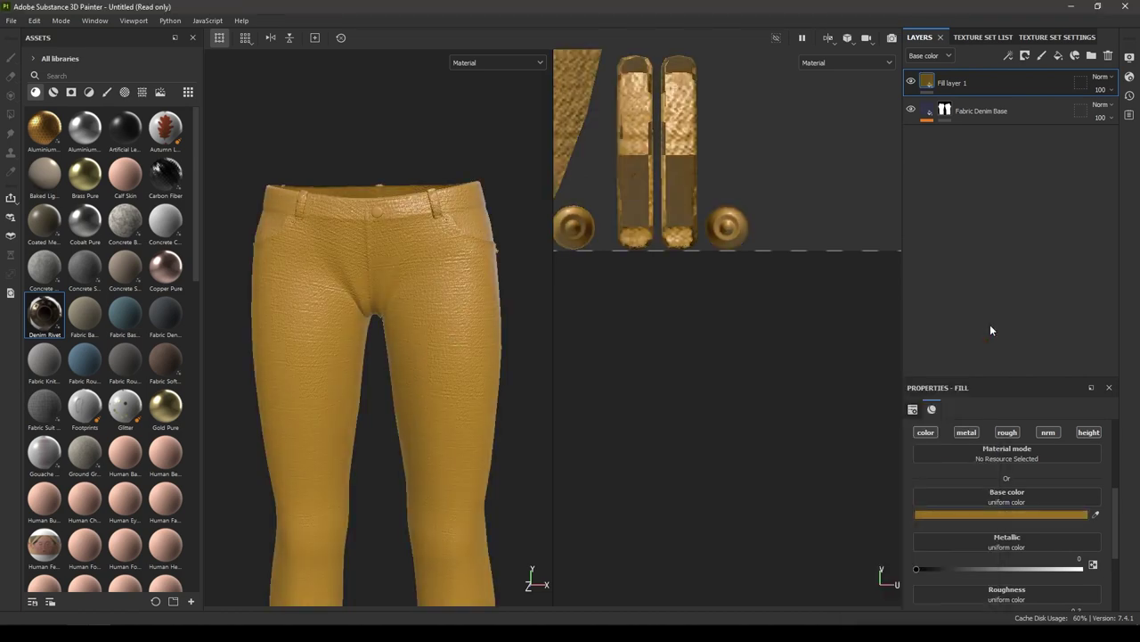
Set the golden fill layer's metallic to 1 and its roughness to about 0.53
{"action": "left_click_drag", "start_coordinate": [956, 575], "coordinate": [1085, 566]}
{"action": "scroll", "coordinate": [1016, 570], "scroll_direction": "down", "scroll_amount": 3}
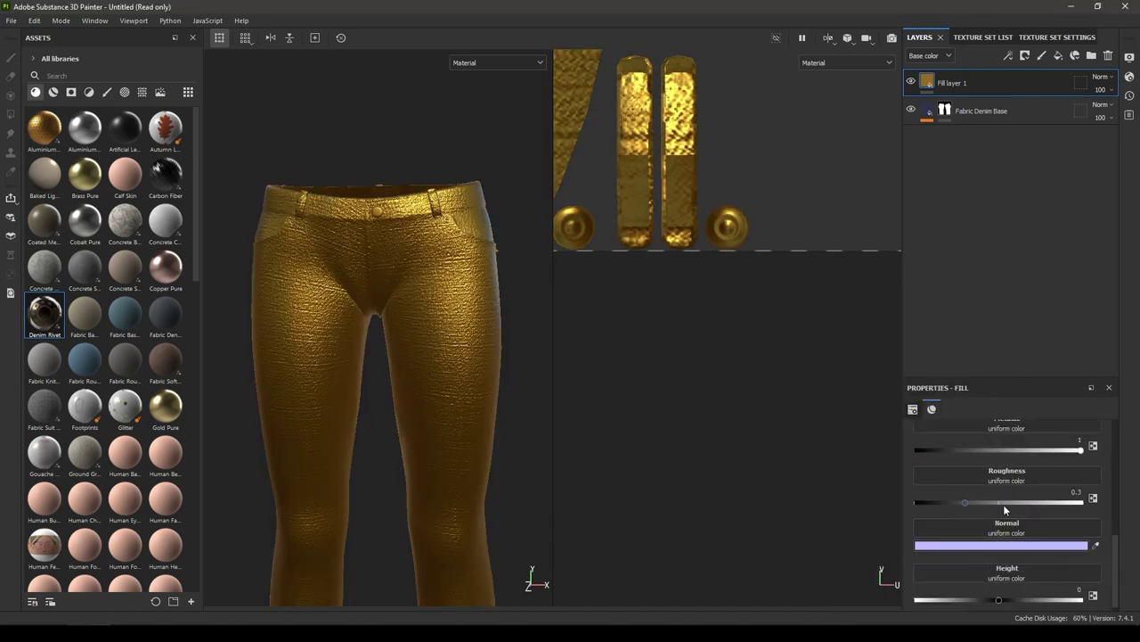
{"action": "left_click_drag", "start_coordinate": [973, 499], "coordinate": [1007, 500]}
Add a black mask to Fill layer 1 and put a paint effect on that mask
{"action": "right_click", "coordinate": [992, 78]}
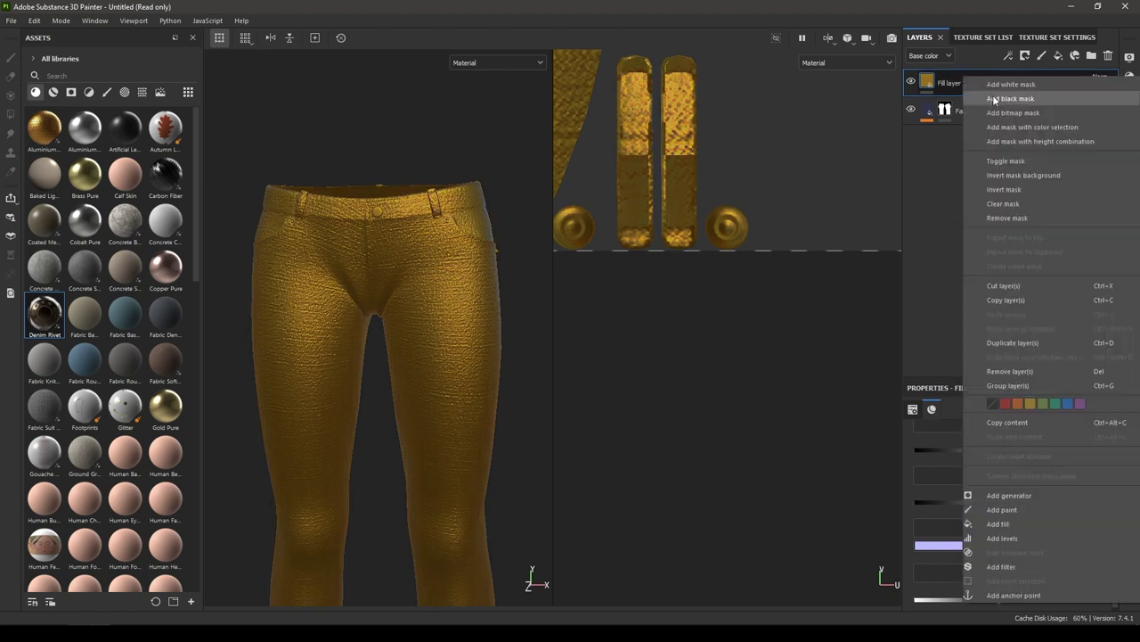
{"action": "left_click", "coordinate": [993, 94]}
{"action": "right_click", "coordinate": [990, 88]}
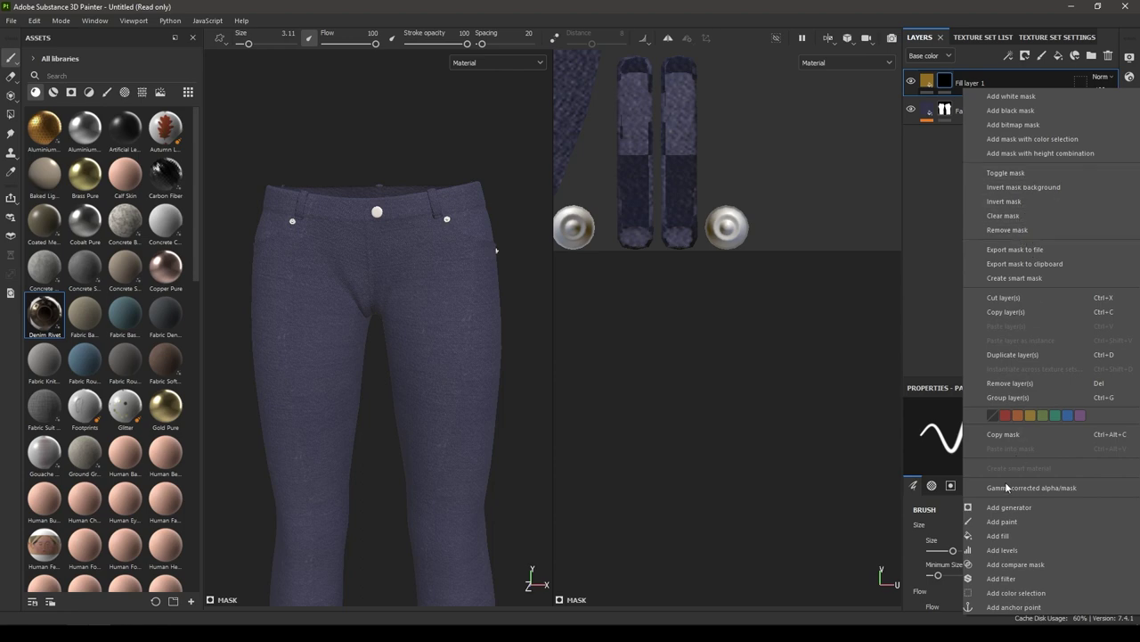
{"action": "left_click", "coordinate": [1001, 523]}
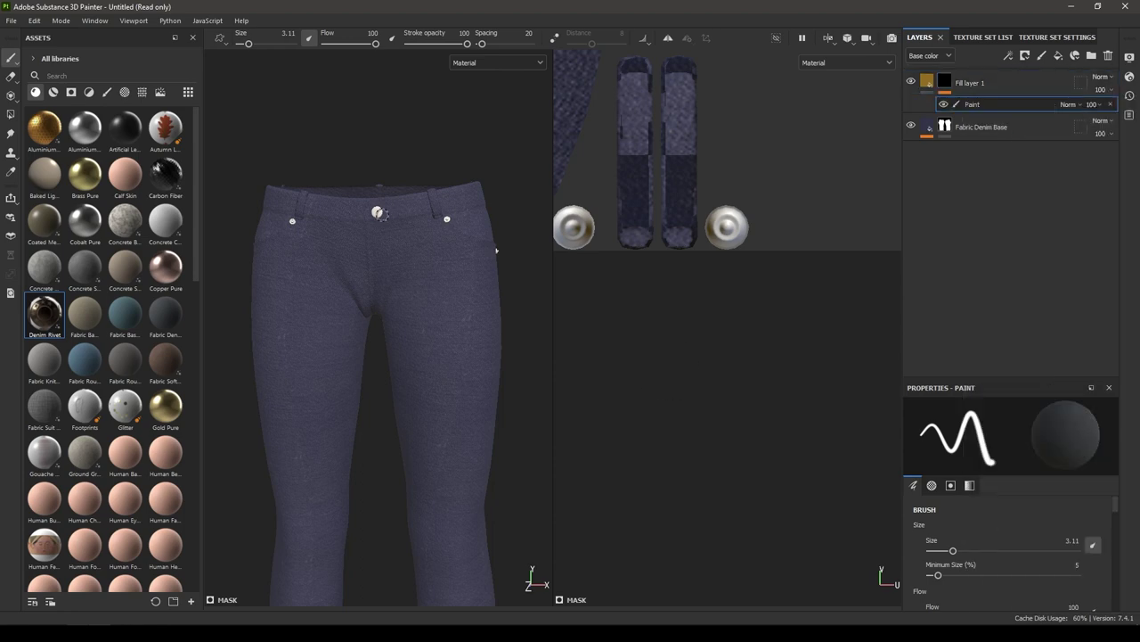
Reveal the golden material on the front waistband button with Polygon Fill in mesh mode
{"action": "scroll", "coordinate": [338, 237], "scroll_direction": "up", "scroll_amount": 5}
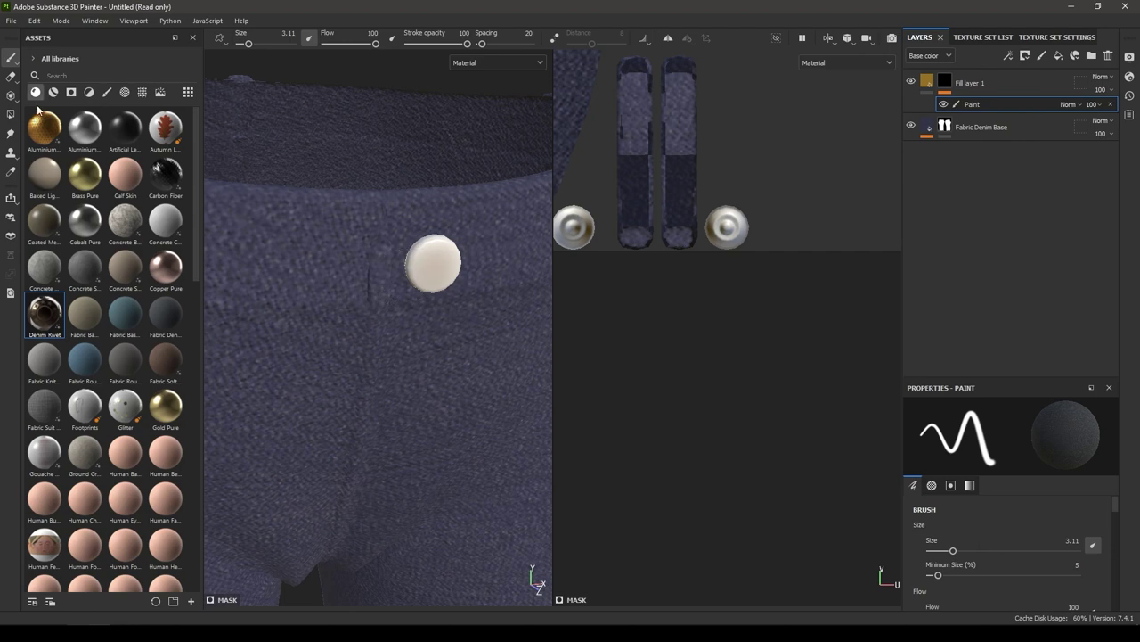
{"action": "left_click", "coordinate": [10, 115]}
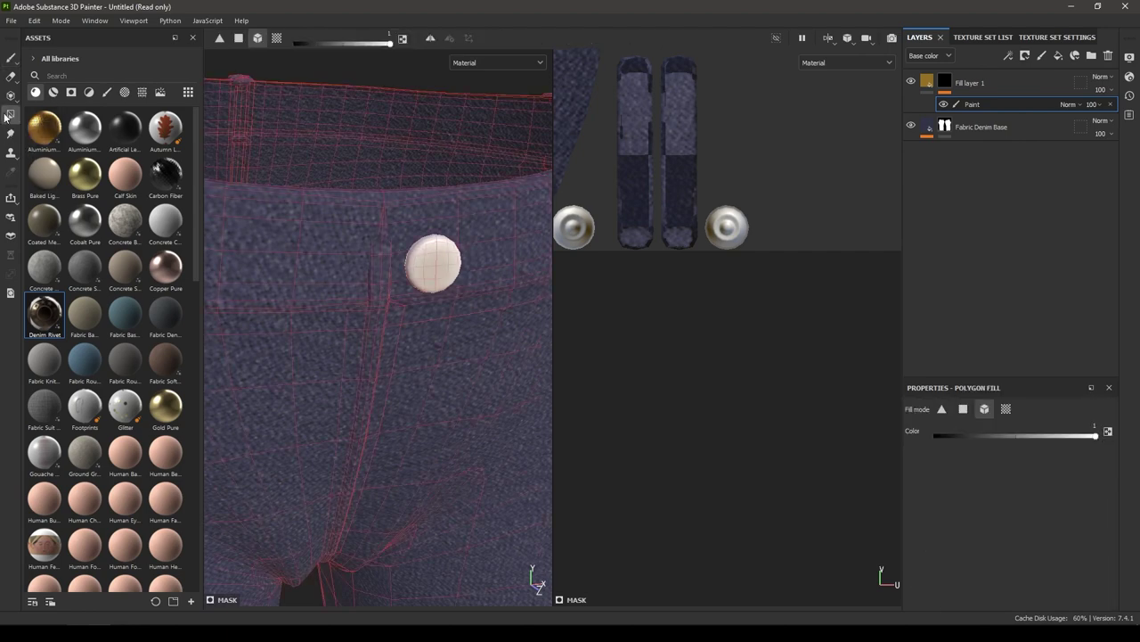
{"action": "left_click", "coordinate": [408, 270]}
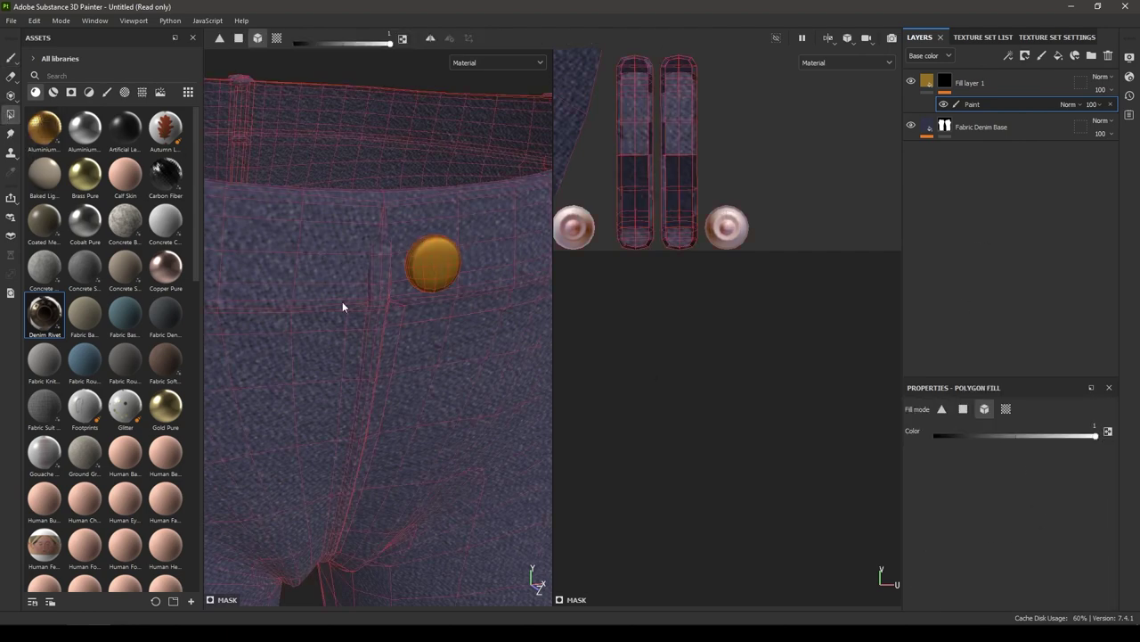
Fill the rivets around the pockets into the golden layer's mask with mesh-mode Polygon Fill
{"action": "left_click", "coordinate": [10, 57]}
{"action": "left_click_drag", "start_coordinate": [366, 292], "coordinate": [363, 261], "text": "alt"}
{"action": "right_click_drag", "start_coordinate": [749, 339], "coordinate": [674, 280], "text": "alt"}
{"action": "middle_click_drag", "start_coordinate": [674, 280], "coordinate": [900, 220], "text": "alt"}
{"action": "right_click_drag", "start_coordinate": [736, 237], "coordinate": [704, 234], "text": "alt"}
{"action": "right_click_drag", "start_coordinate": [411, 335], "coordinate": [343, 275], "text": "alt"}
{"action": "left_click_drag", "start_coordinate": [343, 275], "coordinate": [428, 267], "text": "alt"}
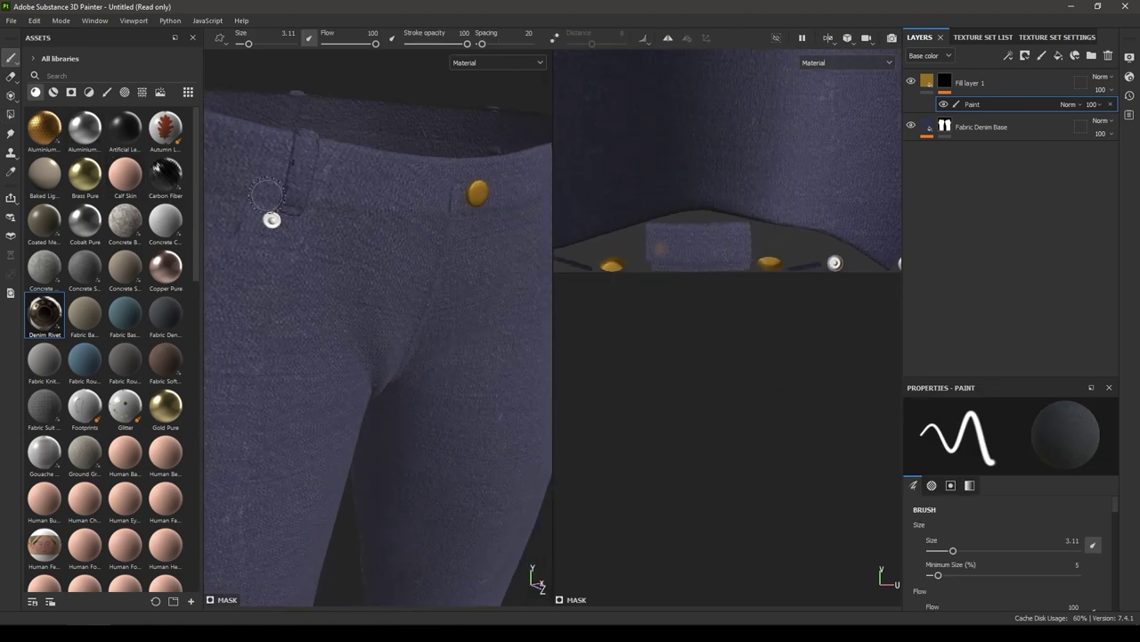
{"action": "left_click", "coordinate": [10, 114]}
{"action": "middle_click_drag", "start_coordinate": [457, 250], "coordinate": [491, 226], "text": "alt"}
{"action": "left_click", "coordinate": [321, 189]}
{"action": "left_click_drag", "start_coordinate": [379, 240], "coordinate": [116, 241], "text": "alt"}
{"action": "middle_click_drag", "start_coordinate": [539, 210], "coordinate": [397, 225], "text": "alt"}
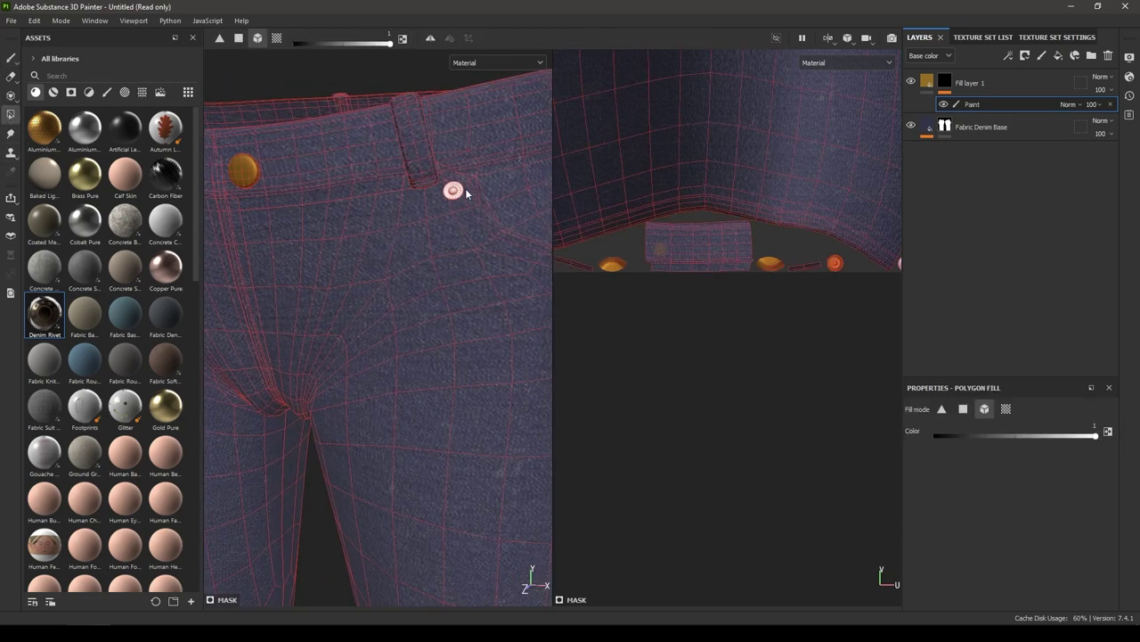
{"action": "left_click_drag", "start_coordinate": [433, 278], "coordinate": [423, 238], "text": "alt"}
{"action": "left_click_drag", "start_coordinate": [216, 383], "coordinate": [504, 191], "text": "alt"}
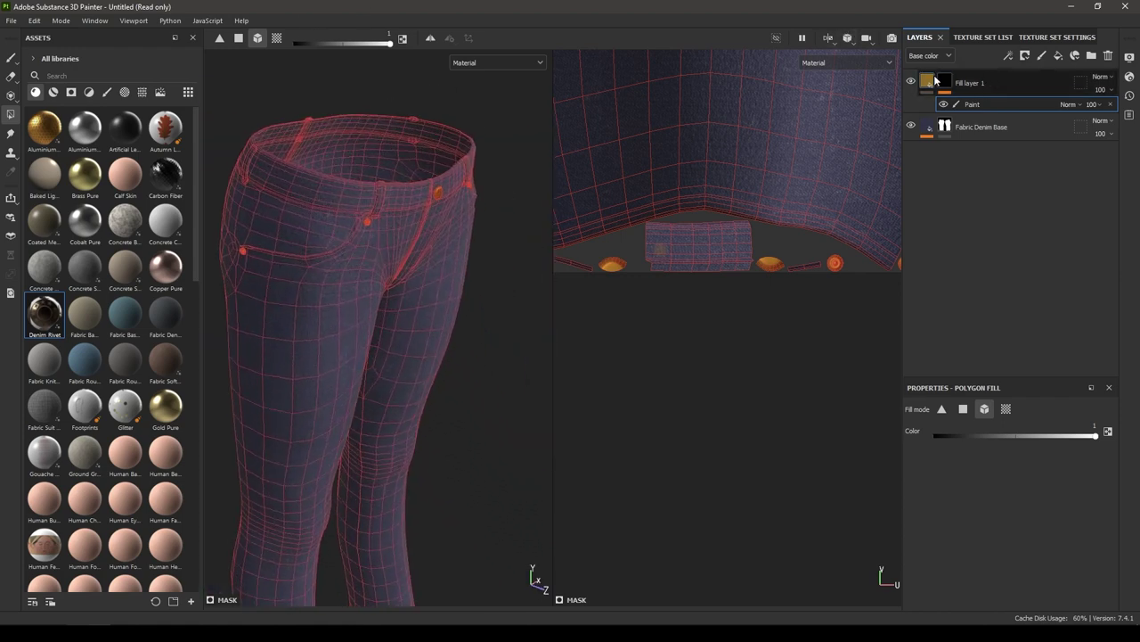
Change the base color of Fill layer 1 to the less saturated gold 93753C
{"action": "left_click", "coordinate": [931, 82]}
{"action": "left_click_drag", "start_coordinate": [526, 299], "coordinate": [452, 307], "text": "alt"}
{"action": "right_click_drag", "start_coordinate": [453, 307], "coordinate": [635, 392], "text": "alt"}
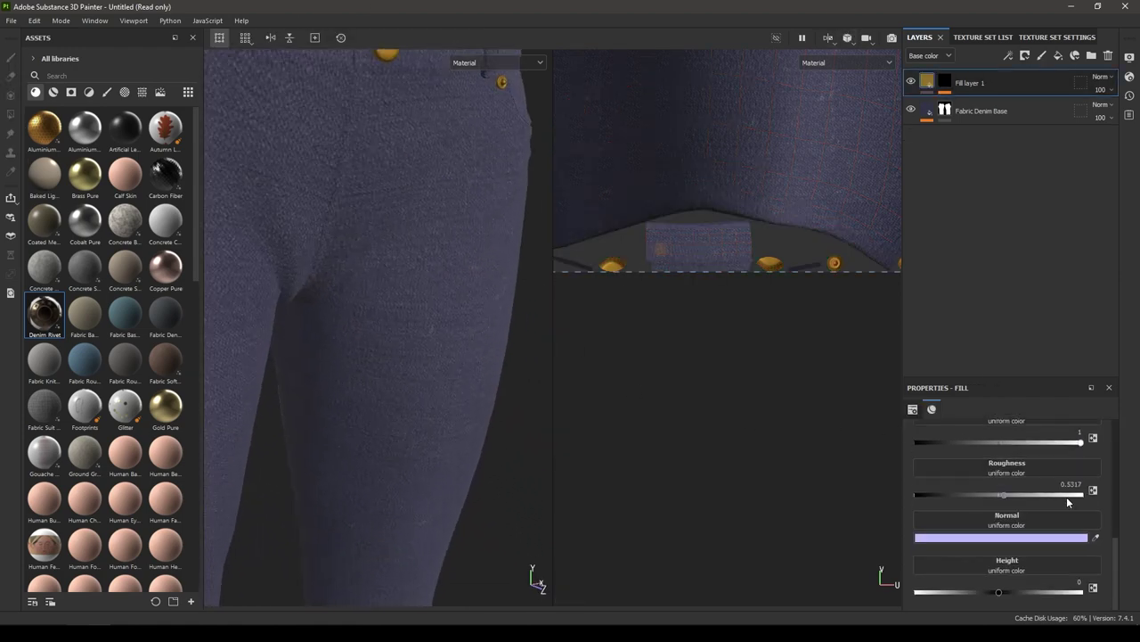
{"action": "scroll", "coordinate": [1060, 508], "scroll_direction": "up", "scroll_amount": 3}
{"action": "left_click", "coordinate": [1011, 506]}
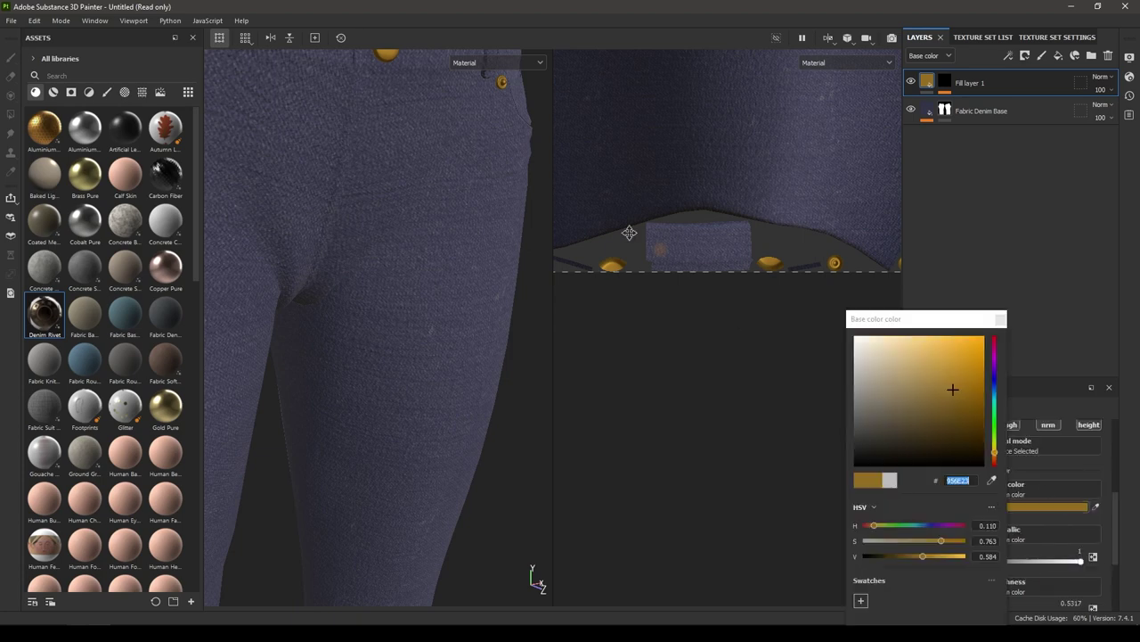
{"action": "mouse_move", "coordinate": [951, 386]}
{"action": "left_mouse_down"}
{"action": "mouse_move", "coordinate": [933, 372]}
{"action": "mouse_move", "coordinate": [930, 390]}
{"action": "left_mouse_up"}
{"action": "scroll", "coordinate": [362, 351], "scroll_direction": "down", "scroll_amount": 3}
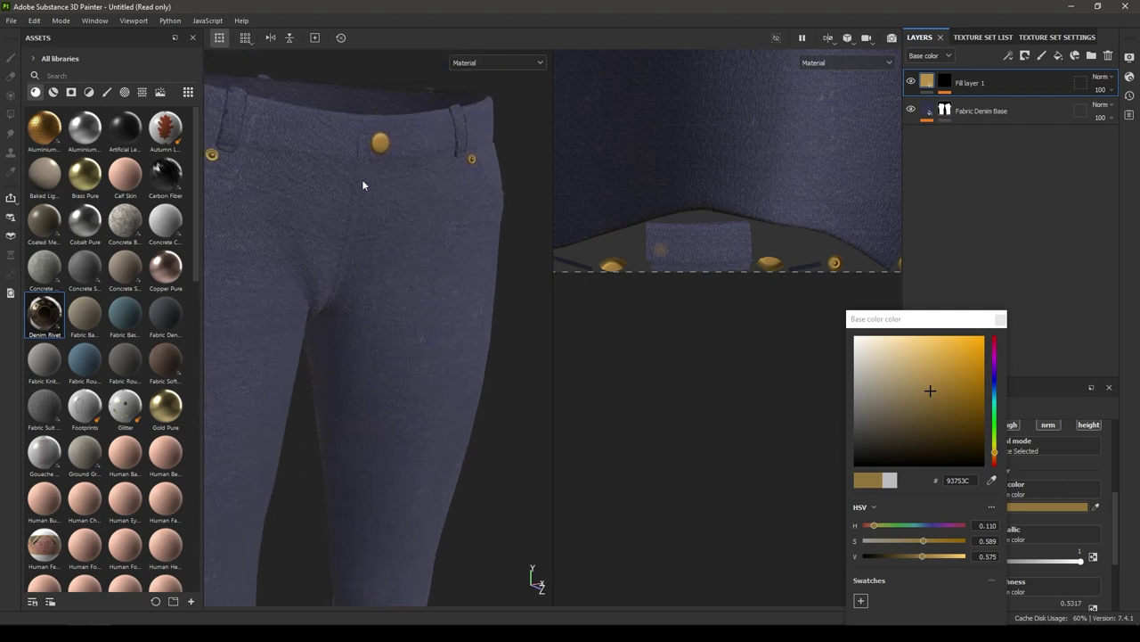
{"action": "left_click", "coordinate": [1000, 319]}
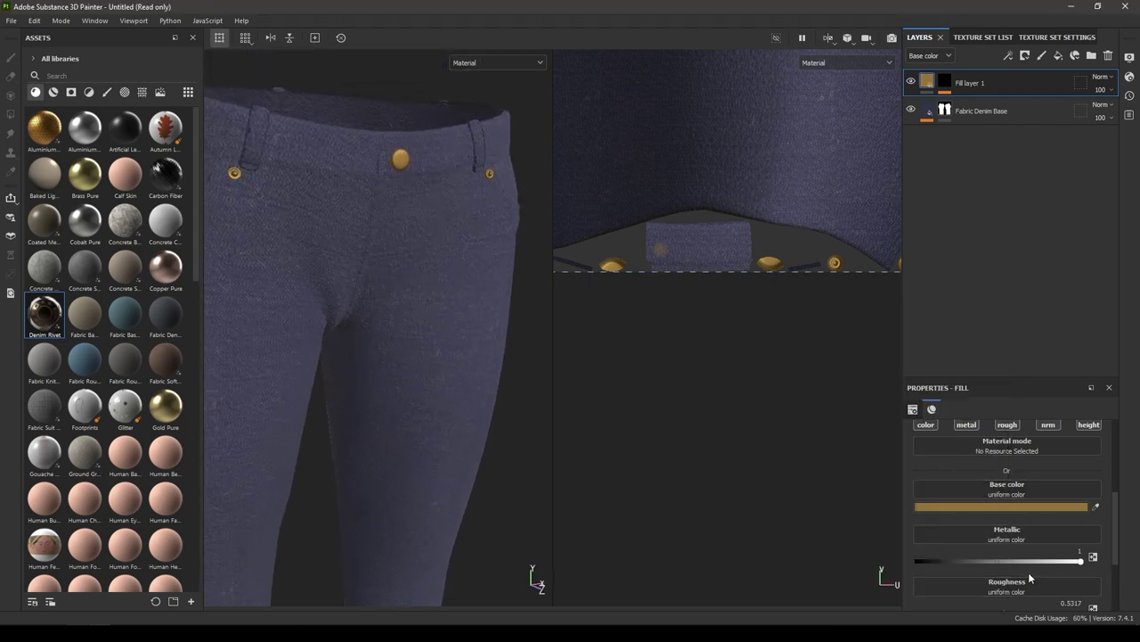
Lower the golden fill's roughness to about 0.35 and darken its base color to 7A643A
{"action": "scroll", "coordinate": [1029, 579], "scroll_direction": "down", "scroll_amount": 3}
{"action": "left_click_drag", "start_coordinate": [994, 496], "coordinate": [974, 493]}
{"action": "left_click_drag", "start_coordinate": [312, 302], "coordinate": [419, 365], "text": "alt"}
{"action": "scroll", "coordinate": [1015, 436], "scroll_direction": "up", "scroll_amount": 2}
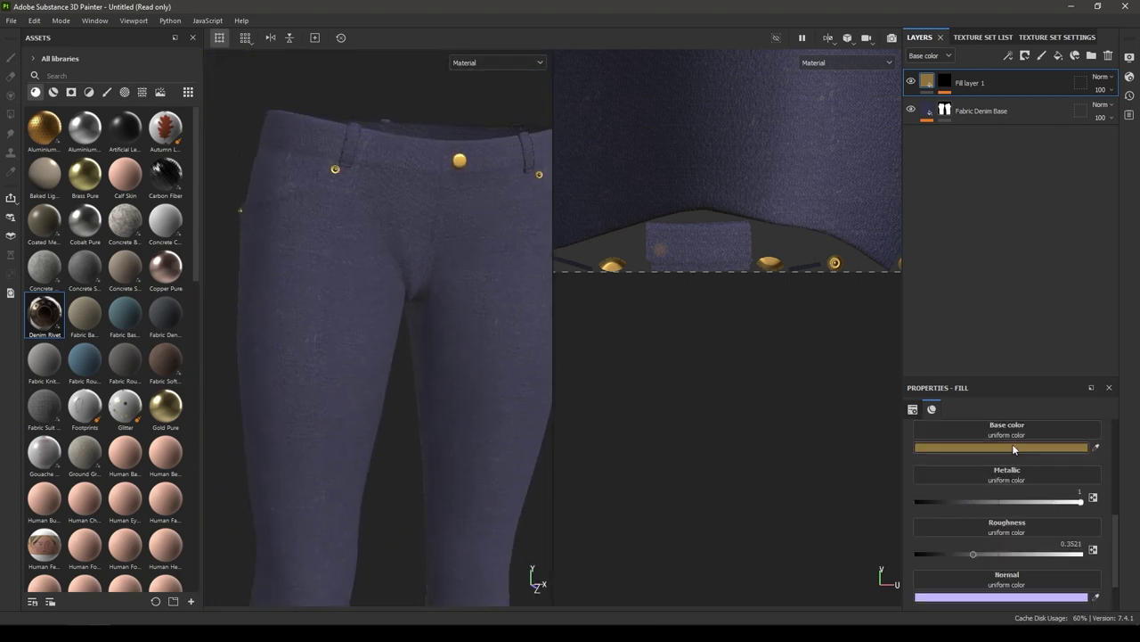
{"action": "left_click", "coordinate": [1014, 448]}
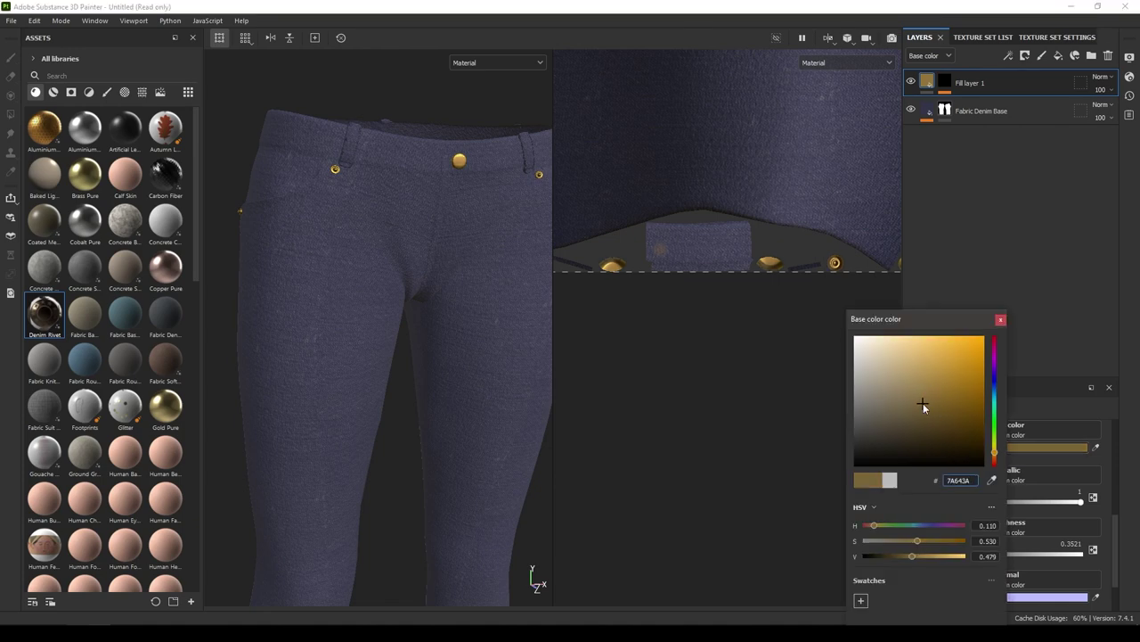
{"action": "left_click", "coordinate": [1000, 319]}
Duplicate the Fabric Denim Base layer together with its mask and HSL Perceptive filter
{"action": "right_click_drag", "start_coordinate": [375, 267], "coordinate": [258, 239], "text": "alt"}
{"action": "middle_click_drag", "start_coordinate": [454, 346], "coordinate": [421, 239], "text": "alt"}
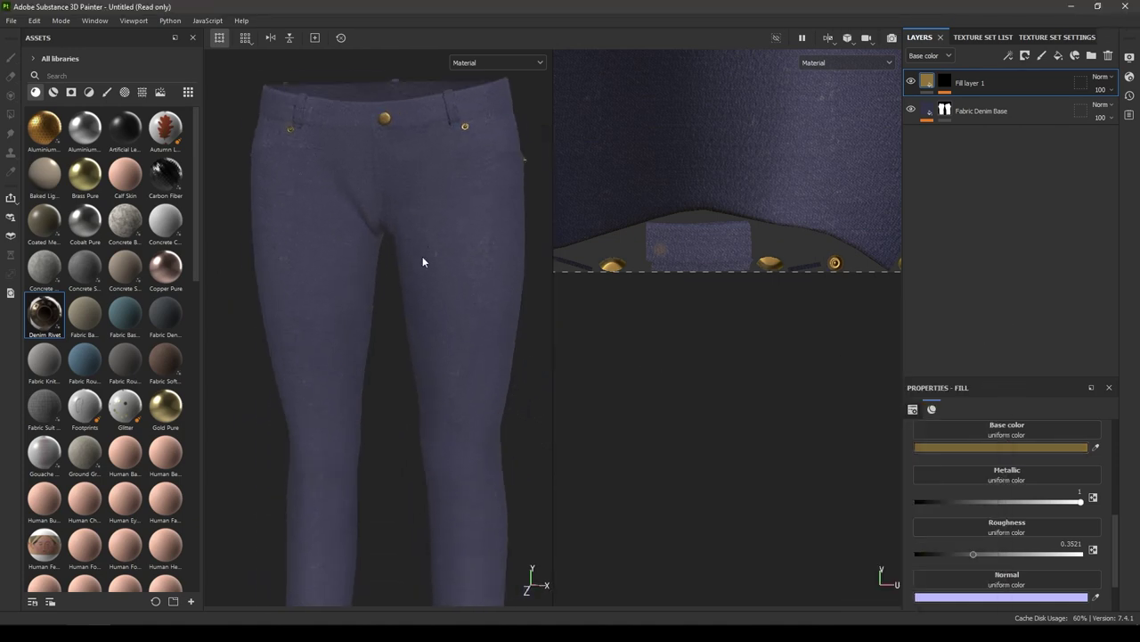
{"action": "left_click_drag", "start_coordinate": [421, 239], "coordinate": [451, 307], "text": "alt"}
{"action": "left_click", "coordinate": [946, 110]}
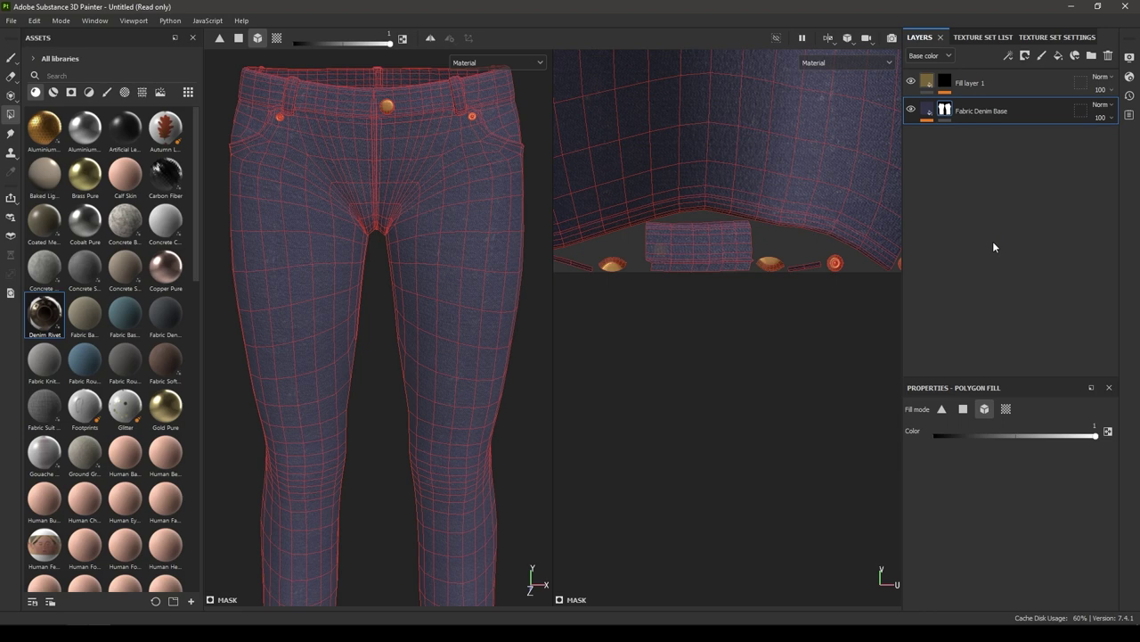
{"action": "key", "text": "ctrl+d"}
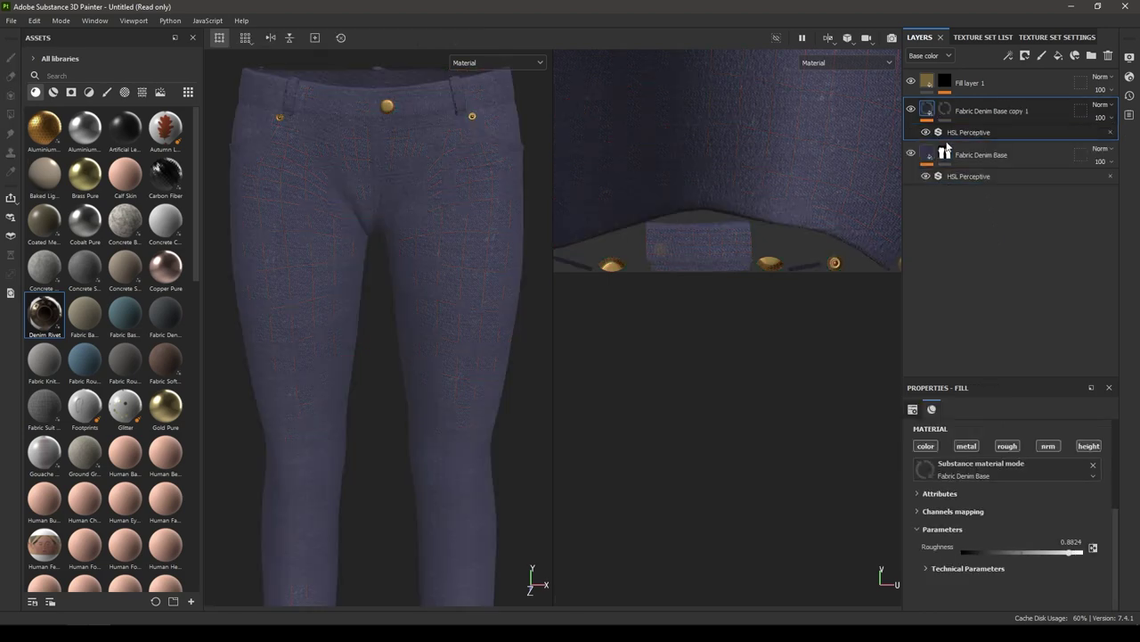
Set the denim copy's HSL Perceptive filter to a saturation of about 0.6 and a lightness of about 0.55
{"action": "left_click", "coordinate": [960, 114]}
{"action": "left_click", "coordinate": [930, 110]}
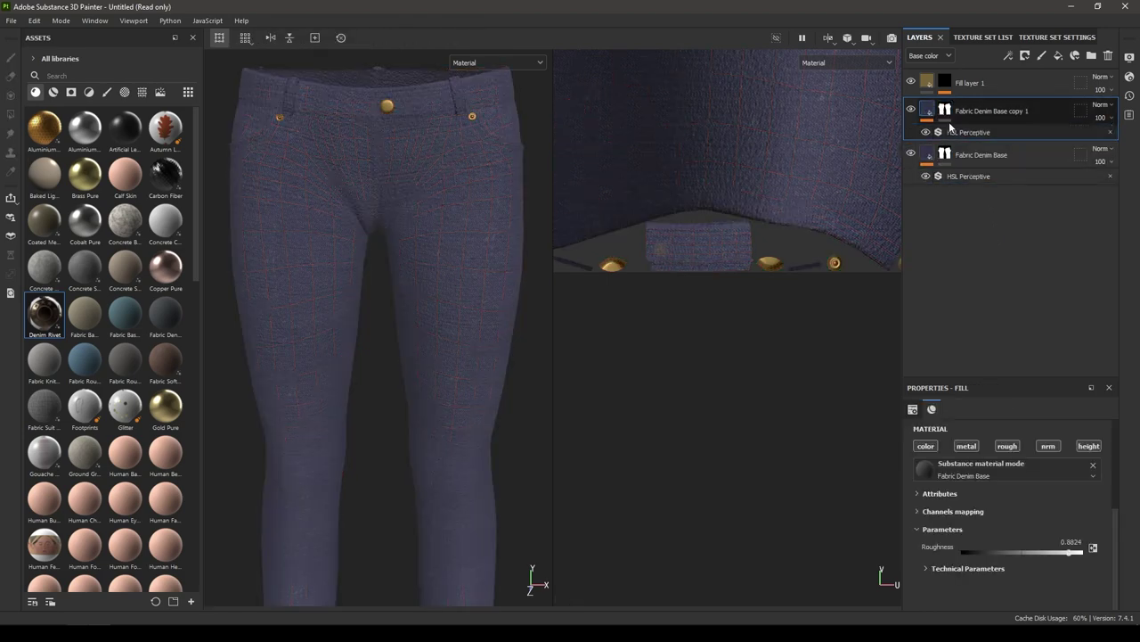
{"action": "left_click", "coordinate": [963, 133]}
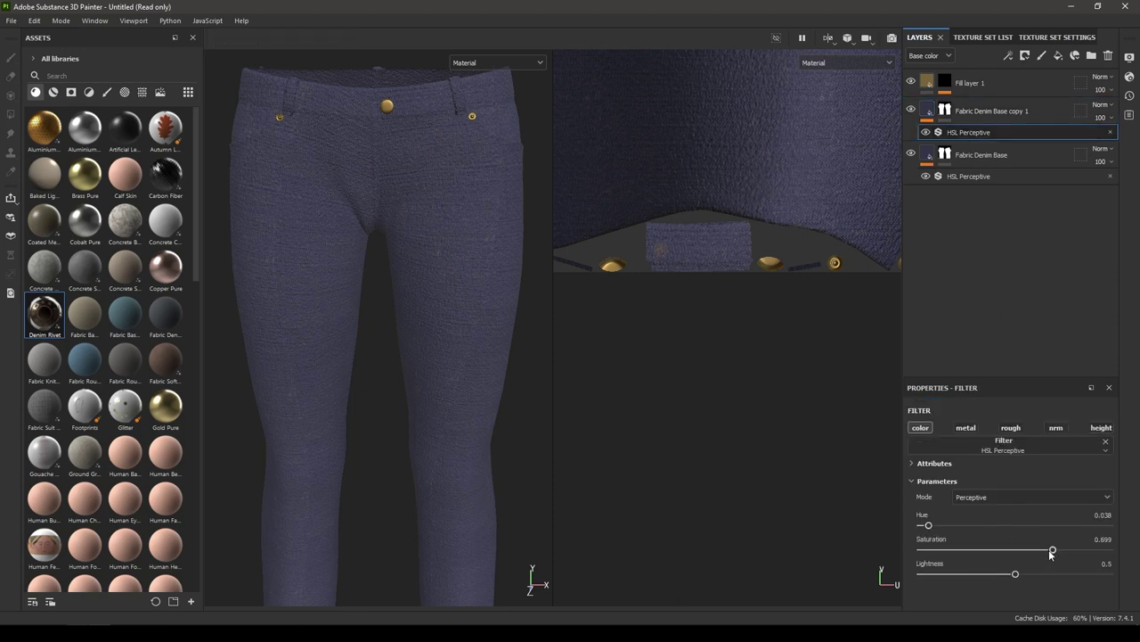
{"action": "left_click_drag", "start_coordinate": [1049, 549], "coordinate": [1027, 576]}
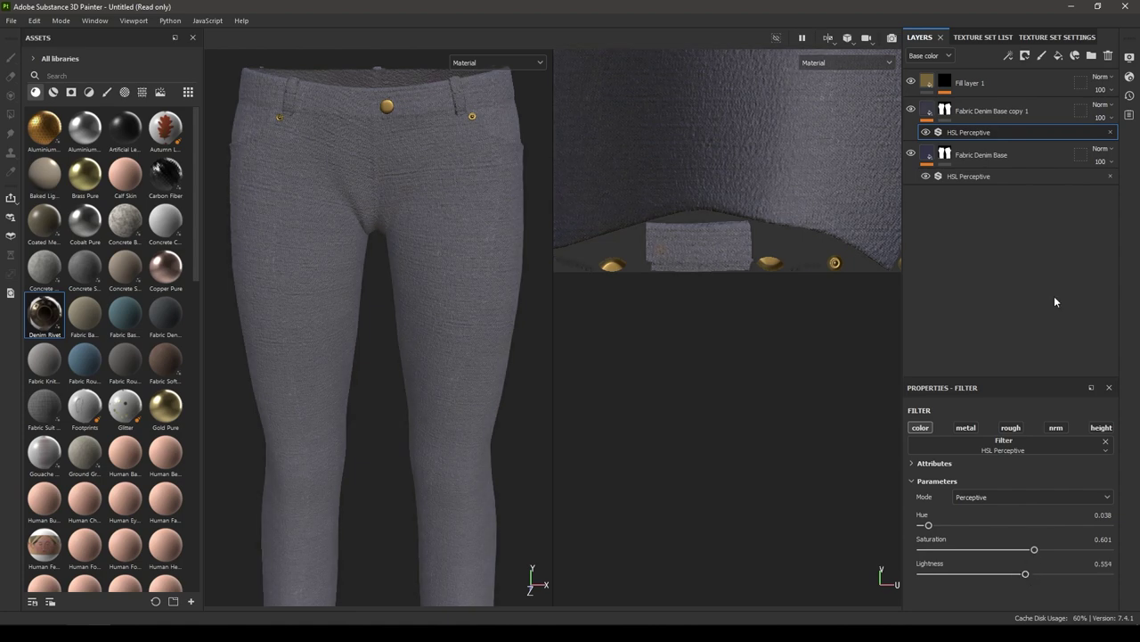
Add a Curvature generator to the mask of the Fabric Denim Base copy layer
{"action": "left_click", "coordinate": [948, 111]}
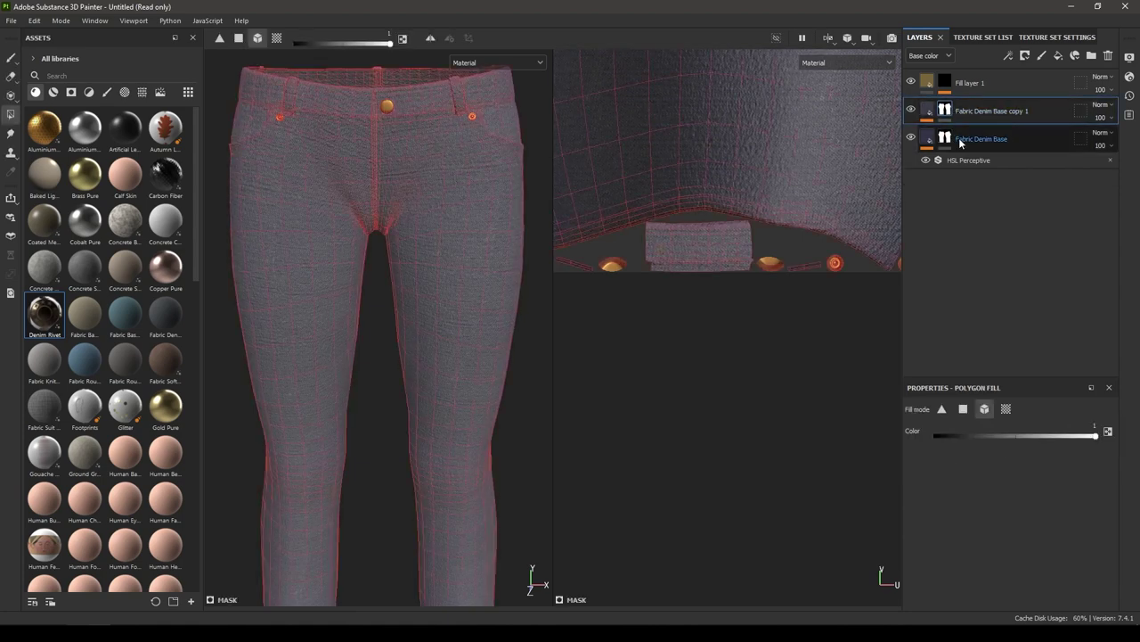
{"action": "right_click", "coordinate": [961, 143]}
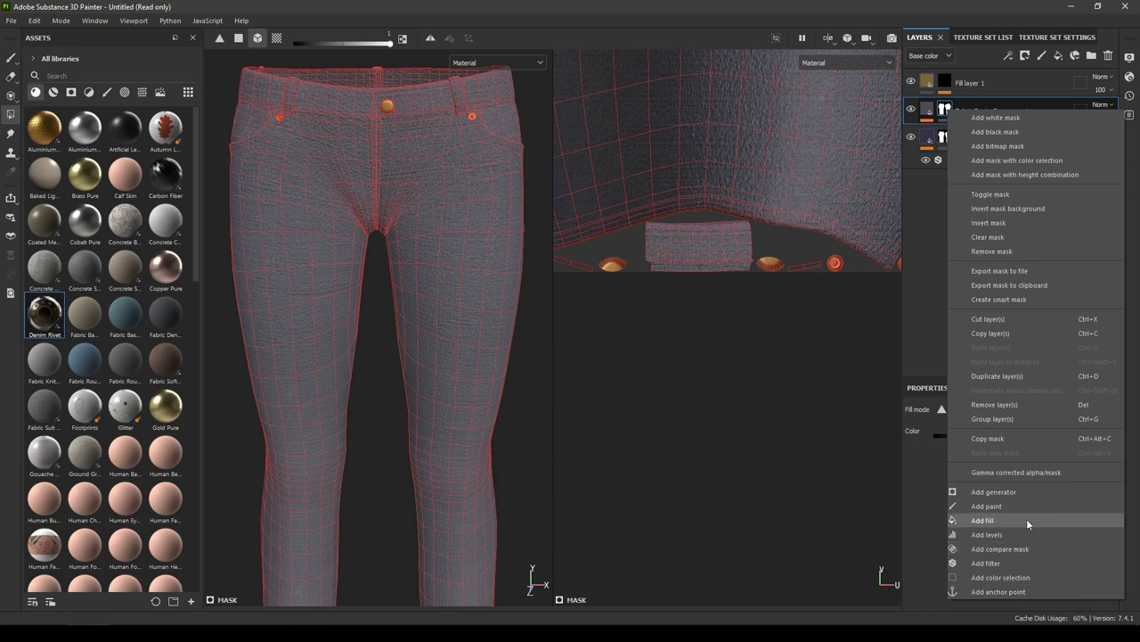
{"action": "left_click", "coordinate": [1019, 493]}
{"action": "left_click", "coordinate": [1001, 437]}
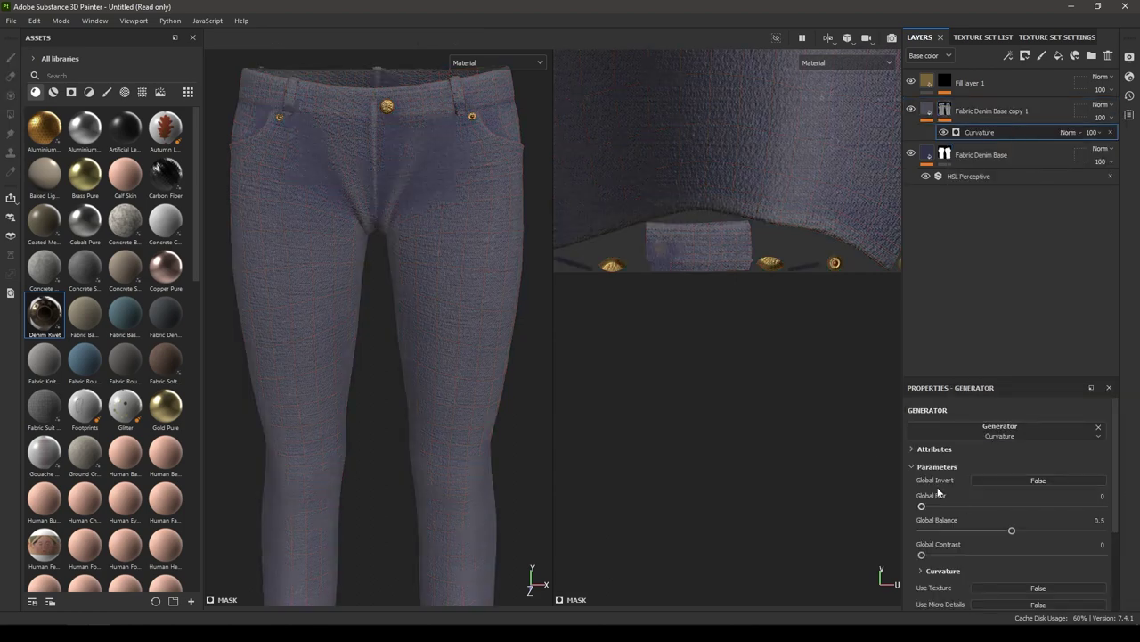
Set the Curvature generator's Global Balance to 0.26 and Global Blur to 1.58
{"action": "left_click_drag", "start_coordinate": [488, 396], "coordinate": [436, 366], "text": "alt"}
{"action": "right_click_drag", "start_coordinate": [405, 355], "coordinate": [397, 379], "text": "alt"}
{"action": "right_click_drag", "start_coordinate": [374, 240], "coordinate": [448, 399], "text": "alt"}
{"action": "left_click_drag", "start_coordinate": [449, 399], "coordinate": [435, 282], "text": "alt"}
{"action": "right_click_drag", "start_coordinate": [435, 281], "coordinate": [417, 281], "text": "alt"}
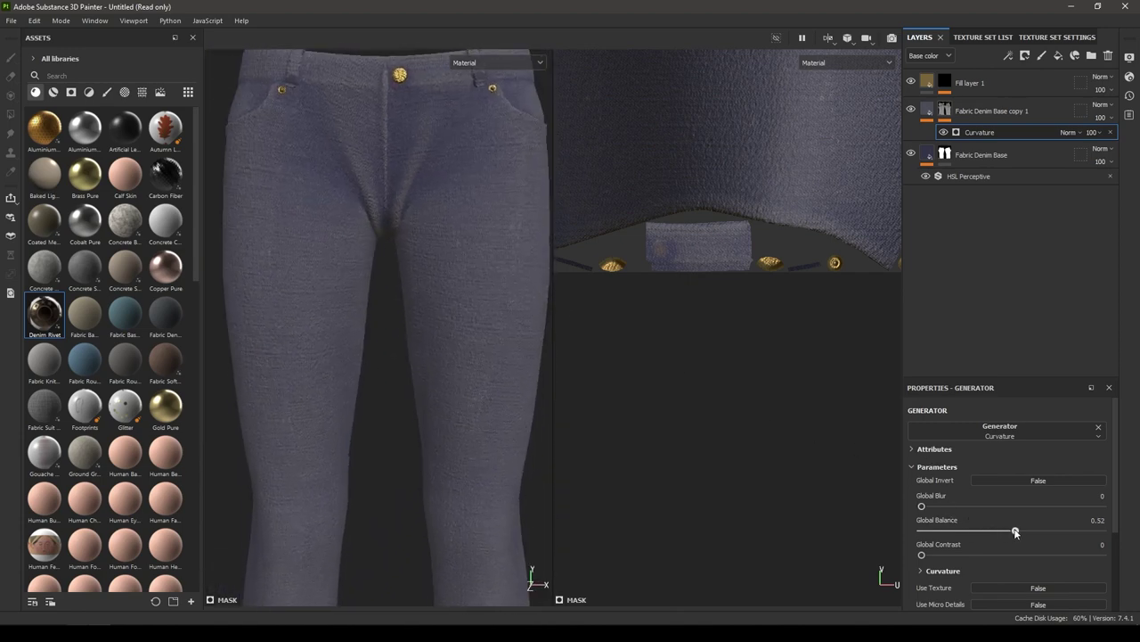
{"action": "left_click_drag", "start_coordinate": [974, 535], "coordinate": [939, 507]}
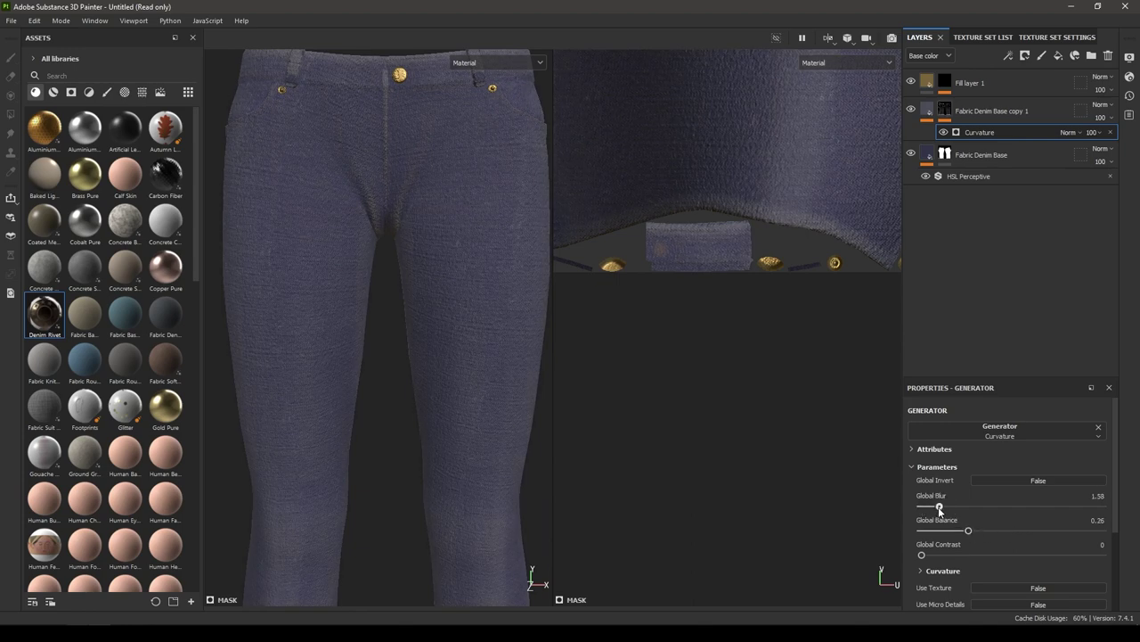
Reduce the opacity of the Fabric Denim Base copy layer to 64
{"action": "left_click_drag", "start_coordinate": [539, 441], "coordinate": [406, 392], "text": "alt"}
{"action": "left_click", "coordinate": [1100, 133]}
{"action": "mouse_move", "coordinate": [1130, 156]}
{"action": "left_mouse_down"}
{"action": "mouse_move", "coordinate": [1111, 157]}
{"action": "mouse_move", "coordinate": [1121, 141]}
{"action": "left_mouse_up"}
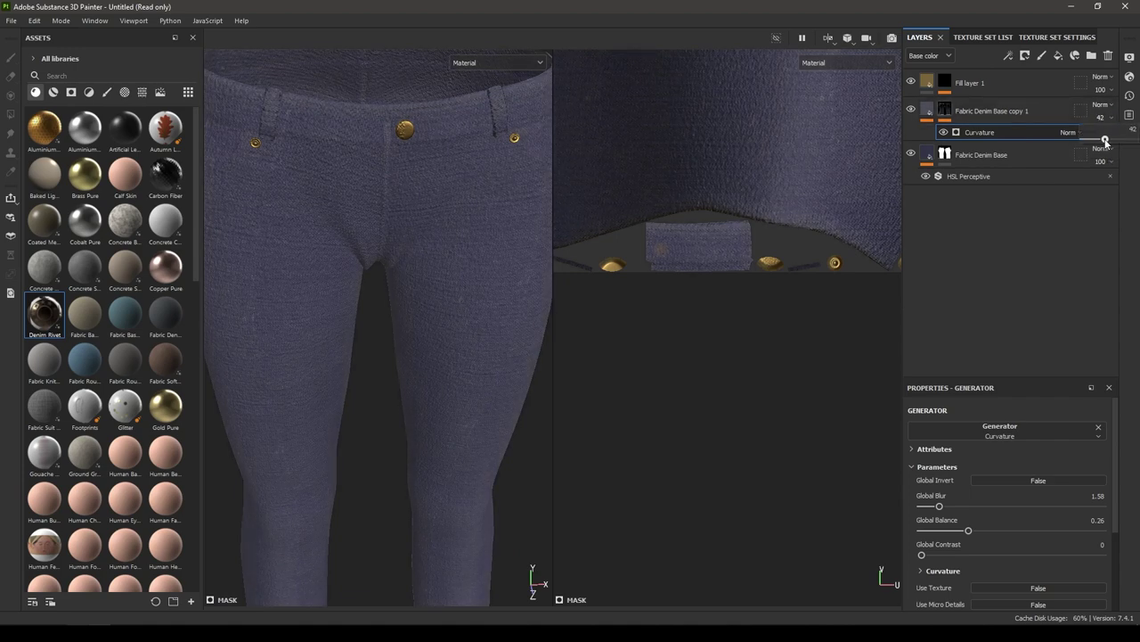
{"action": "left_click_drag", "start_coordinate": [259, 378], "coordinate": [333, 347], "text": "alt"}
{"action": "middle_click_drag", "start_coordinate": [333, 348], "coordinate": [364, 260], "text": "alt"}
{"action": "left_click_drag", "start_coordinate": [374, 335], "coordinate": [401, 346], "text": "alt"}
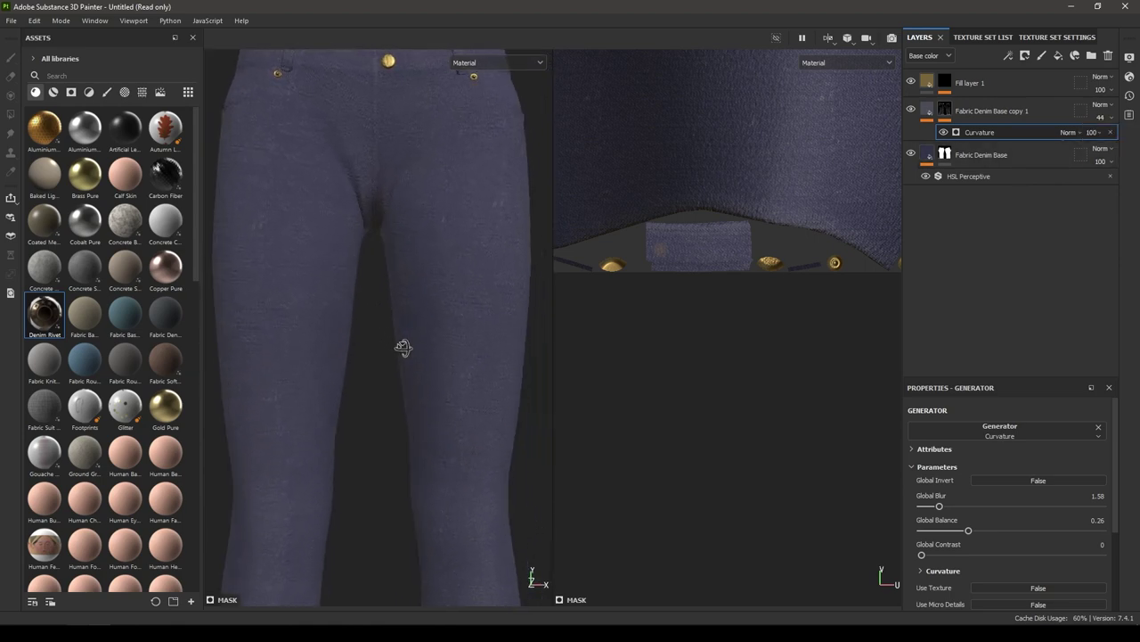
{"action": "left_click_drag", "start_coordinate": [1094, 129], "coordinate": [1113, 141]}
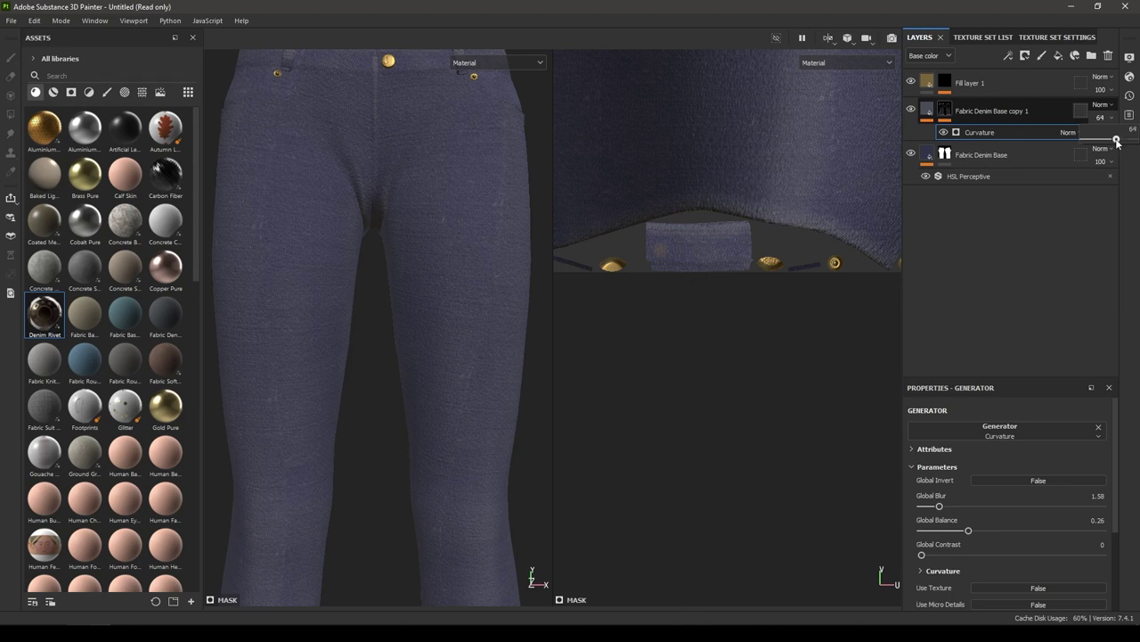
Add a paint effect above the Curvature generator in the denim copy's mask and activate the Paint brush
{"action": "left_click_drag", "start_coordinate": [224, 325], "coordinate": [248, 346], "text": "alt"}
{"action": "middle_click_drag", "start_coordinate": [323, 234], "coordinate": [333, 355], "text": "alt"}
{"action": "right_click_drag", "start_coordinate": [334, 355], "coordinate": [387, 463], "text": "alt"}
{"action": "right_click", "coordinate": [1029, 130]}
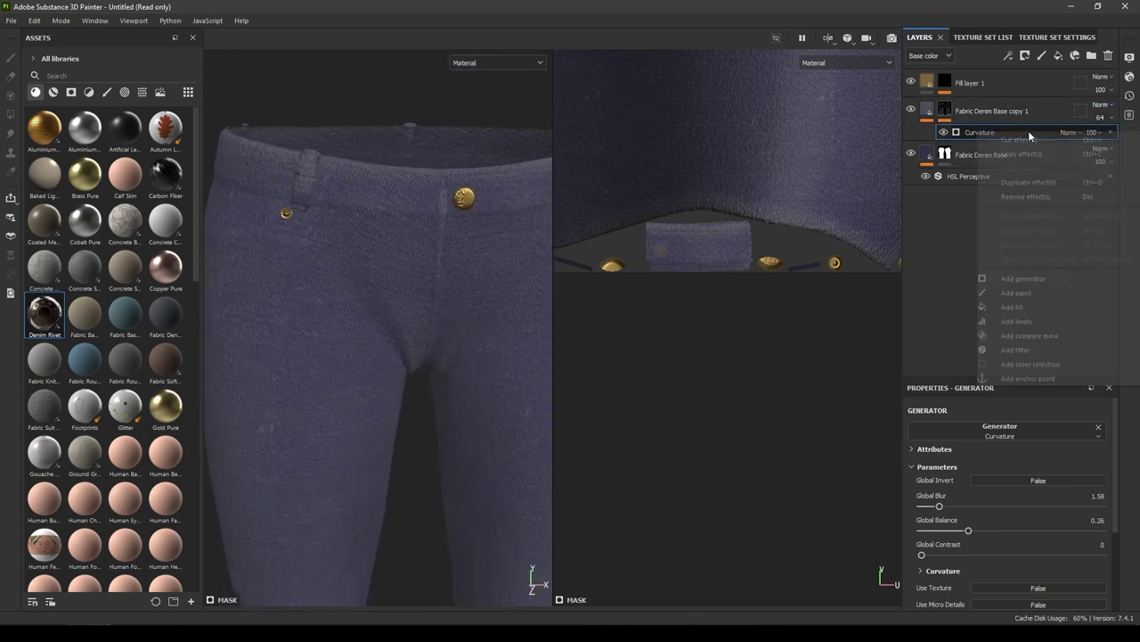
{"action": "left_click", "coordinate": [1016, 292]}
{"action": "key", "text": "4"}
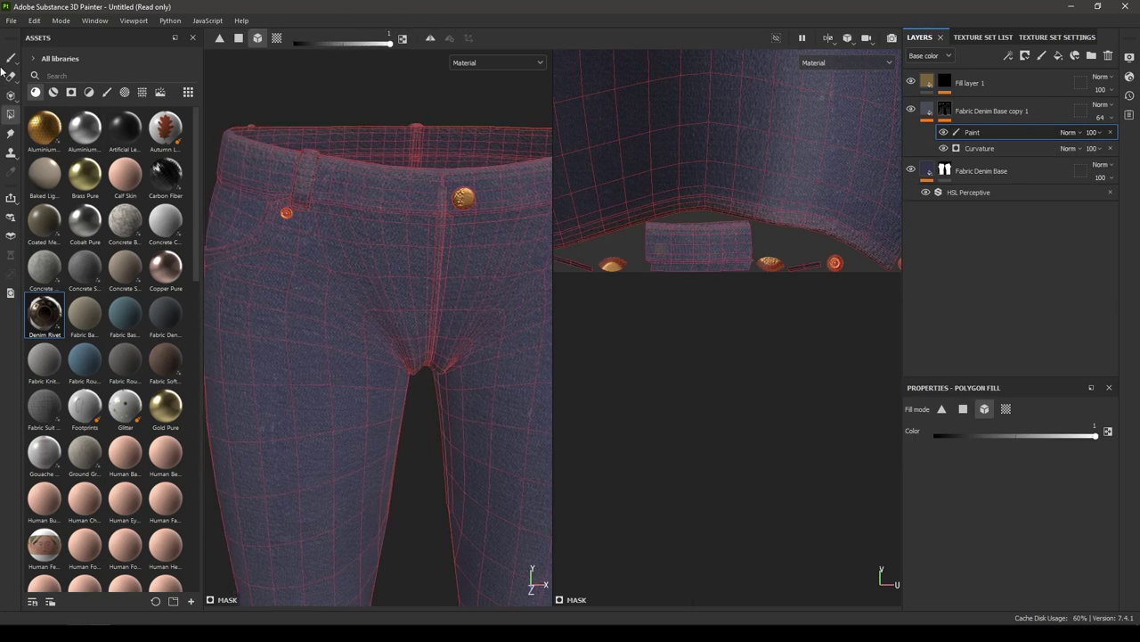
{"action": "left_click", "coordinate": [11, 58]}
Examine the worn denim edges along the waistband, belt loops and rivets from the front and side
{"action": "middle_click_drag", "start_coordinate": [385, 290], "coordinate": [400, 331], "text": "alt"}
{"action": "left_click_drag", "start_coordinate": [400, 330], "coordinate": [390, 361], "text": "alt"}
{"action": "right_click_drag", "start_coordinate": [356, 347], "coordinate": [370, 408], "text": "alt"}
{"action": "middle_click_drag", "start_coordinate": [405, 366], "coordinate": [397, 319], "text": "alt"}
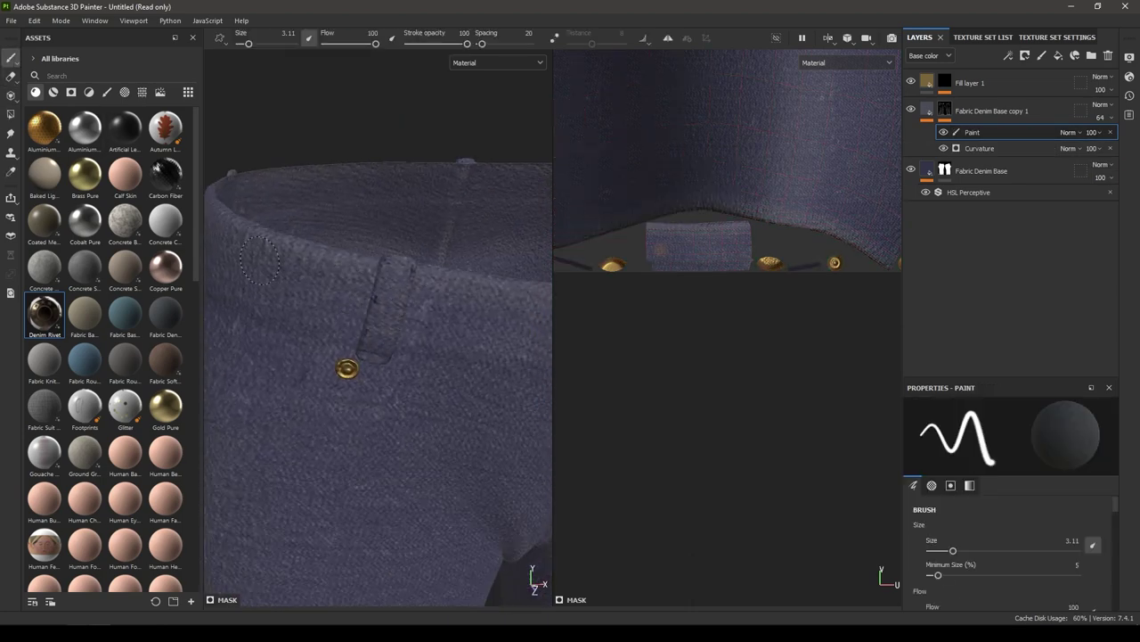
{"action": "left_click_drag", "start_coordinate": [298, 312], "coordinate": [343, 310], "text": "alt"}
{"action": "right_click_drag", "start_coordinate": [343, 310], "coordinate": [325, 267], "text": "alt"}
{"action": "middle_click_drag", "start_coordinate": [517, 316], "coordinate": [196, 181], "text": "alt"}
{"action": "middle_click_drag", "start_coordinate": [333, 229], "coordinate": [458, 280], "text": "alt"}
{"action": "middle_click_drag", "start_coordinate": [218, 274], "coordinate": [424, 314], "text": "alt"}
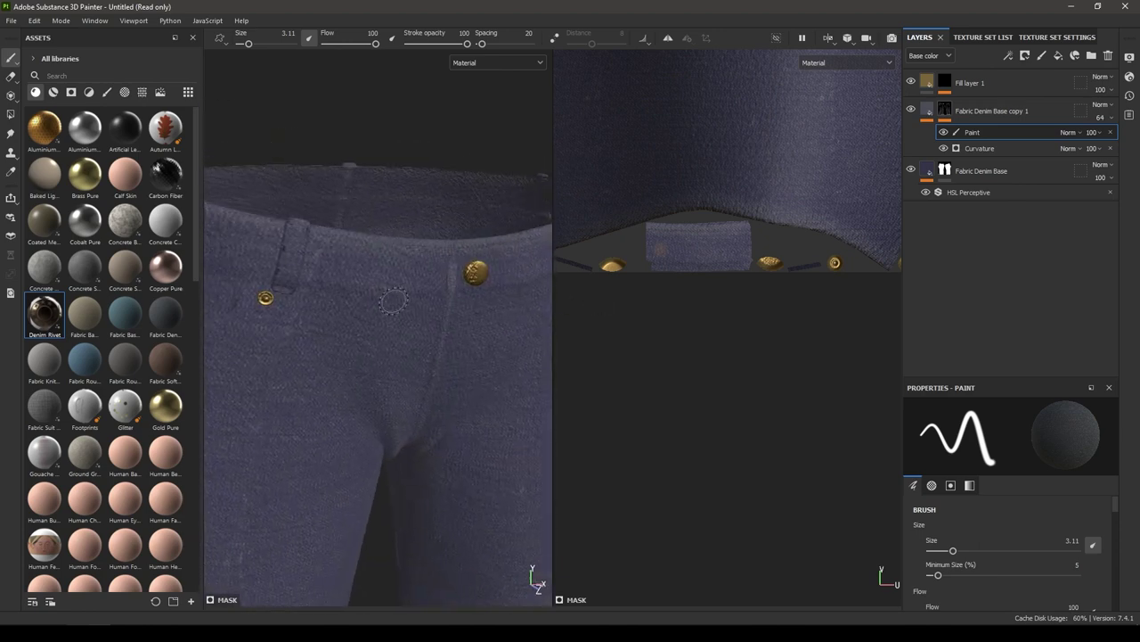
{"action": "mouse_move", "coordinate": [439, 277]}
{"action": "left_mouse_down", "text": "alt"}
{"action": "mouse_move", "coordinate": [517, 286]}
{"action": "mouse_move", "coordinate": [436, 296]}
{"action": "mouse_move", "coordinate": [369, 271]}
{"action": "left_mouse_up", "text": "alt"}
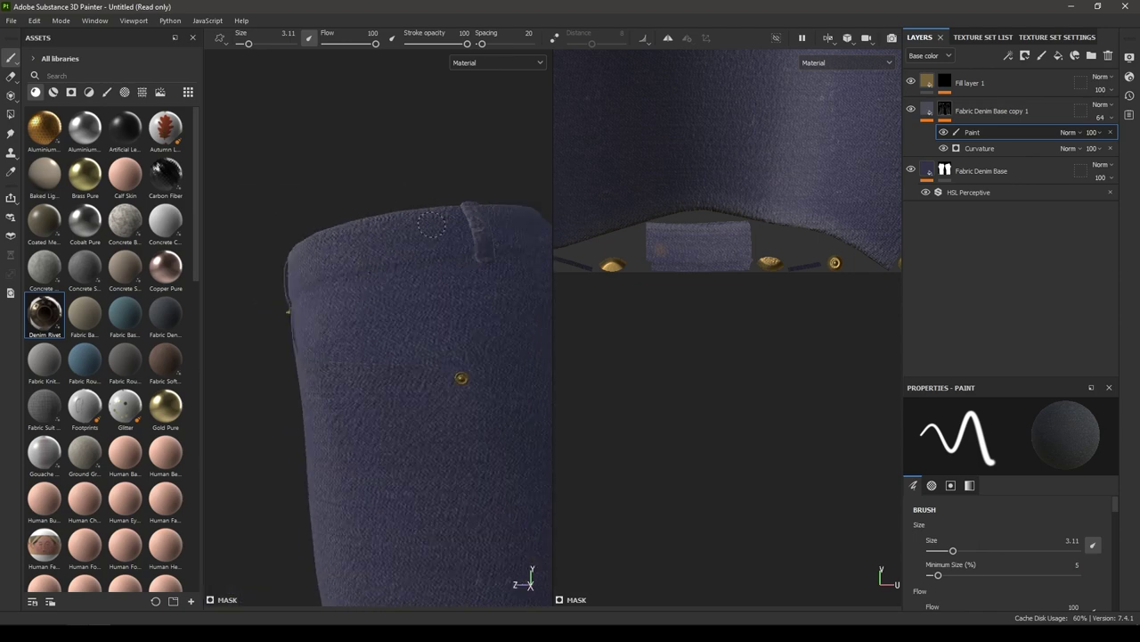
Set the blending mode of the Paint effect in the denim copy's mask to Linear dodge (Add)
{"action": "left_click_drag", "start_coordinate": [425, 246], "coordinate": [160, 269], "text": "alt"}
{"action": "left_click_drag", "start_coordinate": [481, 290], "coordinate": [356, 294], "text": "alt"}
{"action": "right_click_drag", "start_coordinate": [356, 285], "coordinate": [346, 303], "text": "alt"}
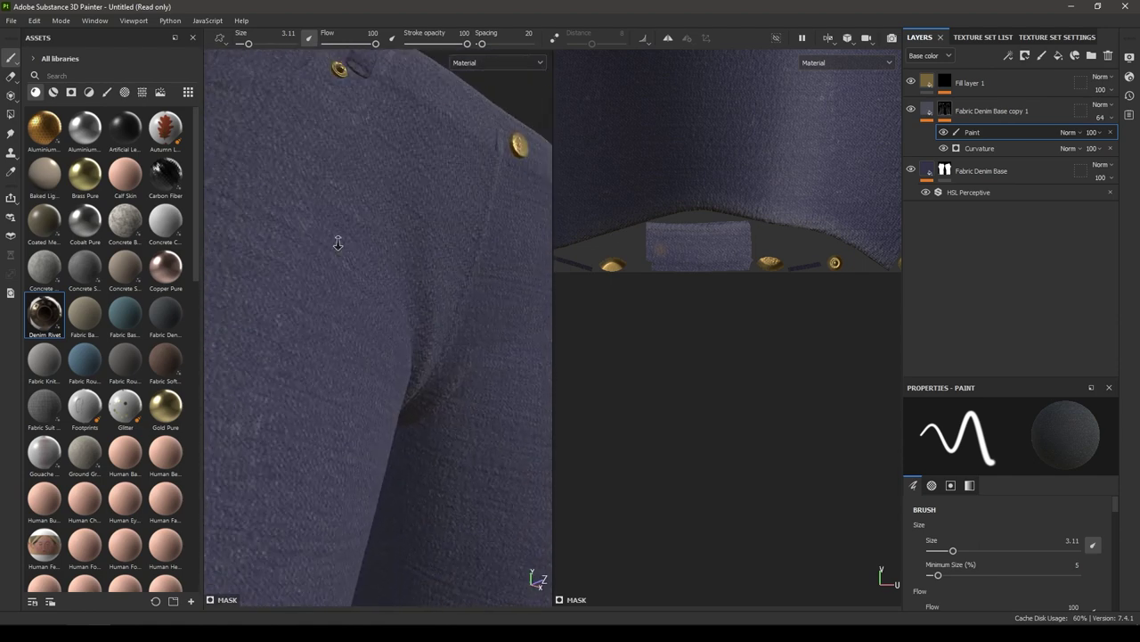
{"action": "right_click_drag", "start_coordinate": [346, 303], "coordinate": [343, 319], "text": "alt"}
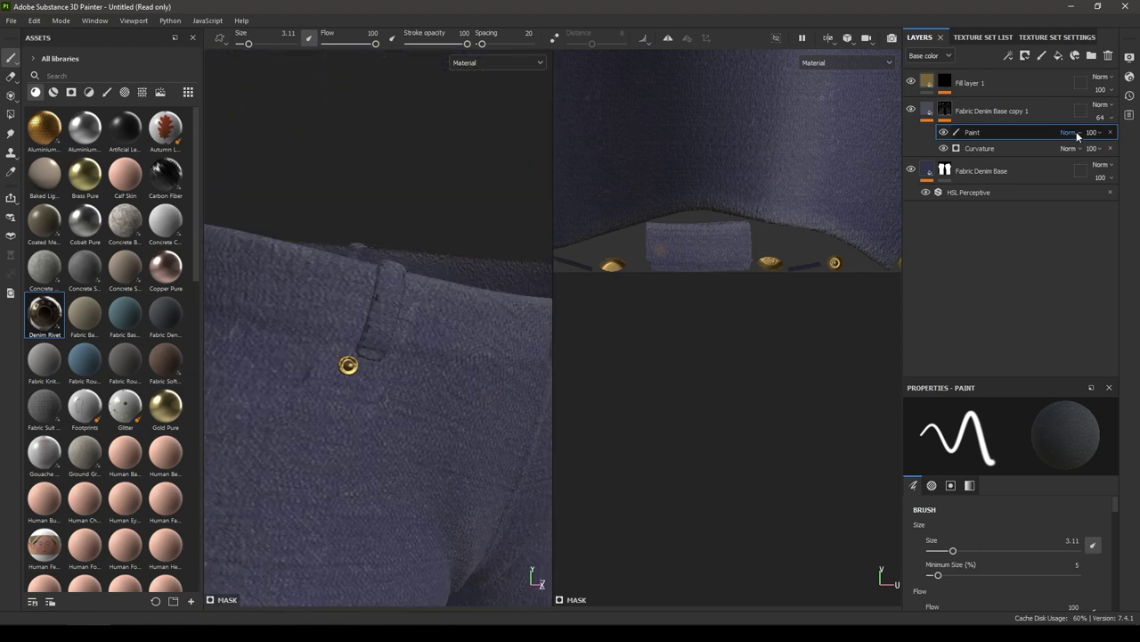
{"action": "left_click", "coordinate": [1078, 136]}
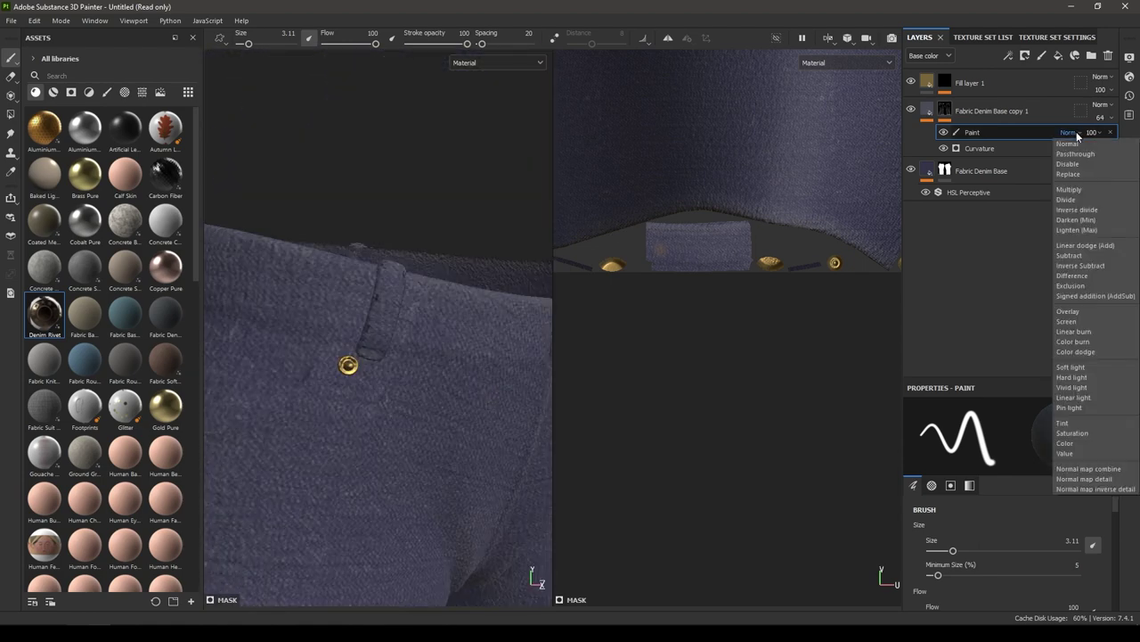
{"action": "left_click", "coordinate": [1069, 247]}
{"action": "left_click_drag", "start_coordinate": [437, 294], "coordinate": [301, 275], "text": "alt"}
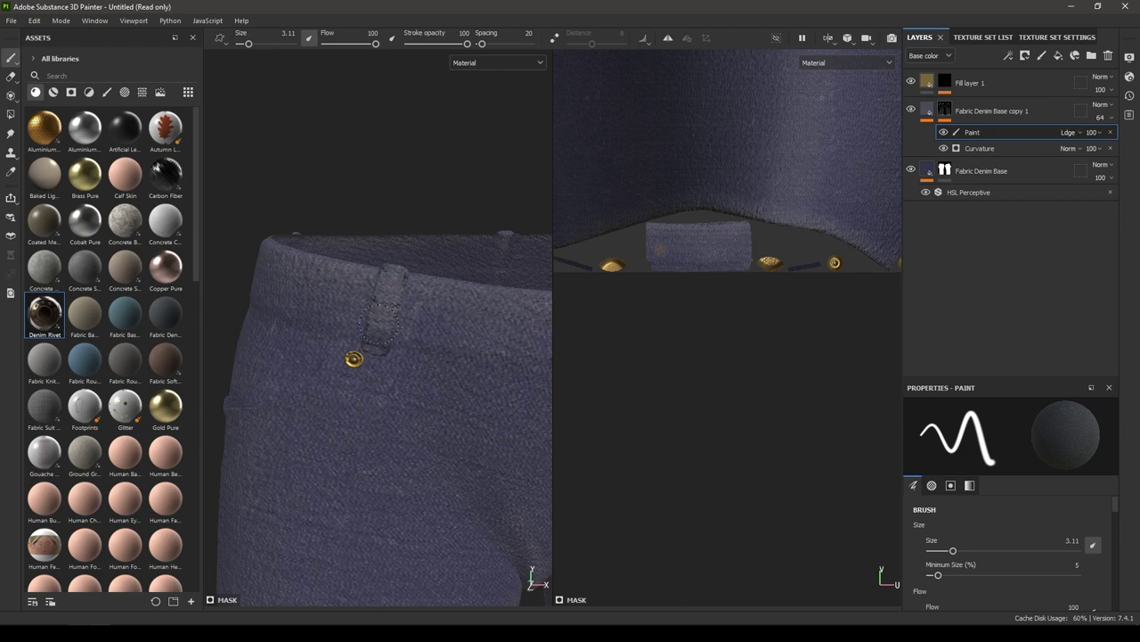
{"action": "mouse_move", "coordinate": [379, 330]}
{"action": "left_mouse_down", "text": "alt"}
{"action": "mouse_move", "coordinate": [407, 349]}
{"action": "mouse_move", "coordinate": [438, 262]}
{"action": "left_mouse_up", "text": "alt"}
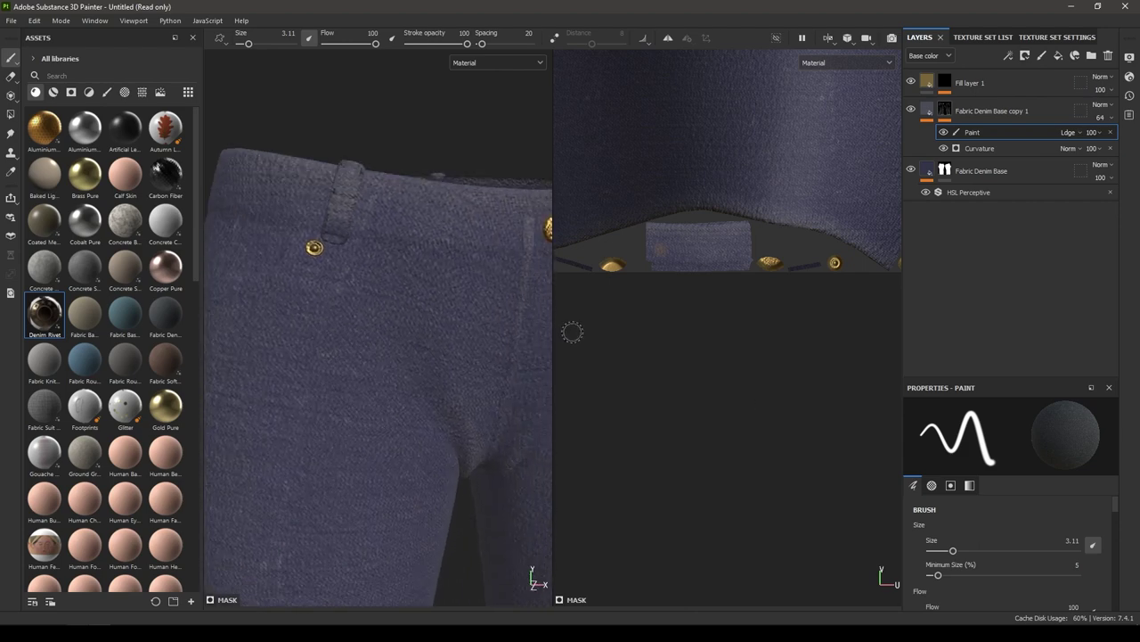
Enlarge the Properties area so that more of the paint brush settings fit on screen
{"action": "scroll", "coordinate": [1029, 530], "scroll_direction": "down", "scroll_amount": 3}
{"action": "scroll", "coordinate": [1029, 531], "scroll_direction": "up", "scroll_amount": 5}
{"action": "left_click_drag", "start_coordinate": [1000, 377], "coordinate": [1004, 204]}
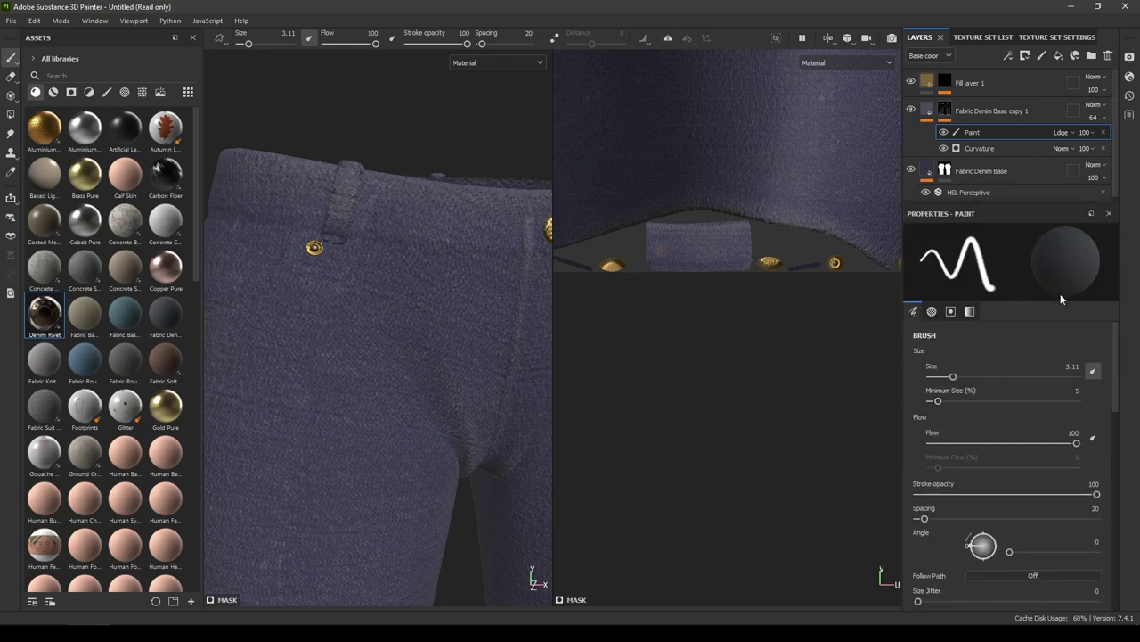
Examine the denim wear around the crotch and over both legs, close up and with the whole pants in view
{"action": "left_click_drag", "start_coordinate": [404, 349], "coordinate": [384, 401], "text": "alt"}
{"action": "middle_click_drag", "start_coordinate": [421, 362], "coordinate": [322, 184], "text": "alt"}
{"action": "left_click_drag", "start_coordinate": [330, 205], "coordinate": [384, 237], "text": "alt"}
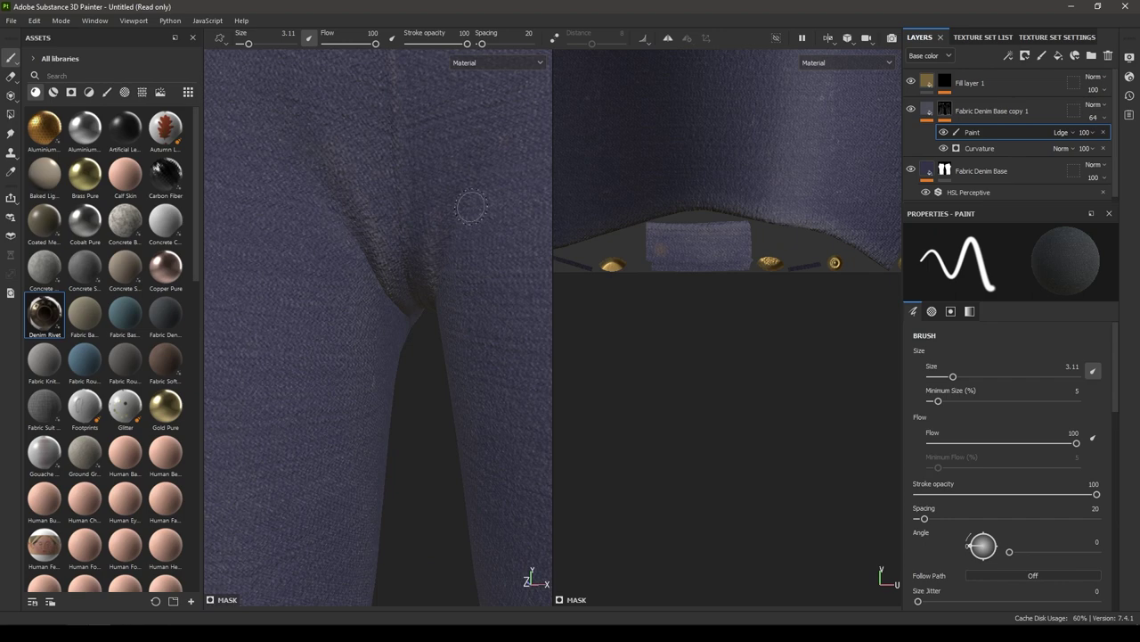
{"action": "left_click_drag", "start_coordinate": [461, 184], "coordinate": [484, 199], "text": "alt"}
{"action": "right_click_drag", "start_coordinate": [484, 199], "coordinate": [365, 183], "text": "alt"}
{"action": "middle_click_drag", "start_coordinate": [440, 232], "coordinate": [444, 98], "text": "alt"}
{"action": "left_click_drag", "start_coordinate": [454, 125], "coordinate": [451, 211], "text": "alt"}
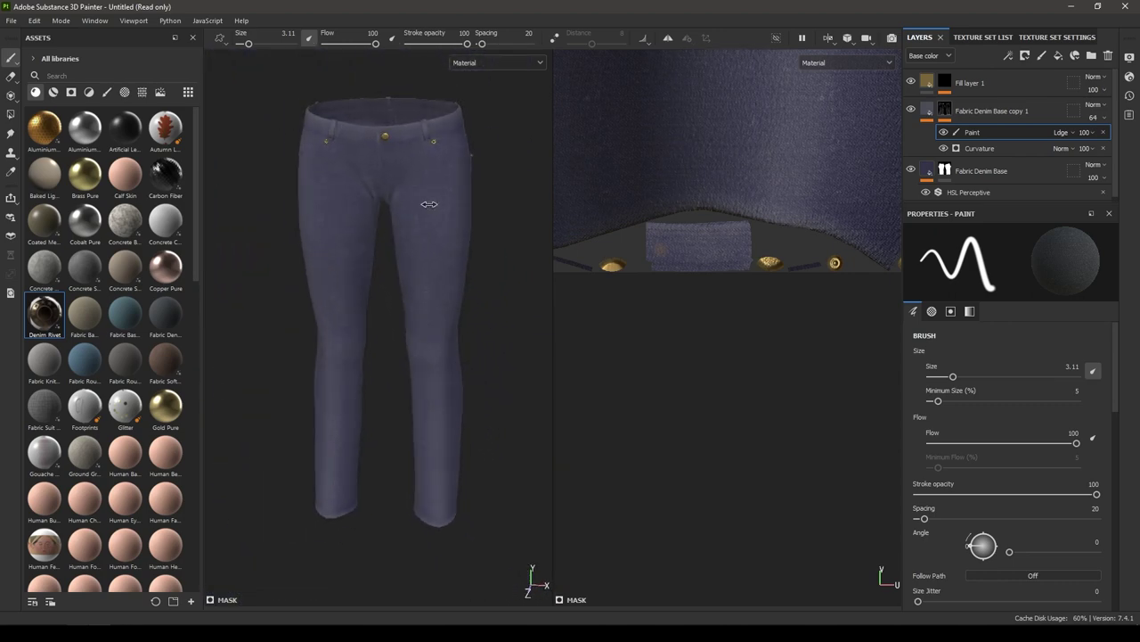
{"action": "mouse_move", "coordinate": [425, 208]}
{"action": "right_mouse_down", "text": "shift"}
{"action": "mouse_move", "coordinate": [406, 217]}
{"action": "mouse_move", "coordinate": [431, 221]}
{"action": "right_mouse_up", "text": "shift"}
{"action": "left_click_drag", "start_coordinate": [430, 221], "coordinate": [369, 224], "text": "alt"}
{"action": "middle_click_drag", "start_coordinate": [368, 224], "coordinate": [354, 196], "text": "alt"}
{"action": "left_click_drag", "start_coordinate": [353, 196], "coordinate": [400, 199], "text": "alt"}
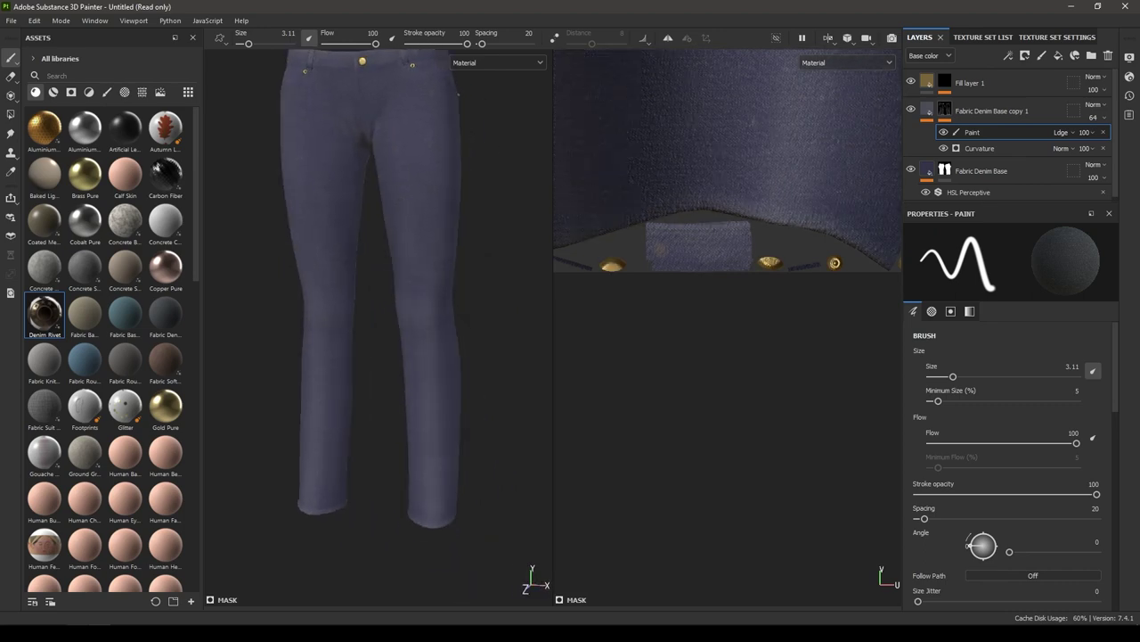
{"action": "right_click_drag", "start_coordinate": [400, 198], "coordinate": [408, 227], "text": "alt"}
{"action": "middle_click_drag", "start_coordinate": [407, 227], "coordinate": [401, 259], "text": "alt"}
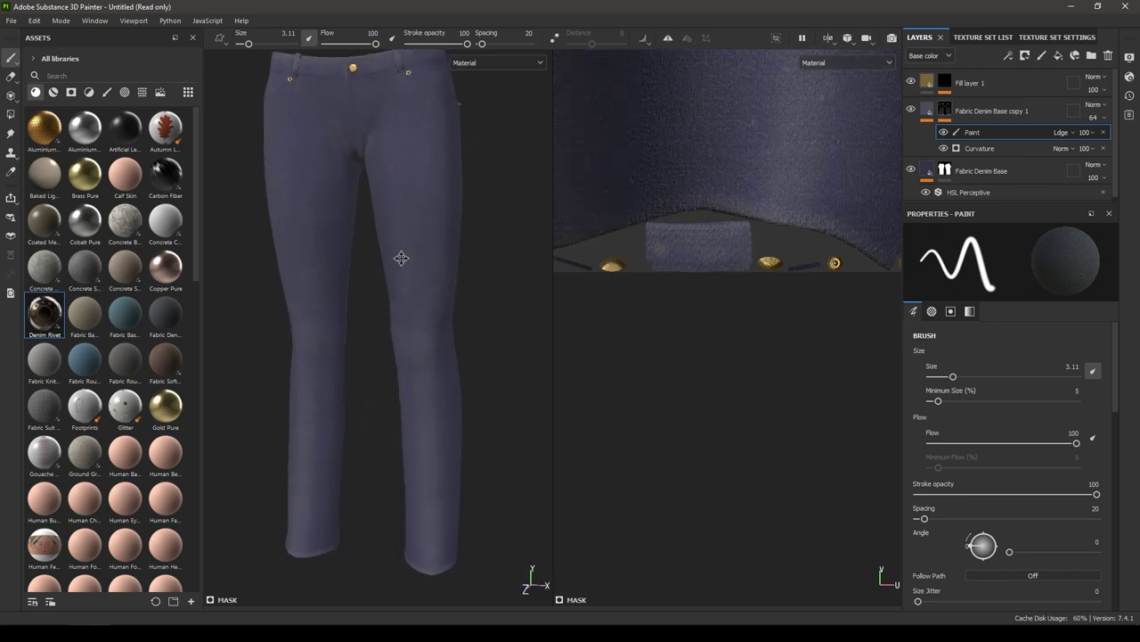
Set the Lightness of the HSL Perceptive filter on Fabric Denim Base copy 1 to 0.528
{"action": "left_click", "coordinate": [928, 108]}
{"action": "left_click", "coordinate": [974, 133]}
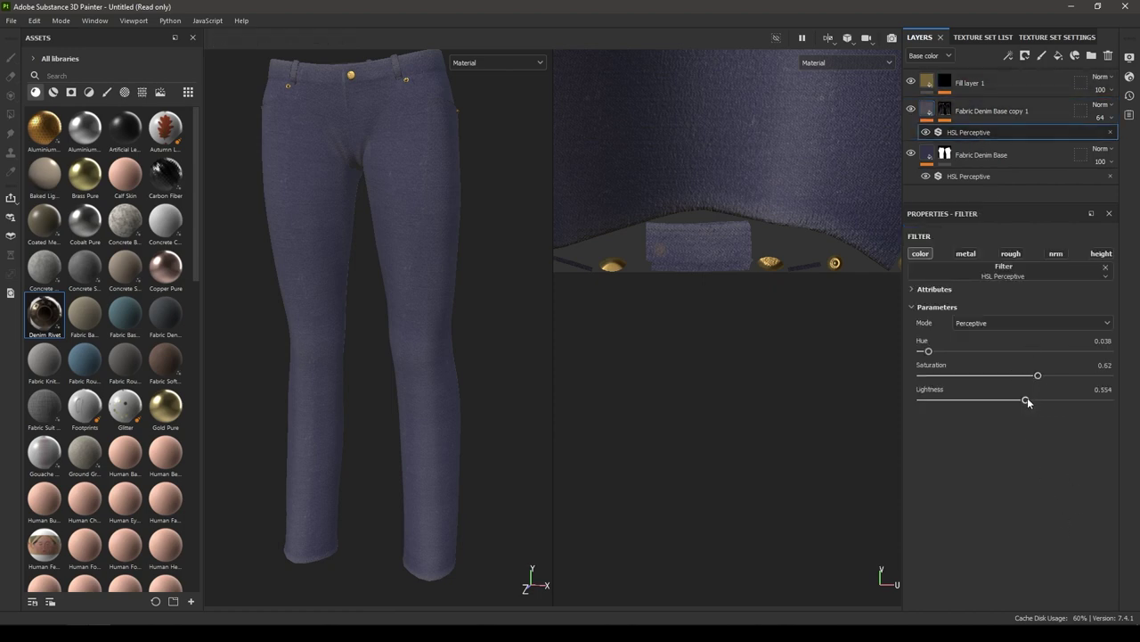
{"action": "left_click_drag", "start_coordinate": [428, 341], "coordinate": [327, 323], "text": "alt"}
{"action": "scroll", "coordinate": [328, 323], "scroll_direction": "up", "scroll_amount": 3}
{"action": "left_click_drag", "start_coordinate": [459, 424], "coordinate": [396, 406], "text": "alt"}
{"action": "right_click_drag", "start_coordinate": [396, 407], "coordinate": [319, 348], "text": "alt"}
{"action": "left_click_drag", "start_coordinate": [318, 349], "coordinate": [408, 262], "text": "alt"}
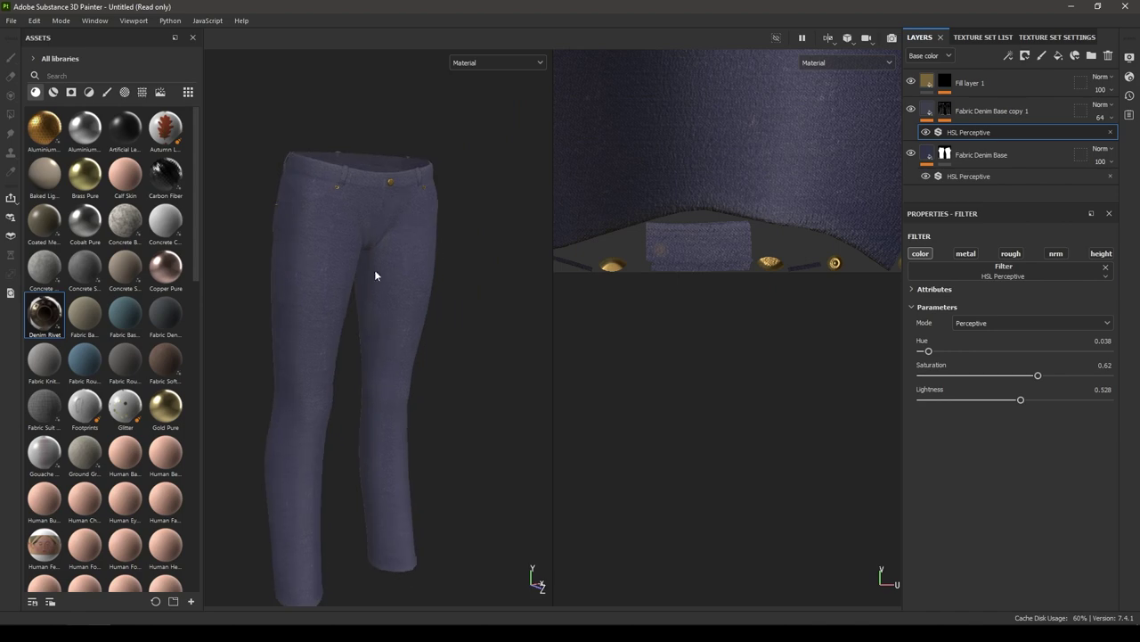
Add a fill layer above the denim copy with roughness 1 and a muted yellow base color, 7F703D
{"action": "right_click_drag", "start_coordinate": [407, 262], "coordinate": [382, 257], "text": "alt"}
{"action": "middle_click_drag", "start_coordinate": [383, 257], "coordinate": [411, 386], "text": "alt"}
{"action": "right_click_drag", "start_coordinate": [411, 385], "coordinate": [421, 412], "text": "alt"}
{"action": "left_click_drag", "start_coordinate": [421, 412], "coordinate": [396, 392], "text": "alt"}
{"action": "left_click_drag", "start_coordinate": [409, 186], "coordinate": [391, 159], "text": "alt"}
{"action": "right_click_drag", "start_coordinate": [390, 162], "coordinate": [485, 294], "text": "alt"}
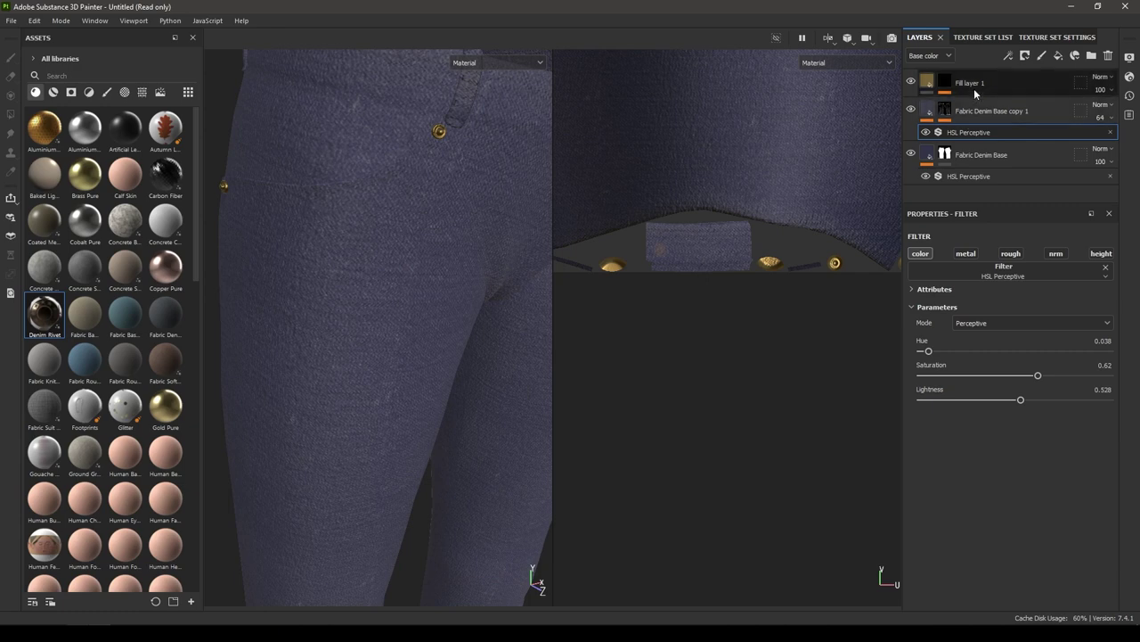
{"action": "left_click", "coordinate": [1059, 56]}
{"action": "scroll", "coordinate": [980, 534], "scroll_direction": "down", "scroll_amount": 2}
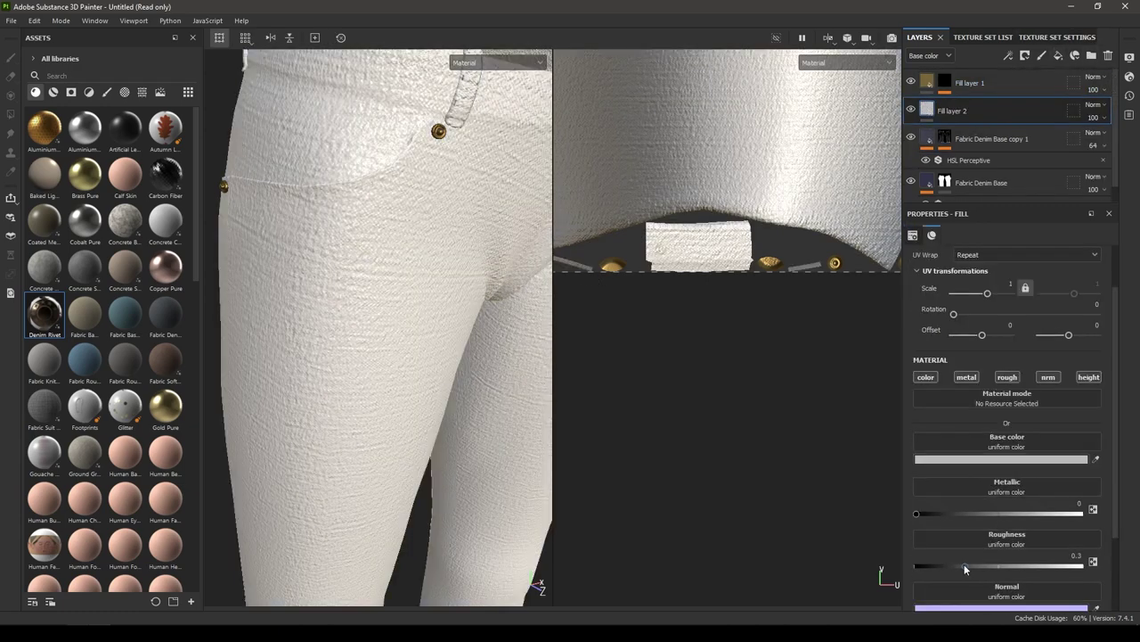
{"action": "left_click", "coordinate": [1011, 460]}
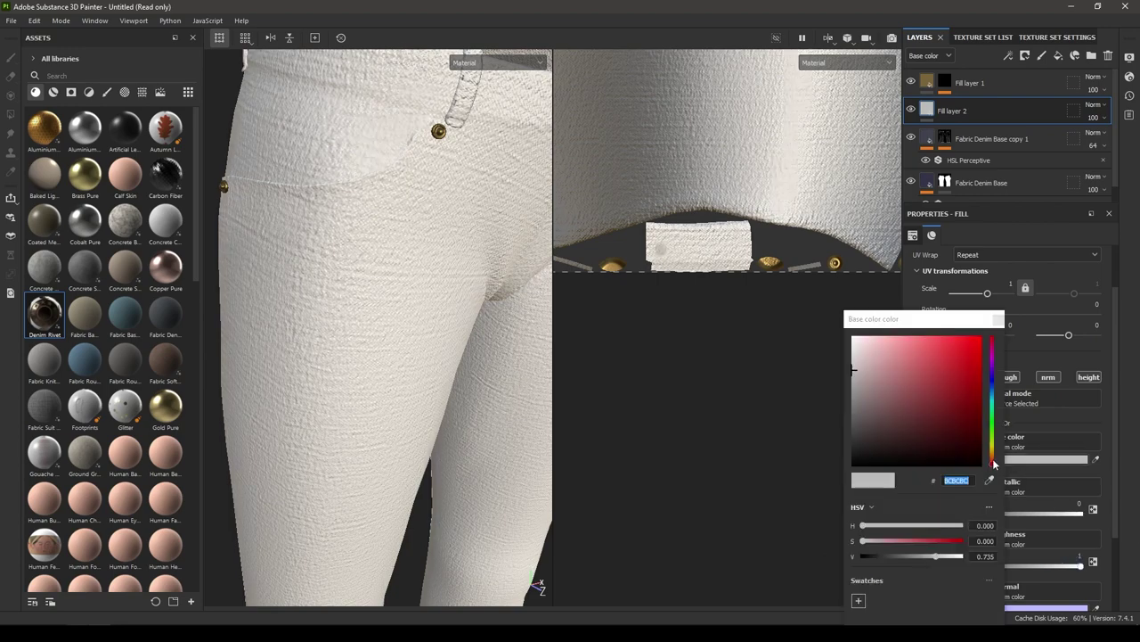
{"action": "left_click_drag", "start_coordinate": [995, 464], "coordinate": [993, 450]}
{"action": "left_click_drag", "start_coordinate": [957, 361], "coordinate": [919, 401]}
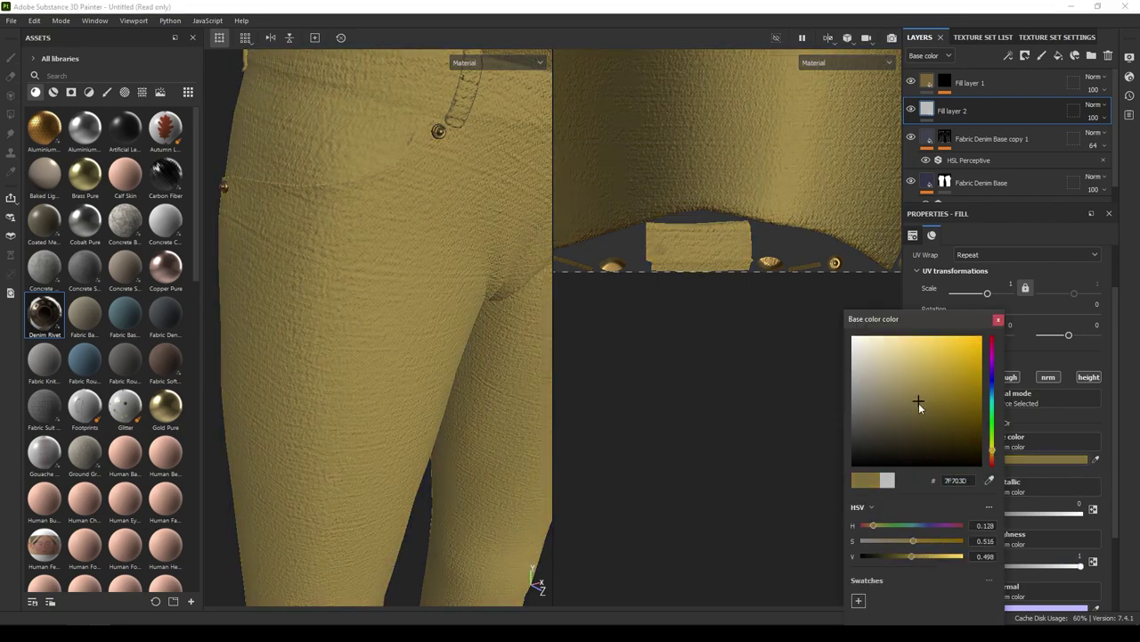
{"action": "left_click", "coordinate": [998, 320]}
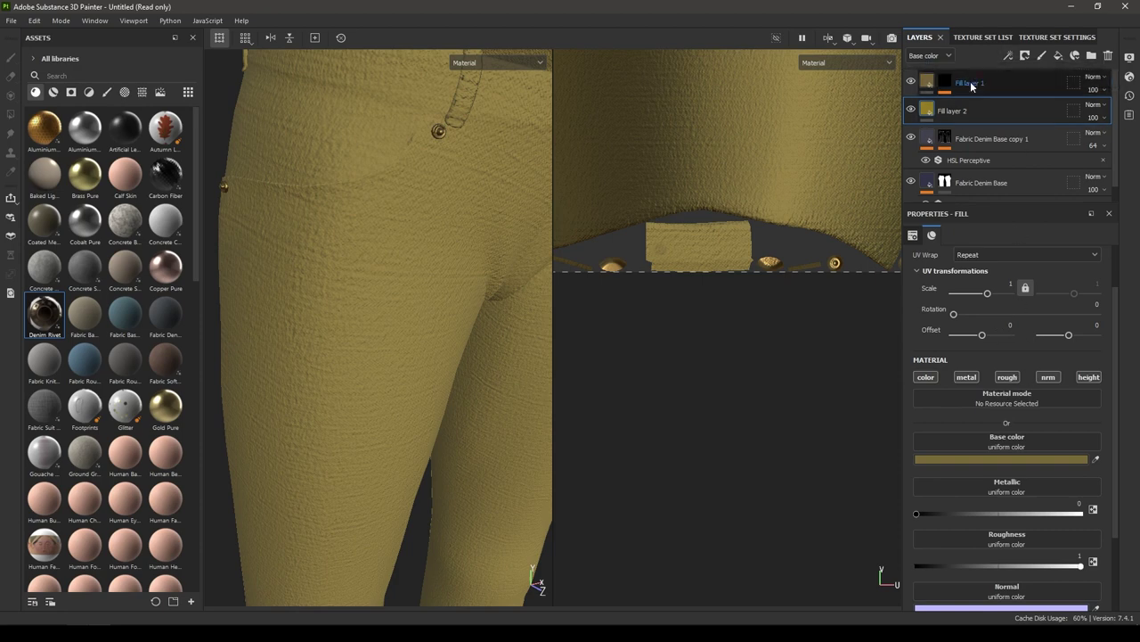
Move Fill layer 2 above Fill layer 1 and give it a black mask with a paint effect
{"action": "left_click_drag", "start_coordinate": [965, 109], "coordinate": [952, 74]}
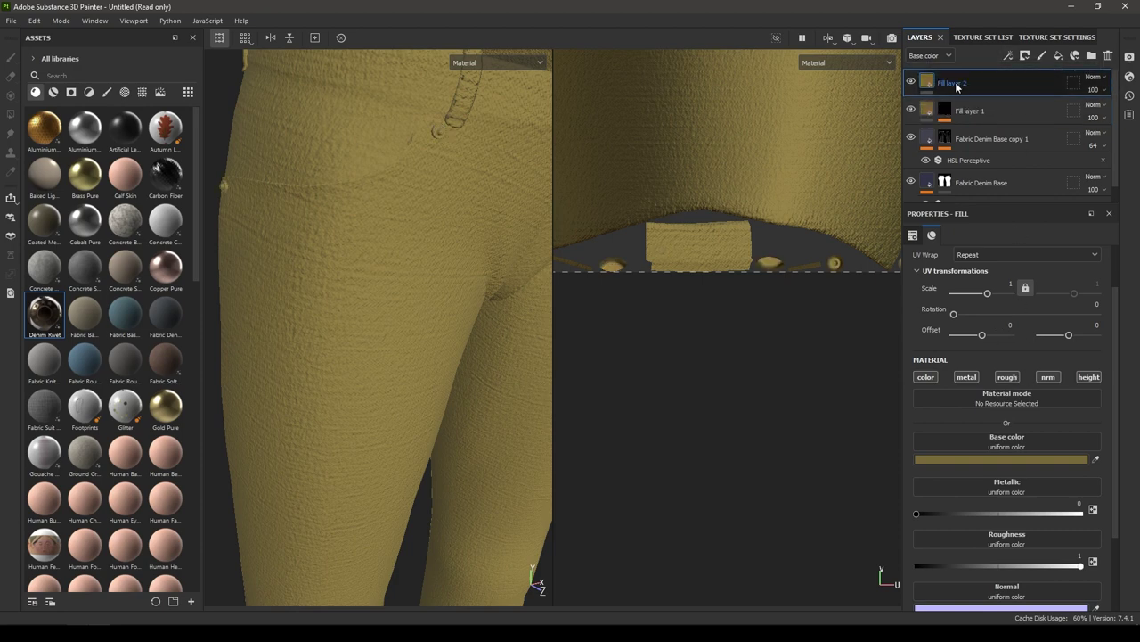
{"action": "right_click", "coordinate": [956, 83]}
{"action": "left_click", "coordinate": [982, 102]}
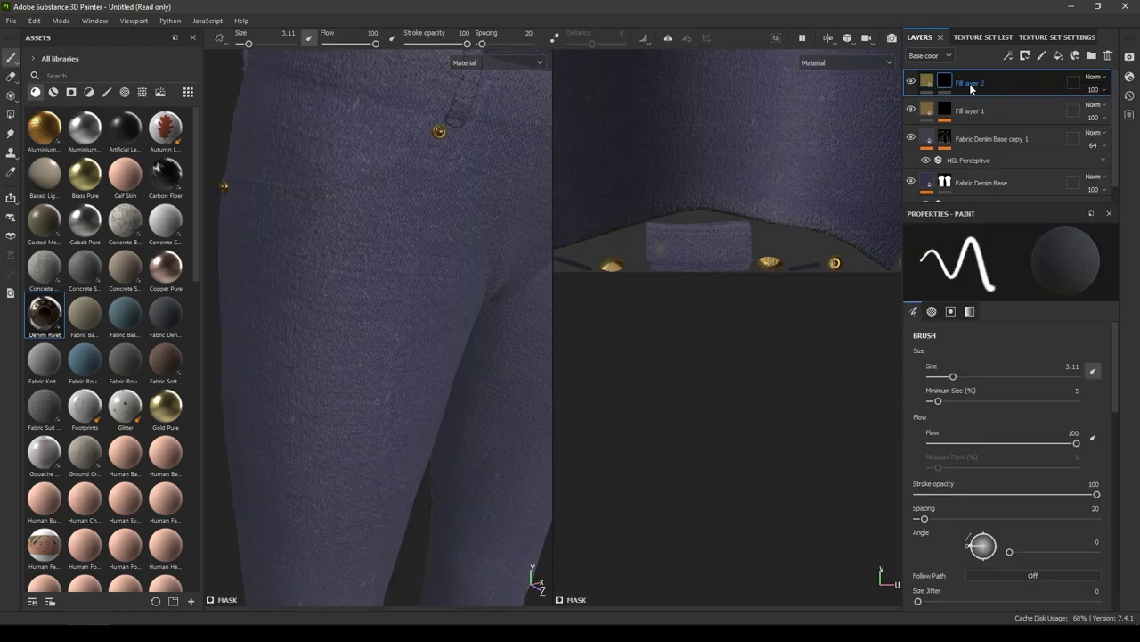
{"action": "right_click", "coordinate": [969, 84]}
{"action": "left_click", "coordinate": [1003, 519]}
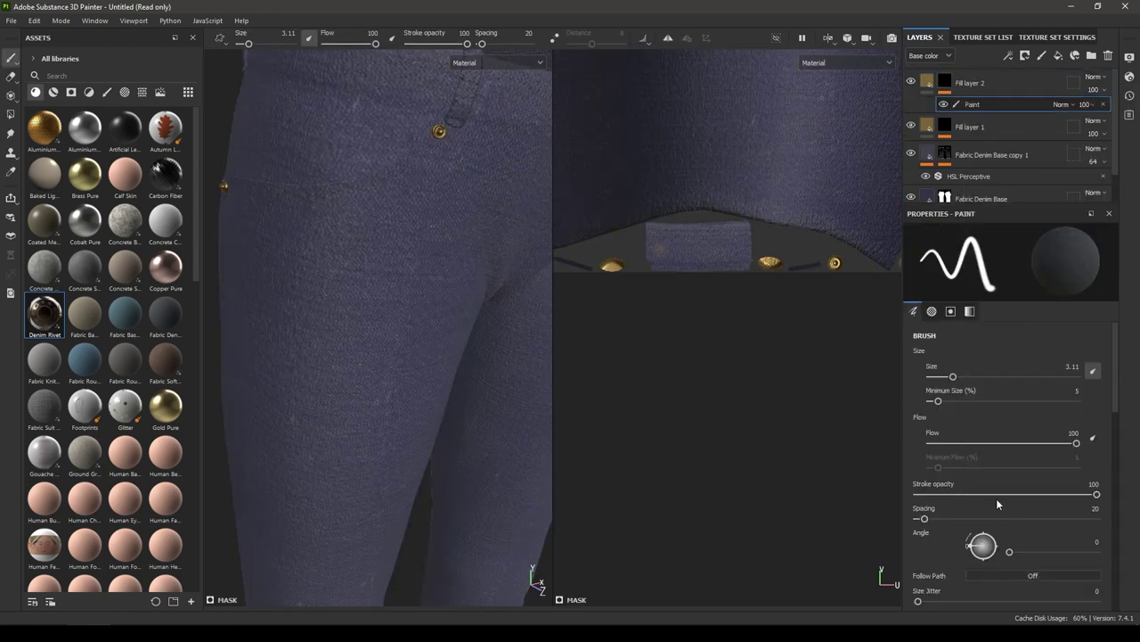
Choose the Stitches Straight brush for painting in Fill layer 2's mask
{"action": "scroll", "coordinate": [1023, 461], "scroll_direction": "down", "scroll_amount": 9}
{"action": "left_click", "coordinate": [107, 91]}
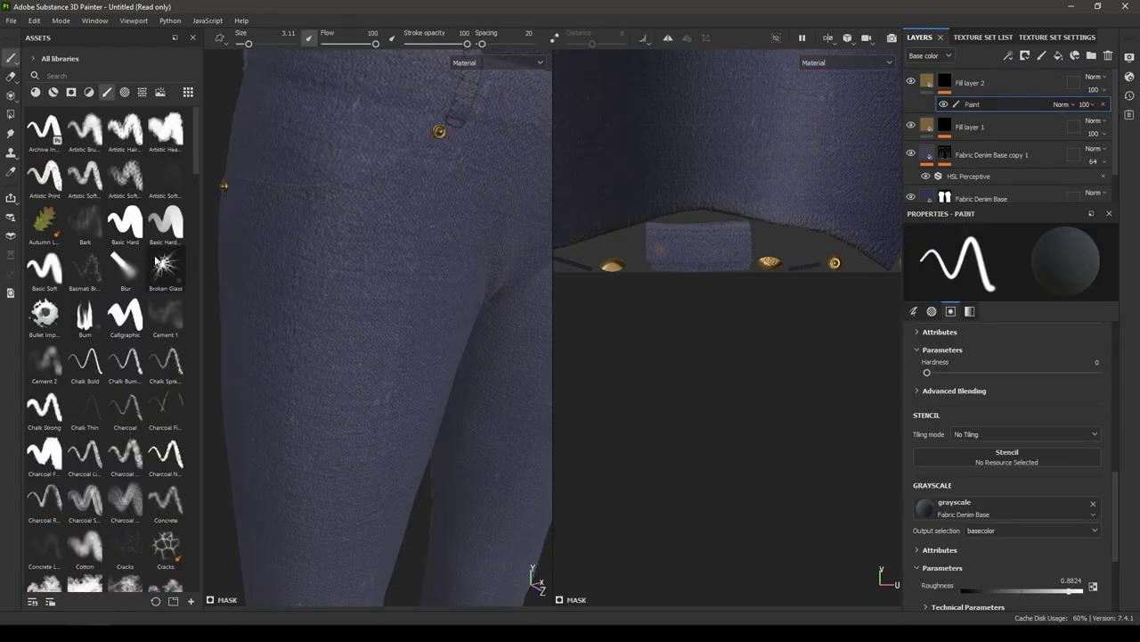
{"action": "scroll", "coordinate": [157, 259], "scroll_direction": "down", "scroll_amount": 15}
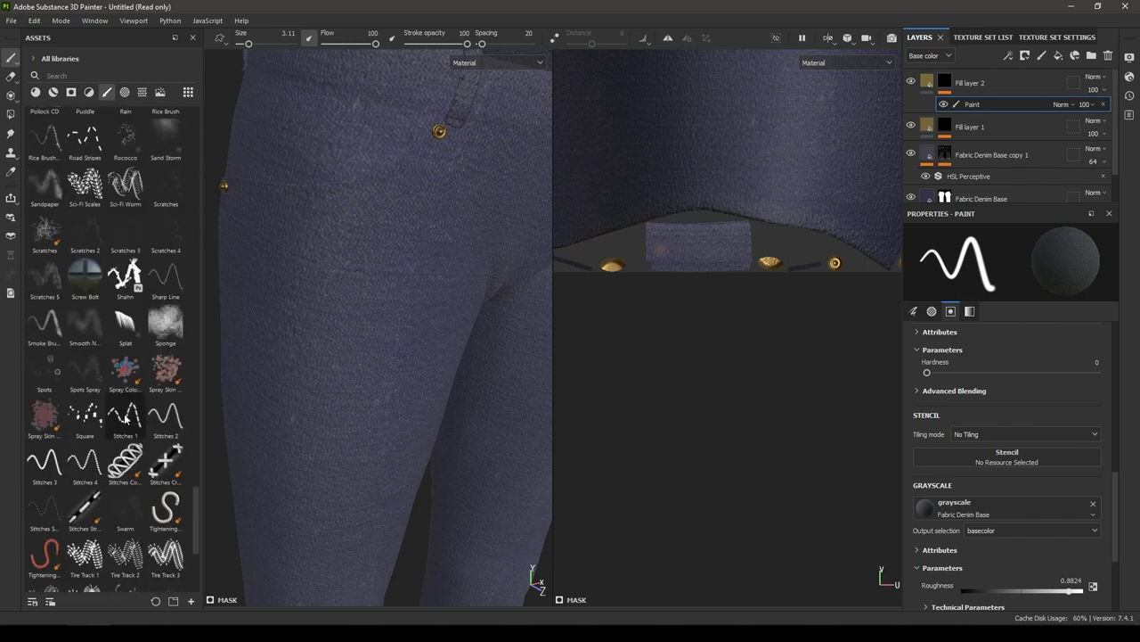
{"action": "mouse_move", "coordinate": [84, 509]}
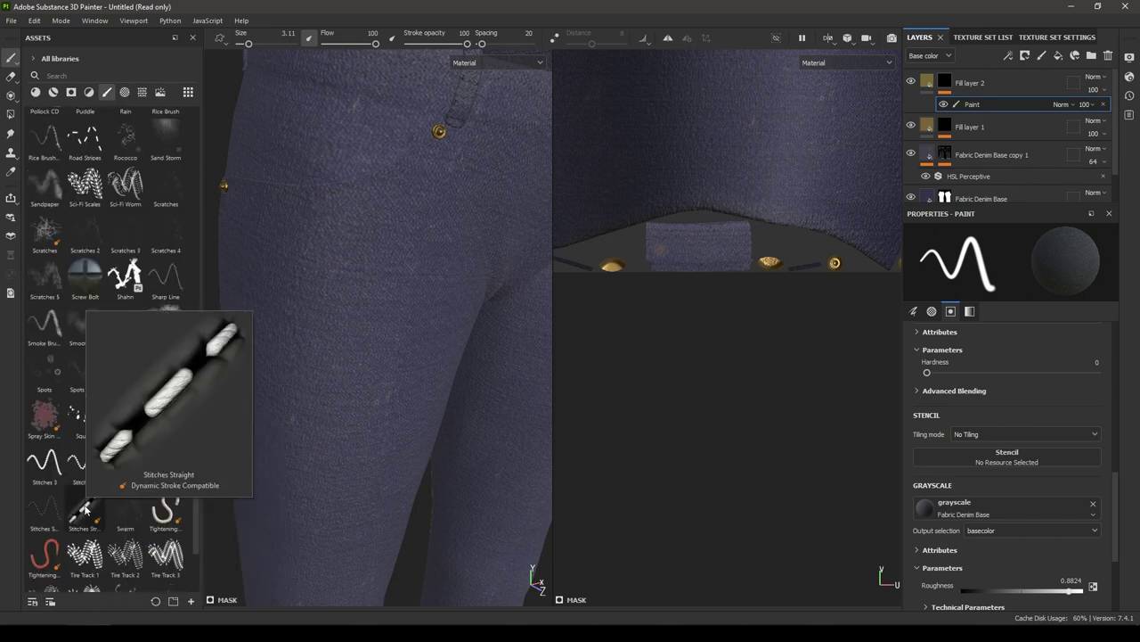
{"action": "left_click", "coordinate": [86, 515]}
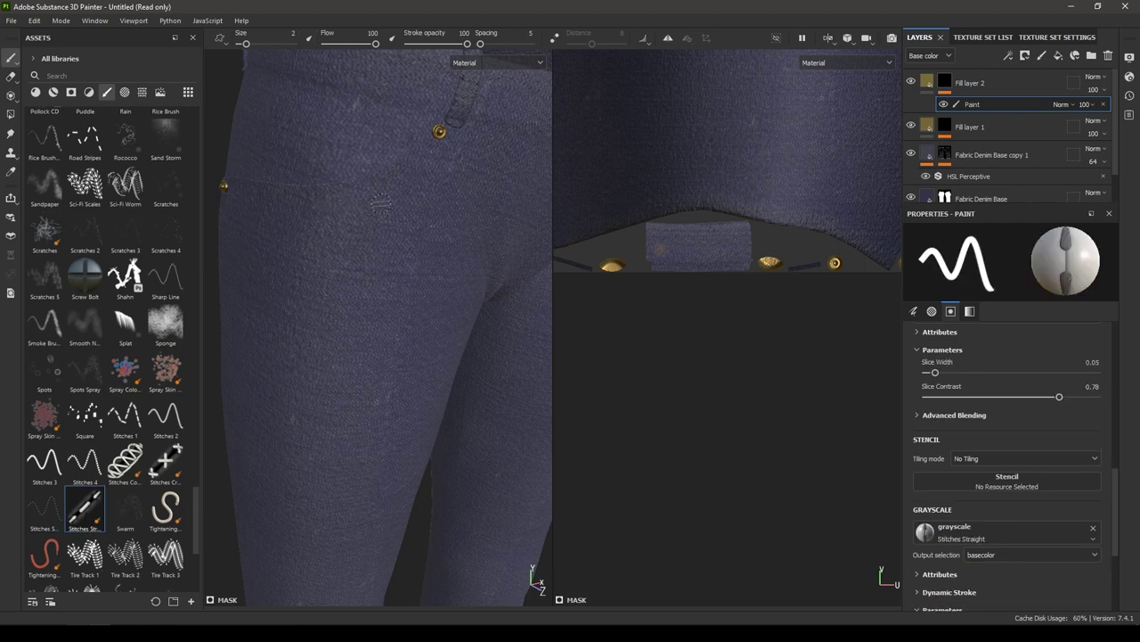
Try to paint a stitch line from the front rivet along the curved pocket seam
{"action": "scroll", "coordinate": [346, 172], "scroll_direction": "up", "scroll_amount": 2}
{"action": "middle_click_drag", "start_coordinate": [337, 285], "coordinate": [320, 353], "text": "alt"}
{"action": "scroll", "coordinate": [392, 254], "scroll_direction": "up", "scroll_amount": 1}
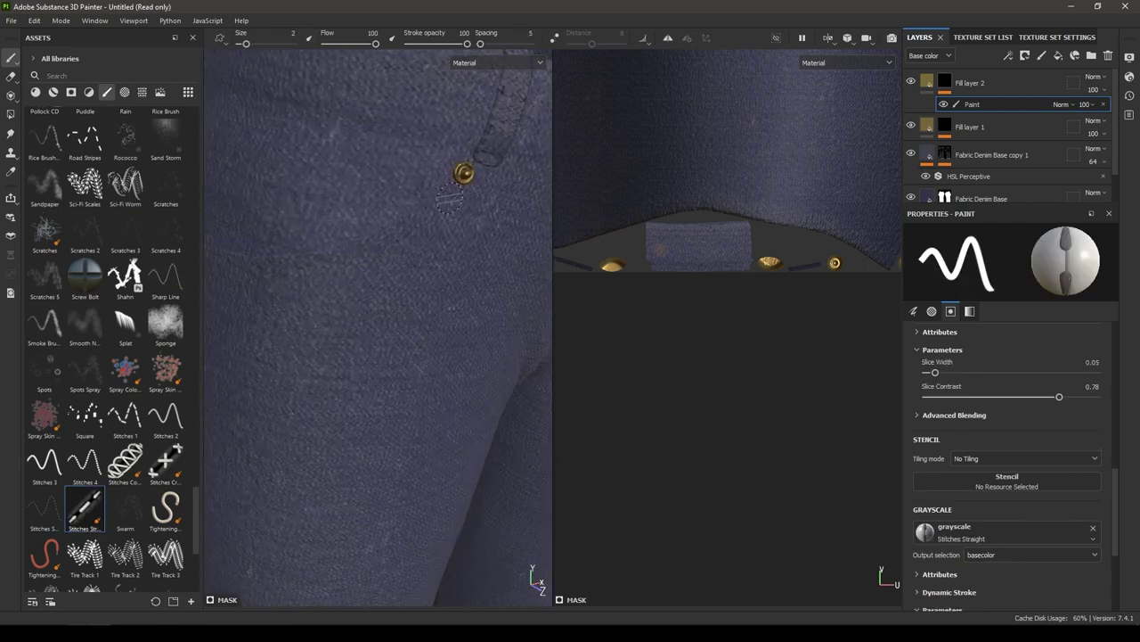
{"action": "left_click_drag", "start_coordinate": [443, 205], "coordinate": [403, 216], "text": "alt"}
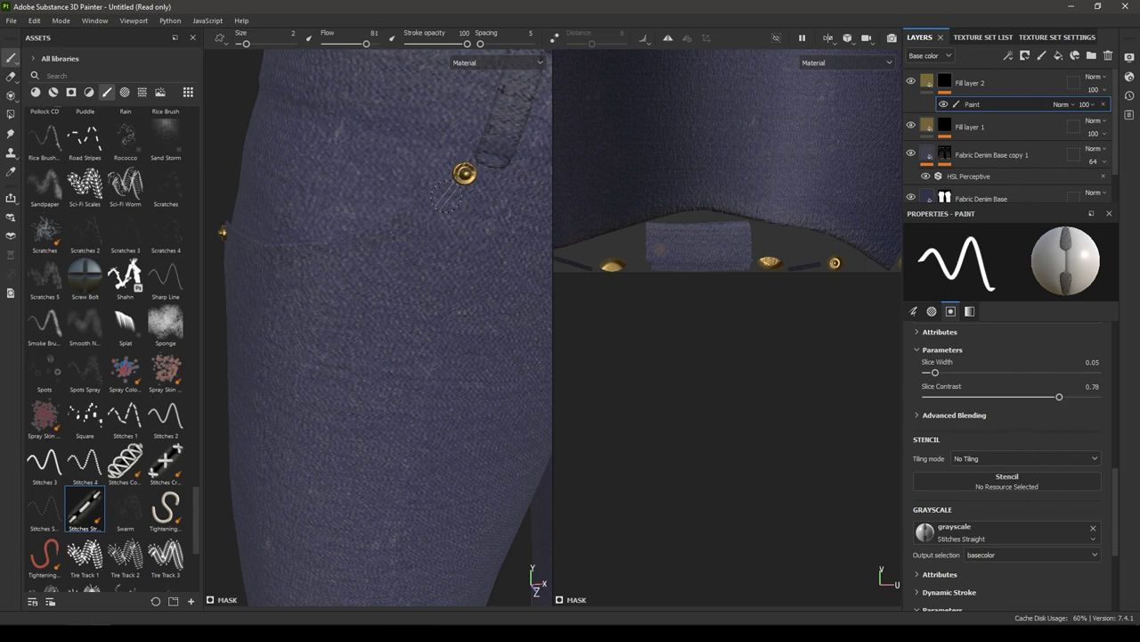
{"action": "left_click_drag", "start_coordinate": [436, 216], "coordinate": [362, 268]}
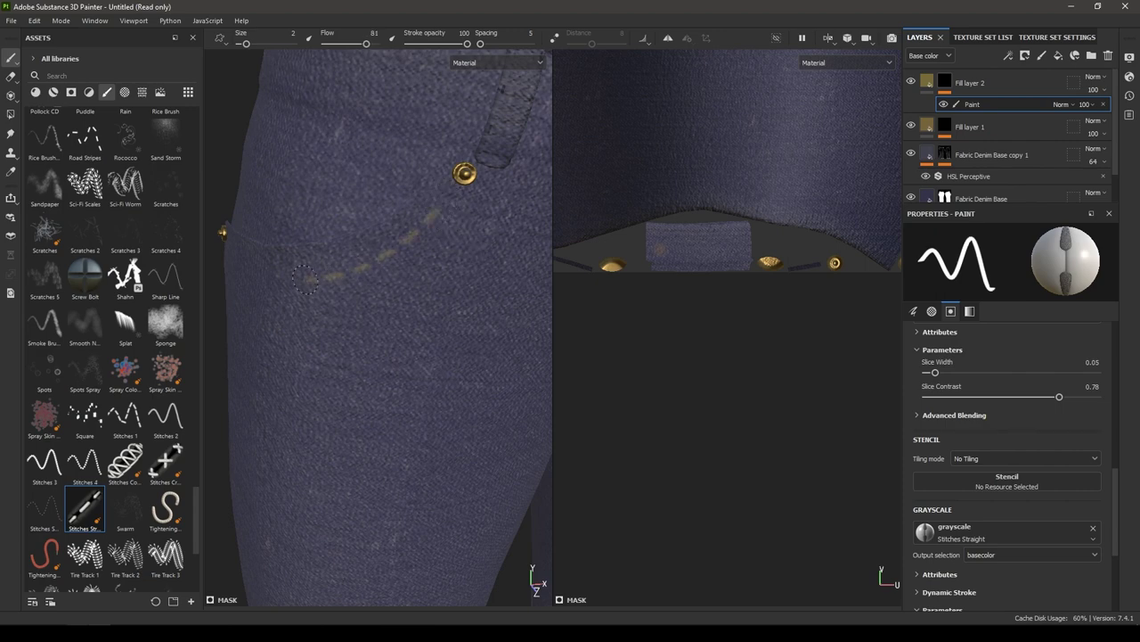
{"action": "mouse_move", "coordinate": [268, 297]}
{"action": "left_mouse_down", "text": "alt"}
{"action": "mouse_move", "coordinate": [301, 267]}
{"action": "mouse_move", "coordinate": [283, 271]}
{"action": "left_mouse_up", "text": "alt"}
{"action": "scroll", "coordinate": [295, 255], "scroll_direction": "down", "scroll_amount": 3}
{"action": "key", "text": "ctrl+z"}
Paint a stitch line along the curved front pocket seam between the two rivets without symmetry
{"action": "scroll", "coordinate": [770, 262], "scroll_direction": "down", "scroll_amount": 3}
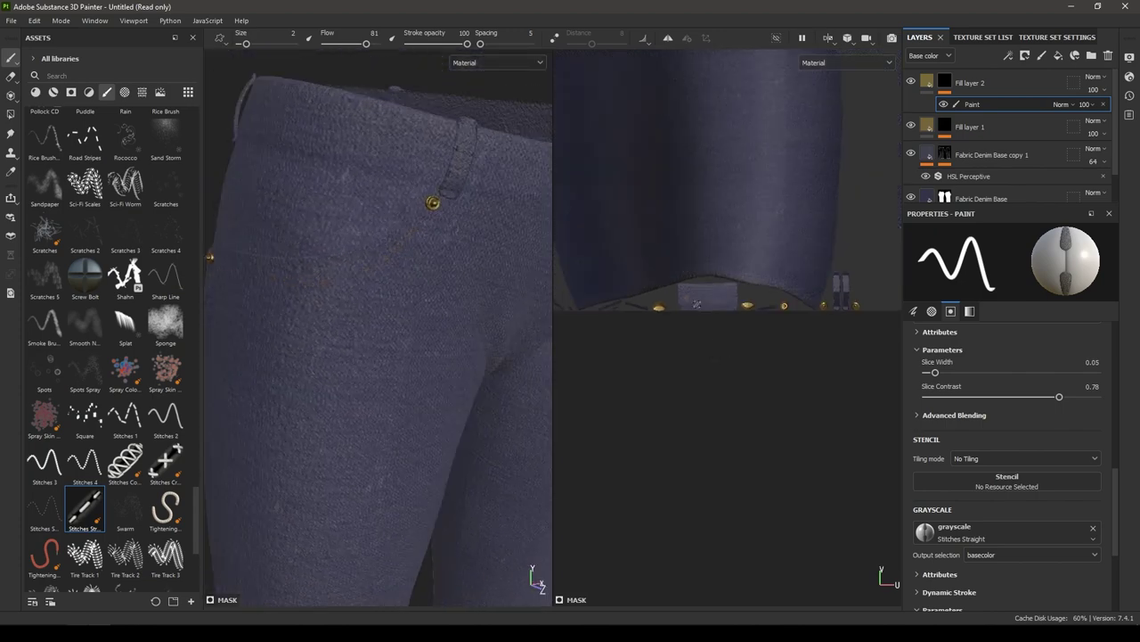
{"action": "middle_click_drag", "start_coordinate": [768, 267], "coordinate": [754, 369], "text": "alt"}
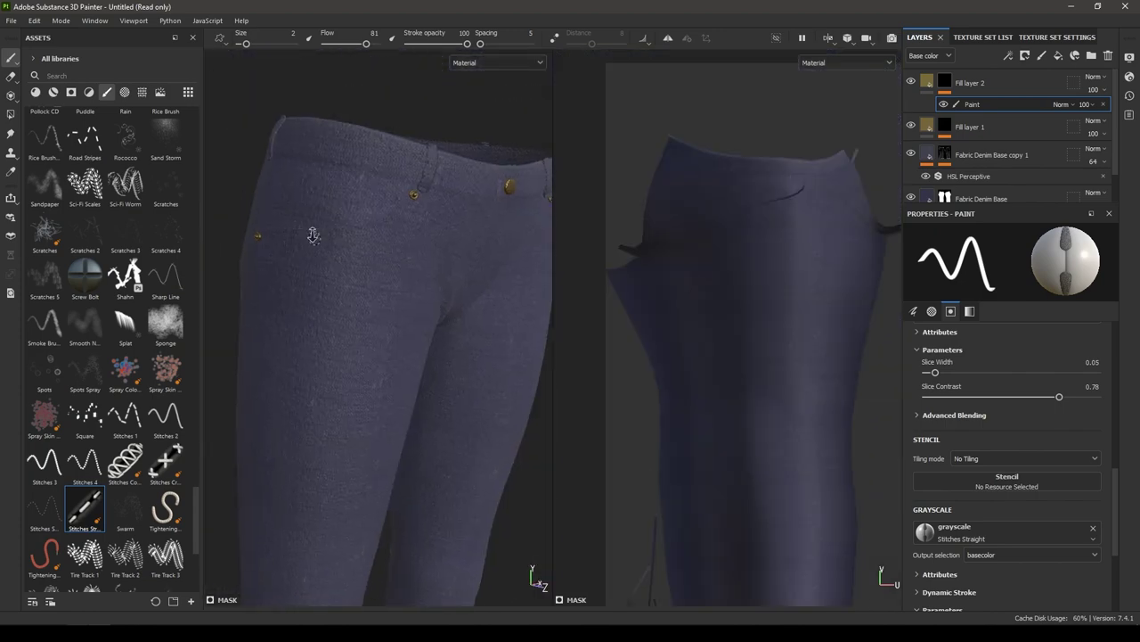
{"action": "left_click_drag", "start_coordinate": [313, 234], "coordinate": [321, 200], "text": "alt"}
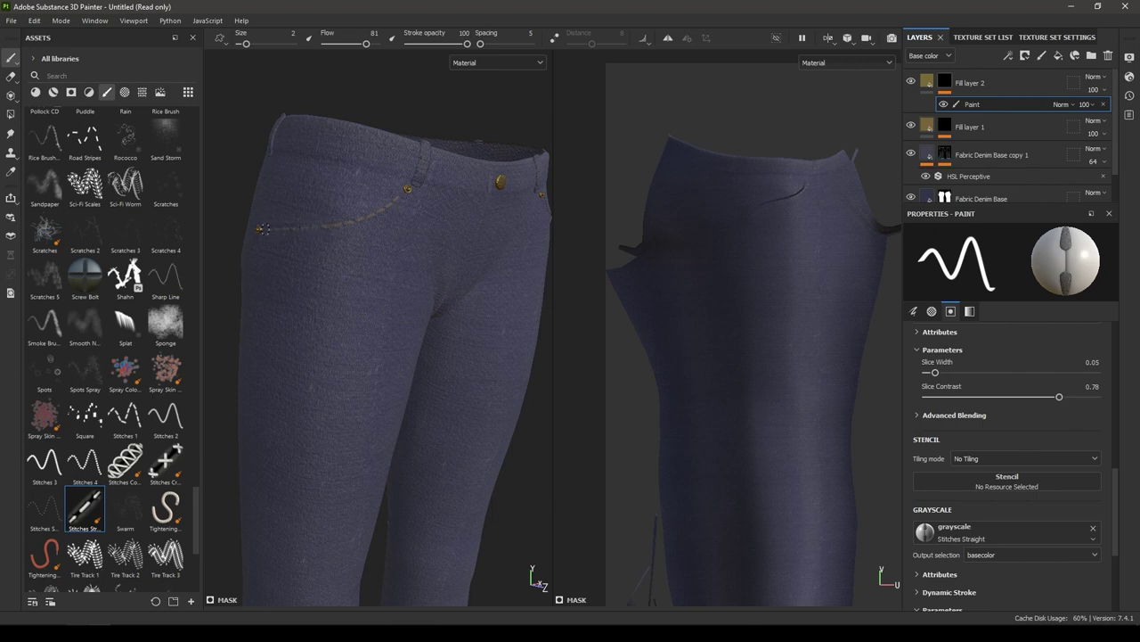
{"action": "left_click_drag", "start_coordinate": [261, 229], "coordinate": [441, 214], "text": "alt"}
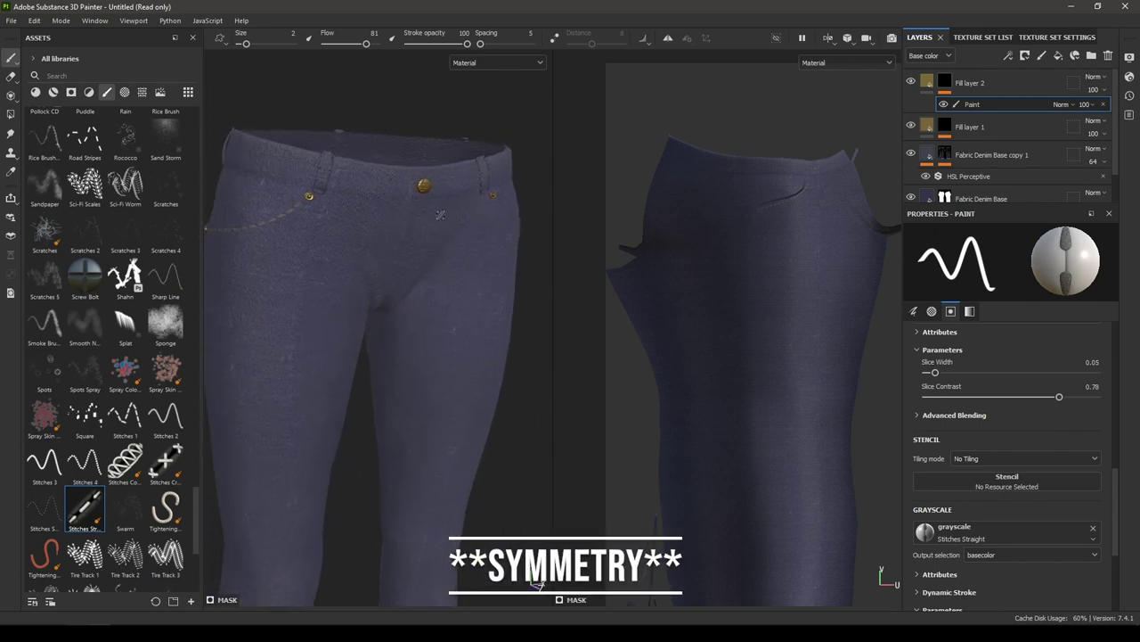
Turn on mirror symmetry across the X axis for the stitch brush
{"action": "left_click", "coordinate": [668, 41]}
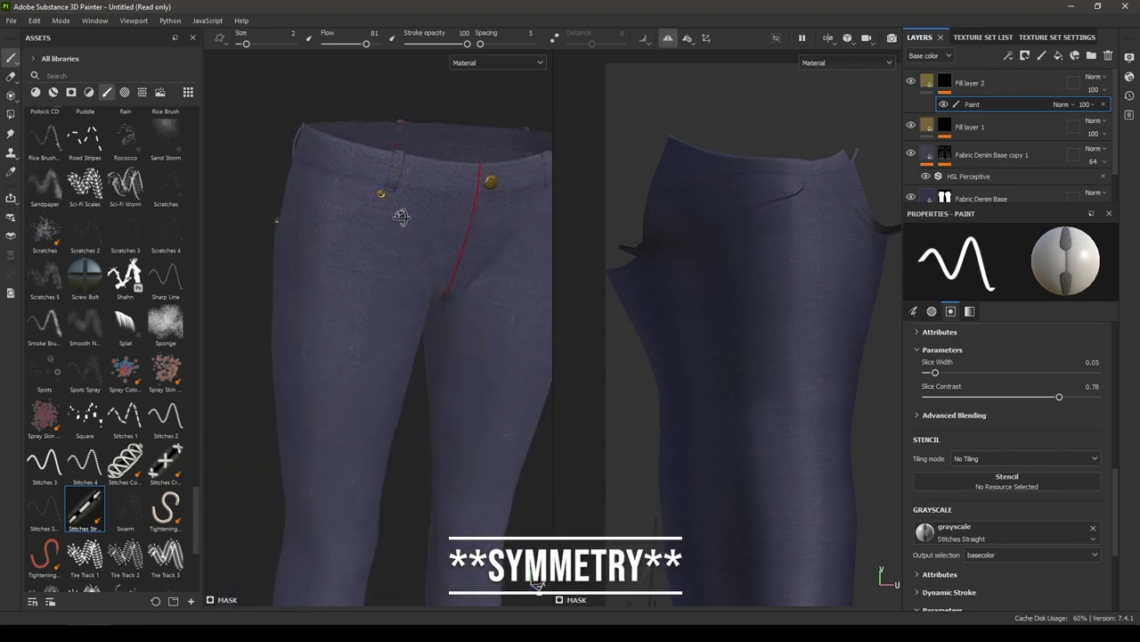
{"action": "left_click", "coordinate": [691, 43]}
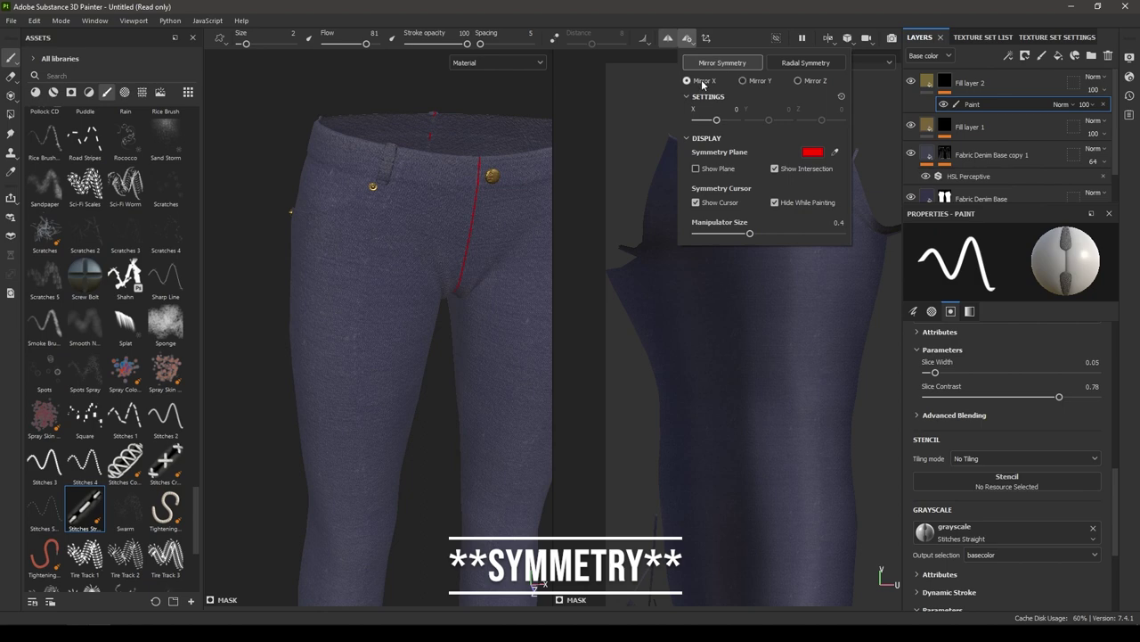
{"action": "left_click", "coordinate": [688, 41]}
Paint mirrored stitches along the curved front pocket seam from the side rivet to the front rivet
{"action": "mouse_move", "coordinate": [284, 265]}
{"action": "left_mouse_down", "text": "alt"}
{"action": "mouse_move", "coordinate": [337, 273]}
{"action": "mouse_move", "coordinate": [271, 252]}
{"action": "left_mouse_up", "text": "alt"}
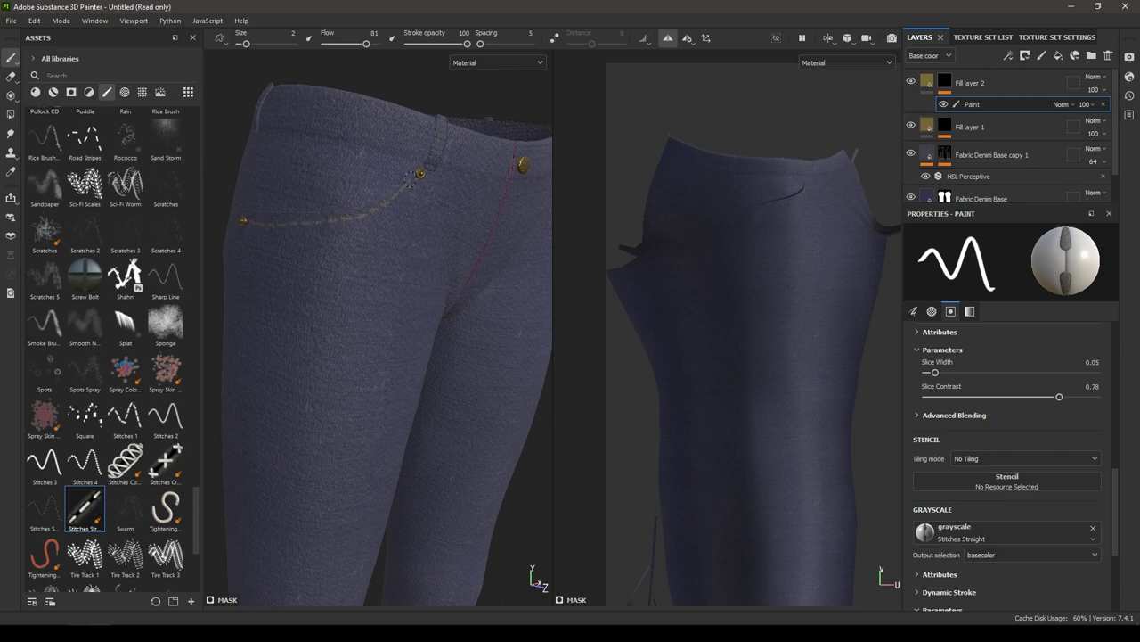
{"action": "right_click_drag", "start_coordinate": [366, 288], "coordinate": [369, 326], "text": "alt"}
{"action": "left_click_drag", "start_coordinate": [369, 326], "coordinate": [351, 338], "text": "alt"}
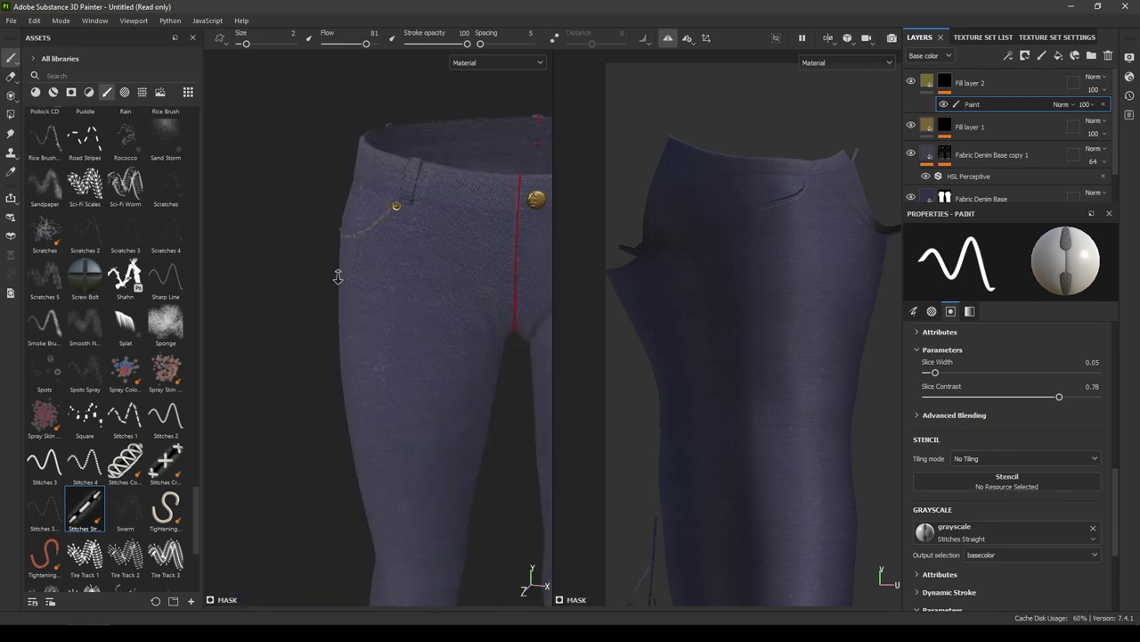
Set the height of the stitch fill layer, Fill layer 2, to 0.2
{"action": "middle_click_drag", "start_coordinate": [351, 339], "coordinate": [230, 280], "text": "alt"}
{"action": "mouse_move", "coordinate": [230, 280]}
{"action": "left_mouse_down", "text": "alt"}
{"action": "mouse_move", "coordinate": [217, 288]}
{"action": "mouse_move", "coordinate": [311, 269]}
{"action": "mouse_move", "coordinate": [348, 283]}
{"action": "left_mouse_up", "text": "alt"}
{"action": "middle_click_drag", "start_coordinate": [348, 284], "coordinate": [532, 234], "text": "alt"}
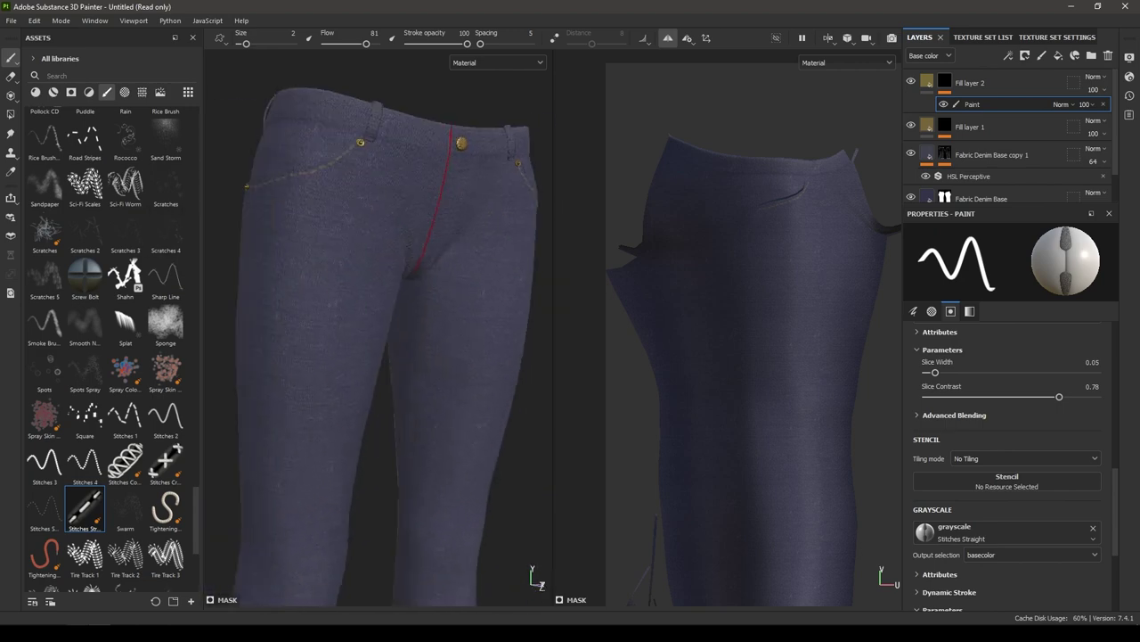
{"action": "right_click_drag", "start_coordinate": [531, 234], "coordinate": [435, 372], "text": "alt"}
{"action": "left_click_drag", "start_coordinate": [435, 372], "coordinate": [472, 361], "text": "alt"}
{"action": "mouse_move", "coordinate": [472, 361]}
{"action": "right_mouse_down", "text": "alt"}
{"action": "mouse_move", "coordinate": [397, 336]}
{"action": "mouse_move", "coordinate": [282, 345]}
{"action": "mouse_move", "coordinate": [247, 331]}
{"action": "right_mouse_up", "text": "alt"}
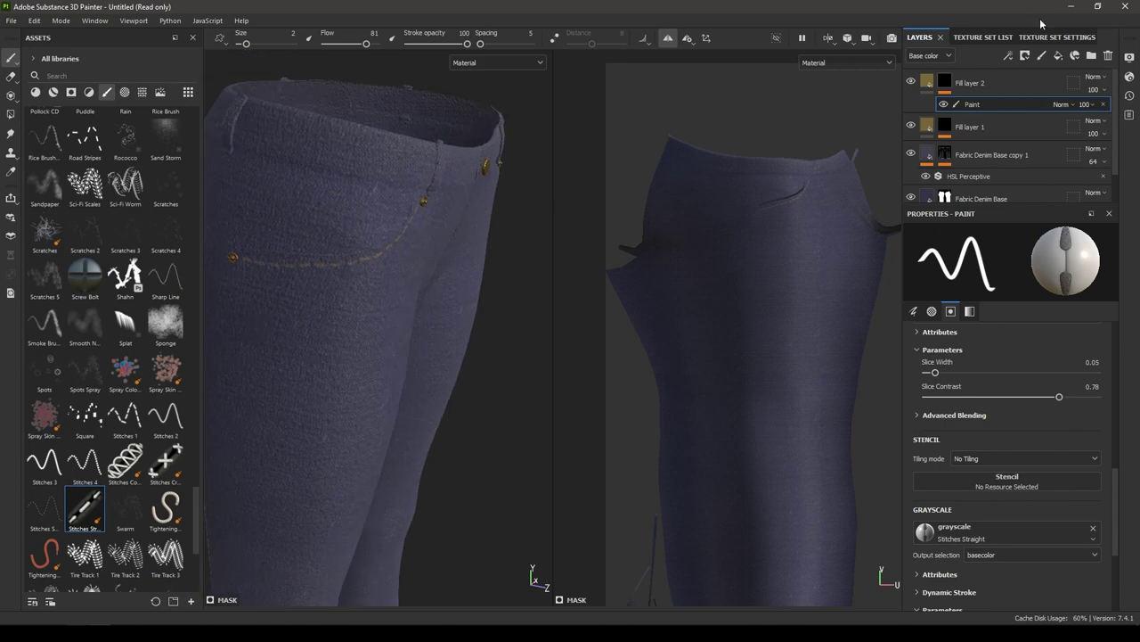
{"action": "left_click", "coordinate": [931, 83]}
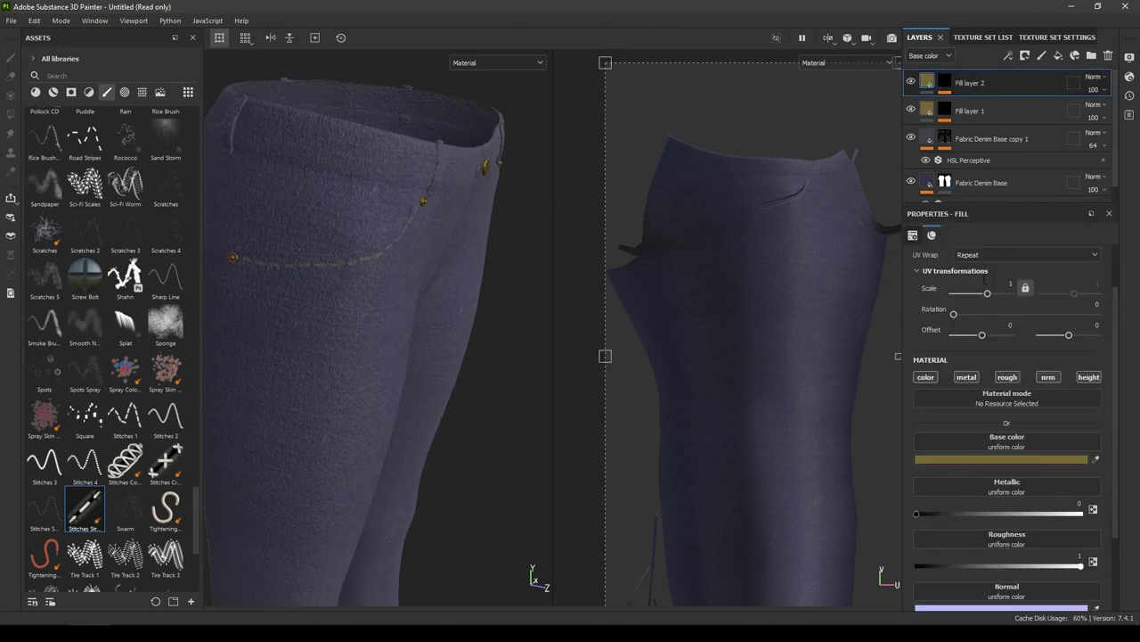
{"action": "left_click_drag", "start_coordinate": [998, 558], "coordinate": [1012, 558]}
{"action": "left_click", "coordinate": [1071, 547]}
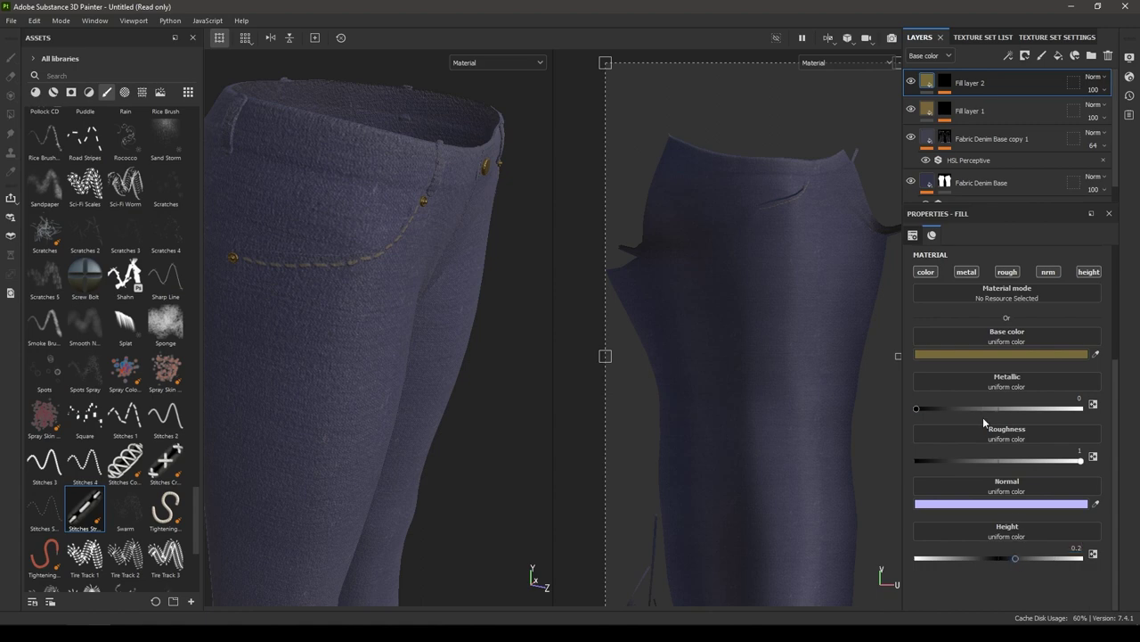
Change the stitch layer's base color to a brighter yellow, with HSV value about 0.88
{"action": "left_click", "coordinate": [975, 354]}
{"action": "left_click_drag", "start_coordinate": [888, 405], "coordinate": [904, 371]}
{"action": "left_click_drag", "start_coordinate": [420, 450], "coordinate": [331, 445], "text": "alt"}
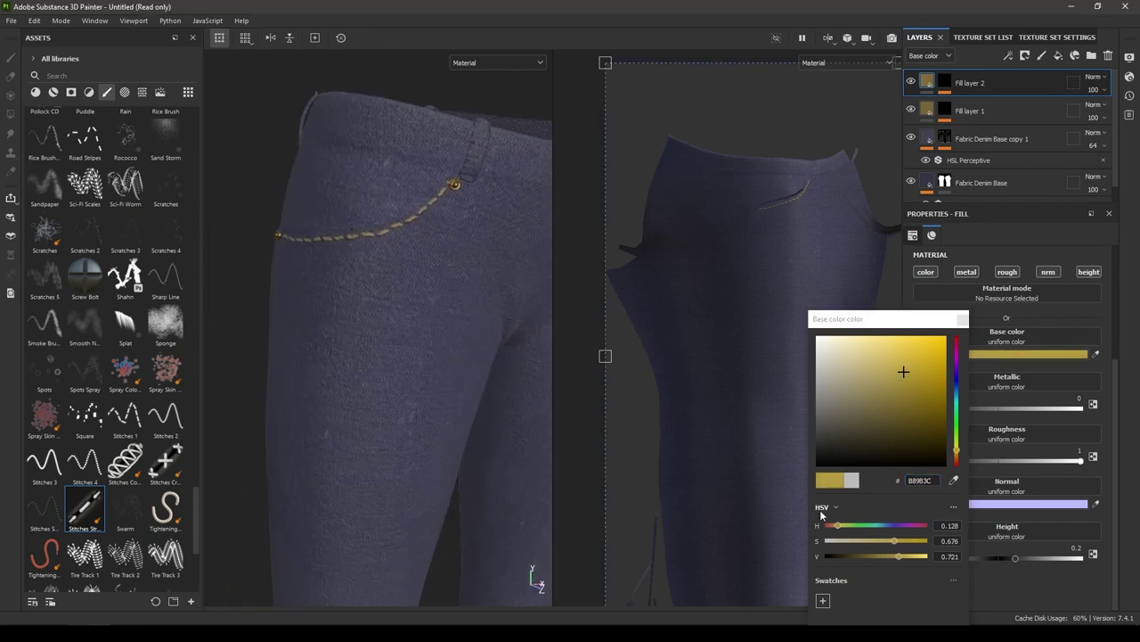
{"action": "left_click_drag", "start_coordinate": [894, 557], "coordinate": [914, 559]}
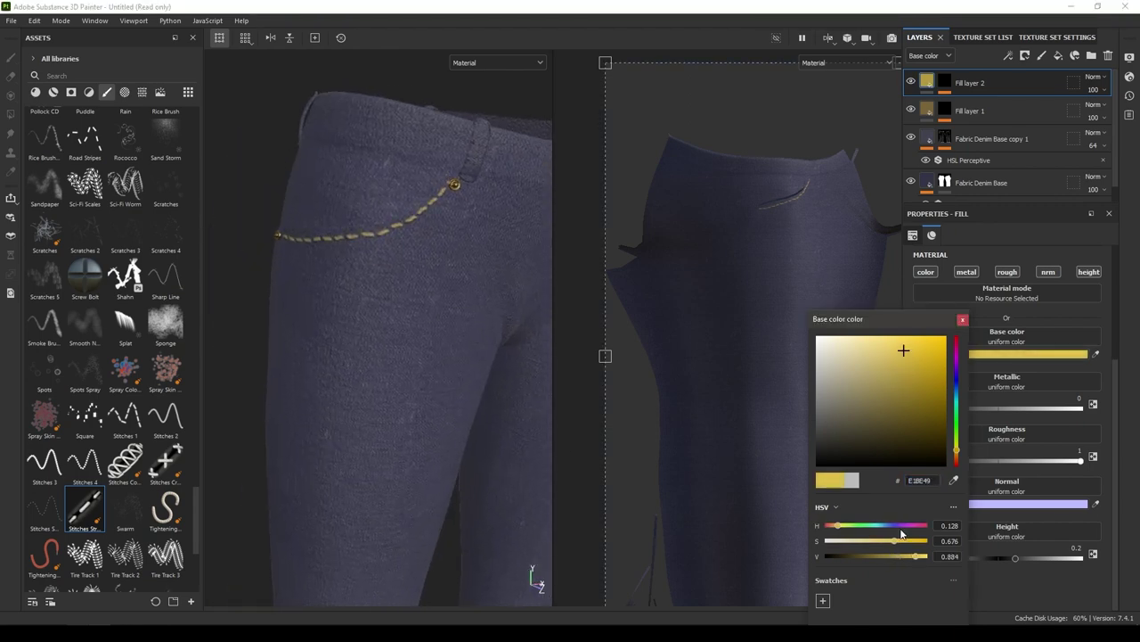
{"action": "left_click_drag", "start_coordinate": [889, 545], "coordinate": [888, 541]}
{"action": "left_click", "coordinate": [963, 320]}
Paint stitches across the lower and upper ends of the front belt loop in Fill layer 2's mask with brush size 1.03
{"action": "left_click_drag", "start_coordinate": [338, 433], "coordinate": [424, 323], "text": "alt"}
{"action": "right_click_drag", "start_coordinate": [424, 319], "coordinate": [540, 432], "text": "alt"}
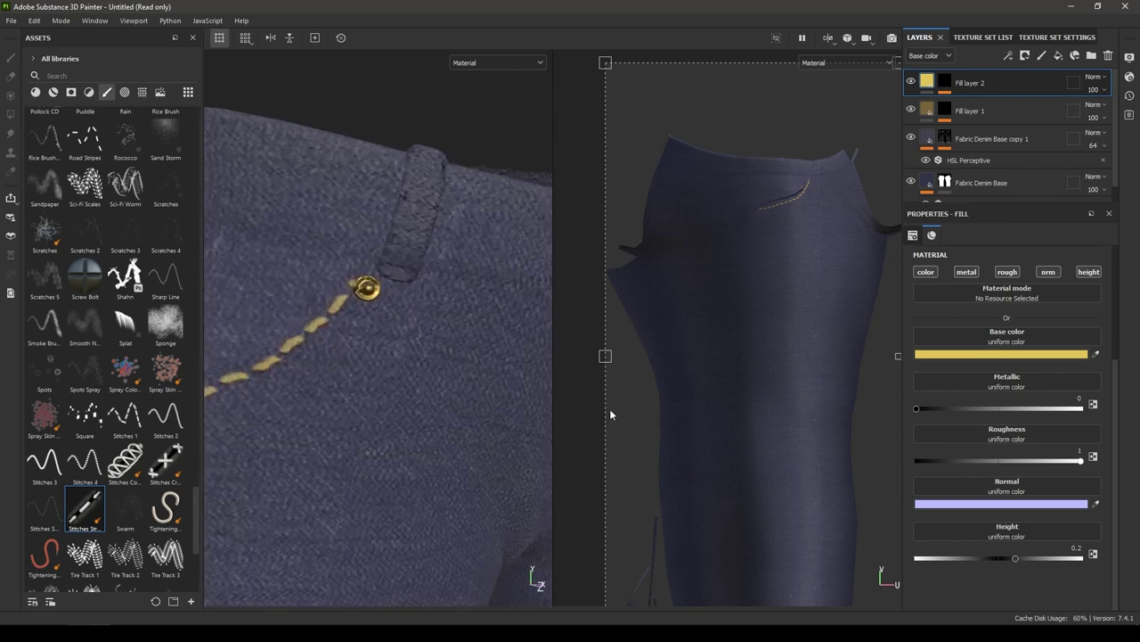
{"action": "left_click", "coordinate": [965, 105]}
{"action": "right_click_drag", "start_coordinate": [270, 305], "coordinate": [448, 216], "text": "alt"}
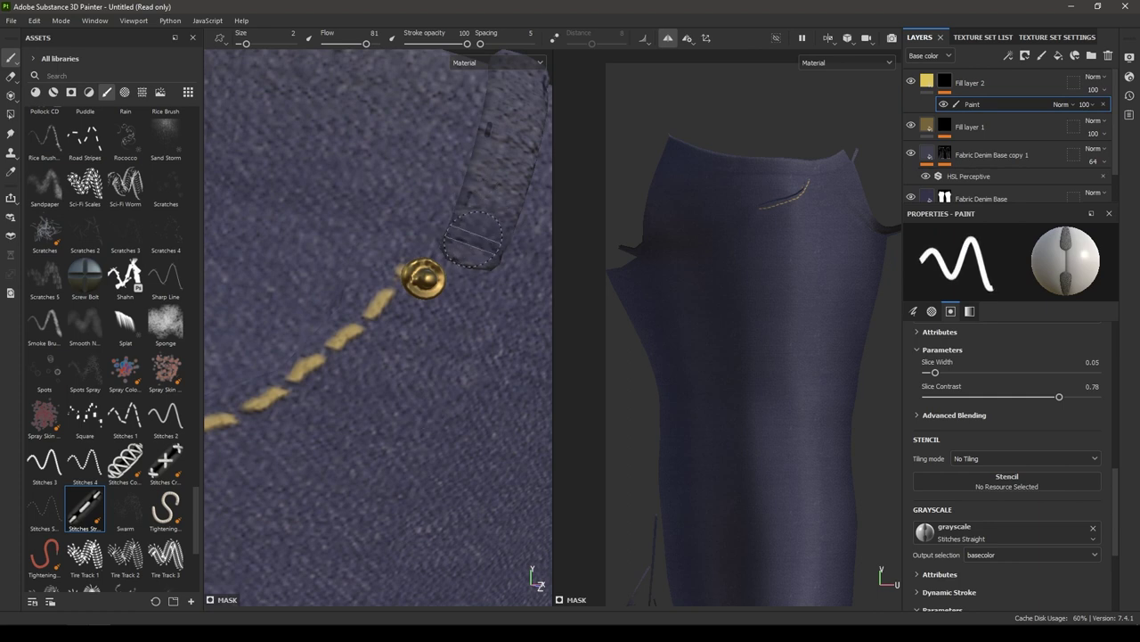
{"action": "right_click_drag", "start_coordinate": [474, 239], "coordinate": [463, 245], "text": "ctrl"}
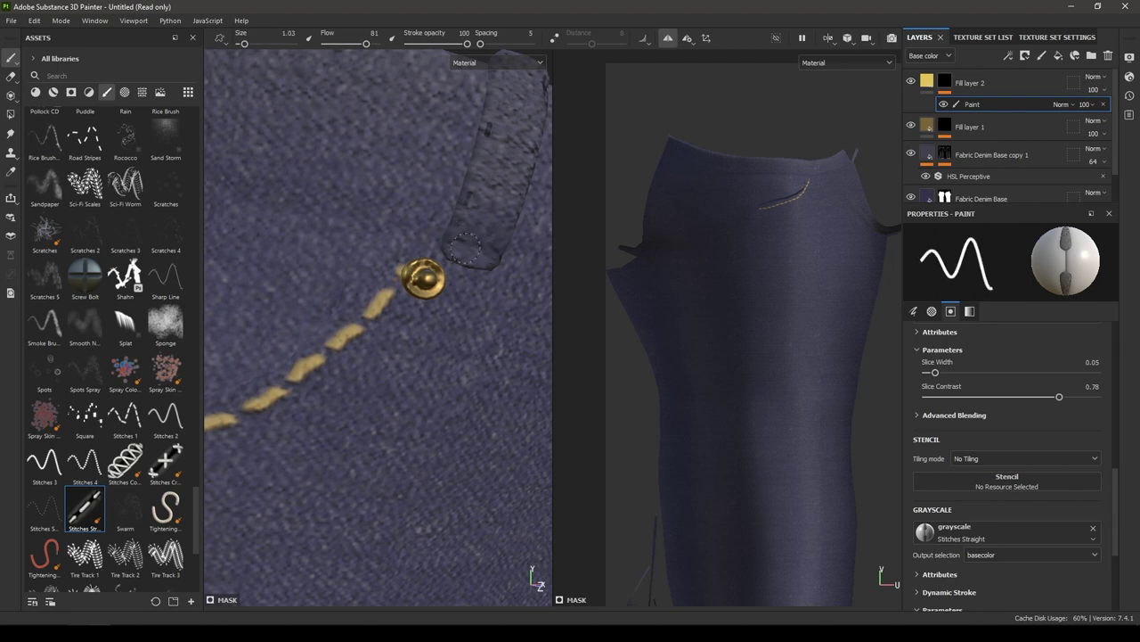
{"action": "mouse_move", "coordinate": [457, 247]}
{"action": "left_mouse_down"}
{"action": "mouse_move", "coordinate": [498, 266]}
{"action": "mouse_move", "coordinate": [389, 381]}
{"action": "left_mouse_up"}
{"action": "scroll", "coordinate": [498, 267], "scroll_direction": "down", "scroll_amount": 3}
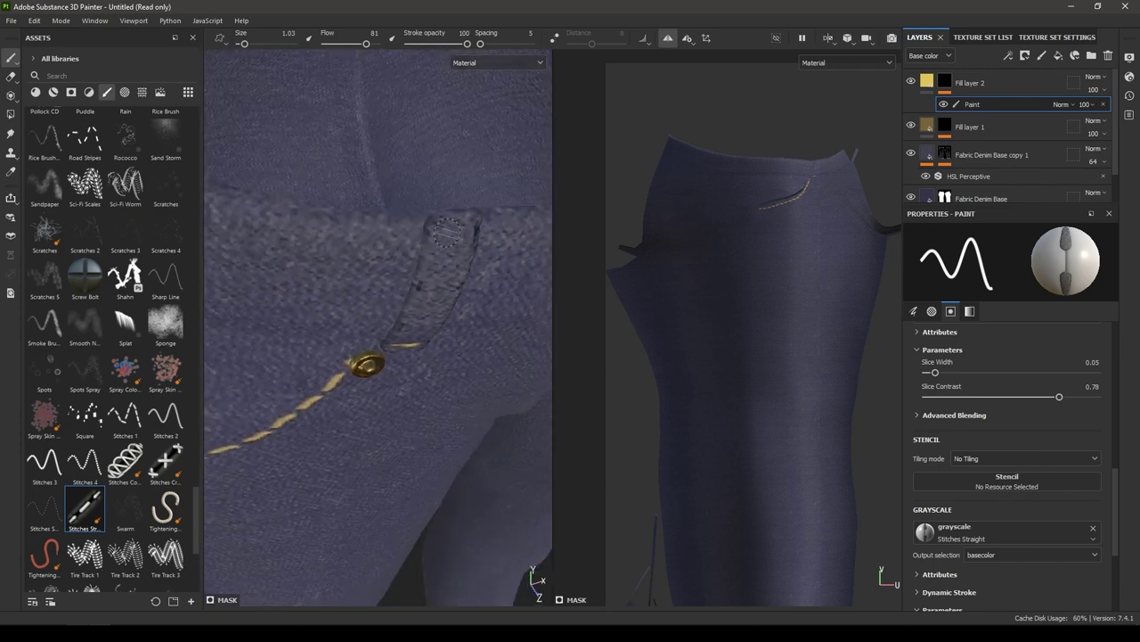
{"action": "mouse_move", "coordinate": [456, 233]}
{"action": "left_mouse_down"}
{"action": "mouse_move", "coordinate": [466, 232]}
{"action": "mouse_move", "coordinate": [432, 234]}
{"action": "left_mouse_up"}
Paint a long stitch line down the outer side seam from the side belt loop along the leg with brush size 2.01
{"action": "scroll", "coordinate": [454, 234], "scroll_direction": "down", "scroll_amount": 2}
{"action": "left_click_drag", "start_coordinate": [437, 294], "coordinate": [344, 148], "text": "alt"}
{"action": "scroll", "coordinate": [407, 214], "scroll_direction": "down", "scroll_amount": 3}
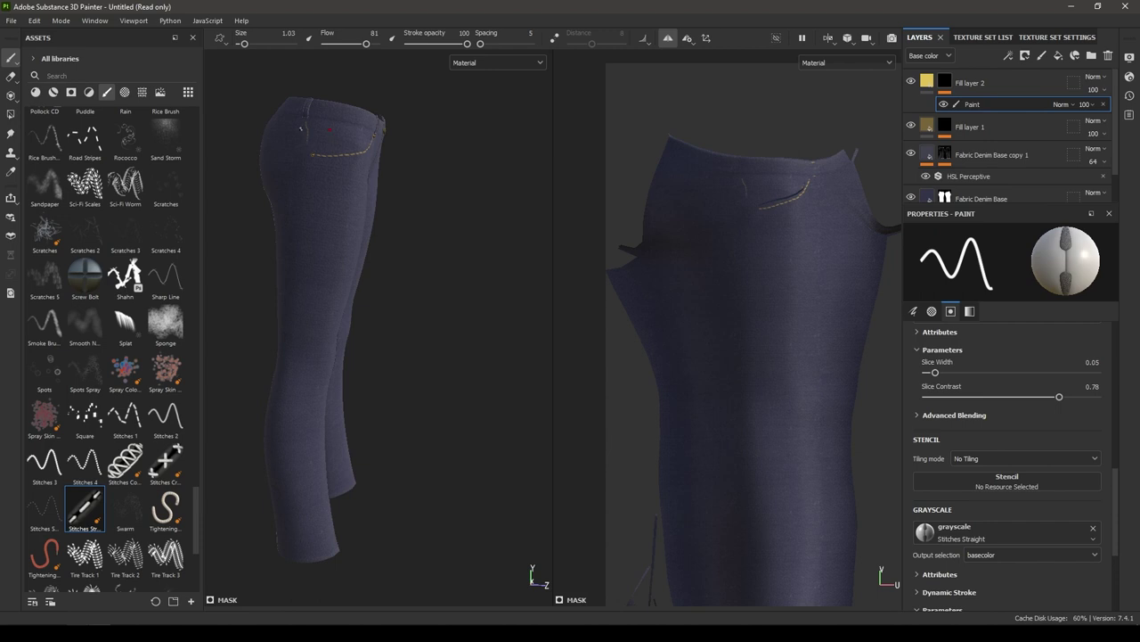
{"action": "left_click_drag", "start_coordinate": [352, 100], "coordinate": [348, 182]}
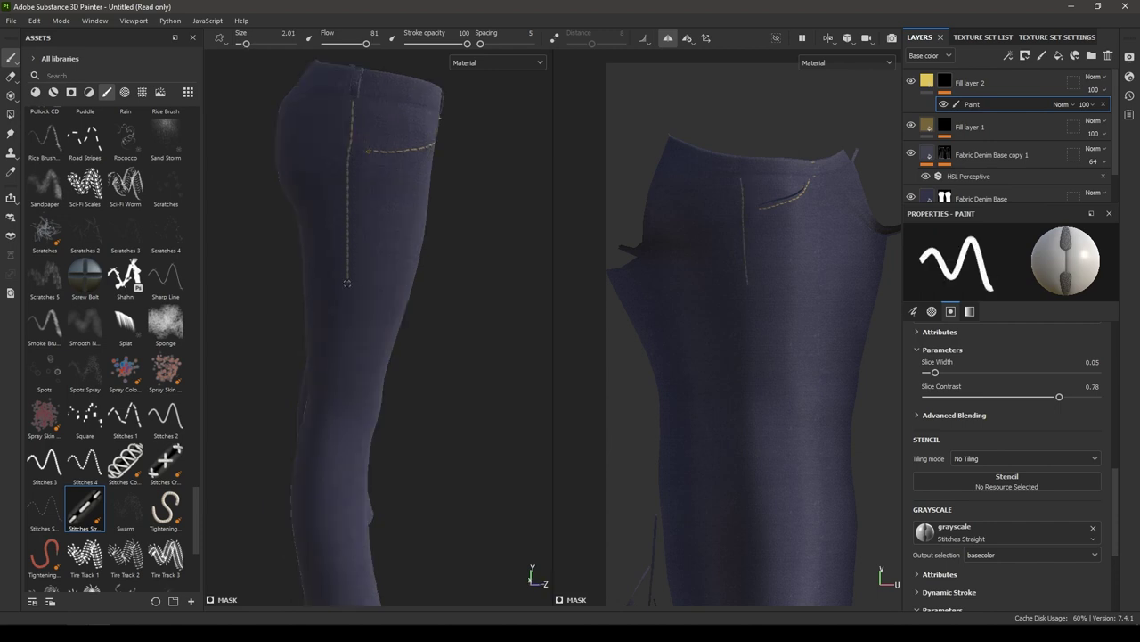
{"action": "left_click_drag", "start_coordinate": [331, 442], "coordinate": [328, 486]}
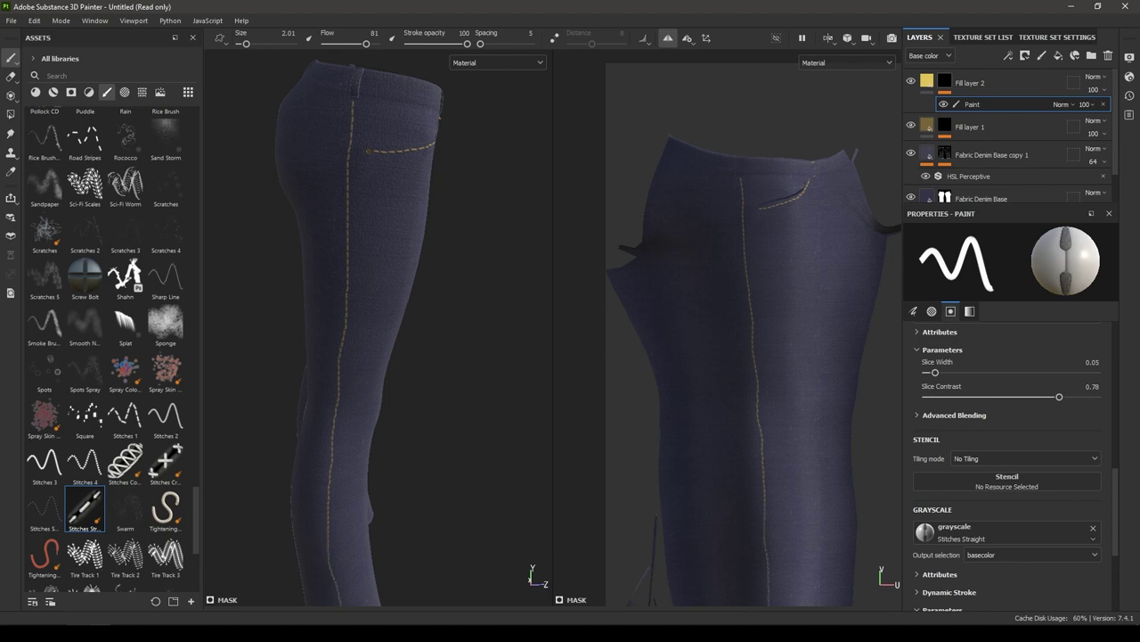
Set the height of the stitch fill layer to 0.17
{"action": "left_click_drag", "start_coordinate": [506, 243], "coordinate": [343, 134], "text": "alt"}
{"action": "scroll", "coordinate": [376, 135], "scroll_direction": "up", "scroll_amount": 3}
{"action": "scroll", "coordinate": [343, 133], "scroll_direction": "up", "scroll_amount": 5}
{"action": "left_click_drag", "start_coordinate": [276, 107], "coordinate": [432, 220], "text": "alt"}
{"action": "left_click", "coordinate": [971, 83]}
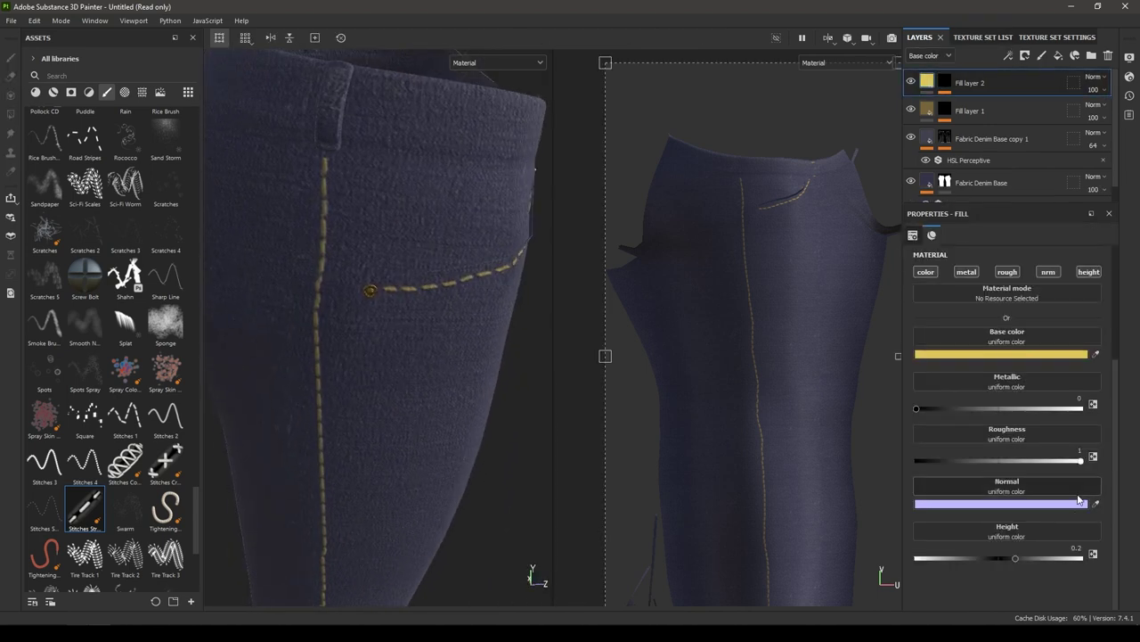
{"action": "left_click", "coordinate": [1076, 547]}
{"action": "type", "text": "0."}
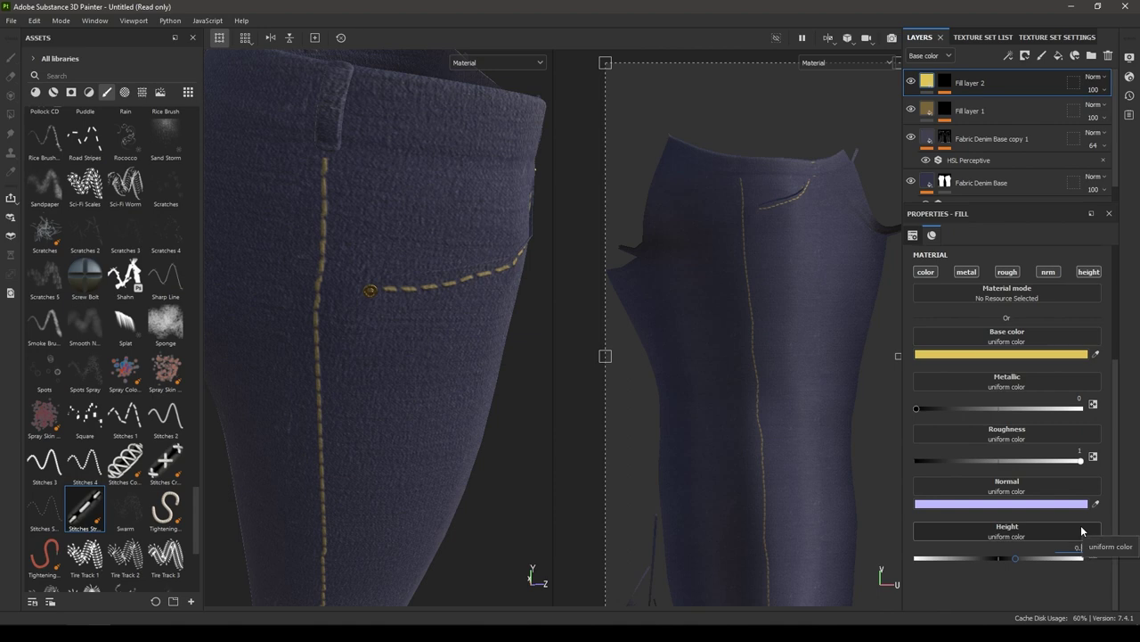
{"action": "key", "text": "Return"}
Examine the stitching and overall look of the pants from the front and sides
{"action": "left_click_drag", "start_coordinate": [401, 375], "coordinate": [341, 365], "text": "alt"}
{"action": "scroll", "coordinate": [312, 307], "scroll_direction": "down", "scroll_amount": 5}
{"action": "middle_click_drag", "start_coordinate": [364, 274], "coordinate": [192, 173], "text": "alt"}
{"action": "scroll", "coordinate": [312, 214], "scroll_direction": "down", "scroll_amount": 4}
{"action": "left_click_drag", "start_coordinate": [321, 217], "coordinate": [330, 201], "text": "alt"}
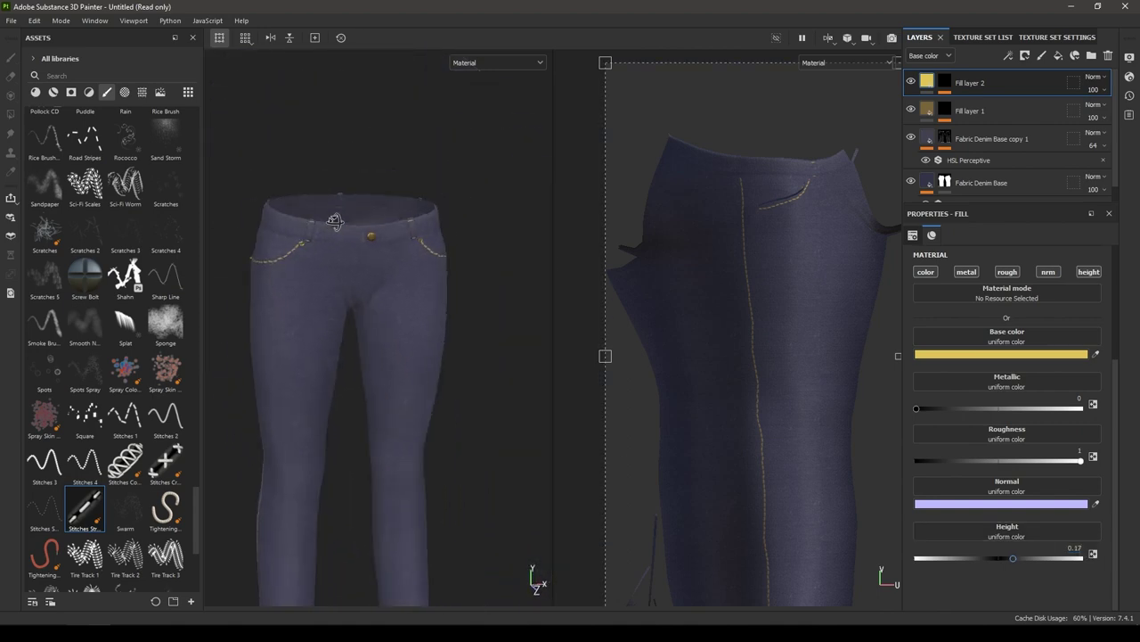
{"action": "middle_click_drag", "start_coordinate": [401, 205], "coordinate": [410, 132], "text": "alt"}
{"action": "left_click_drag", "start_coordinate": [392, 240], "coordinate": [377, 301], "text": "alt"}
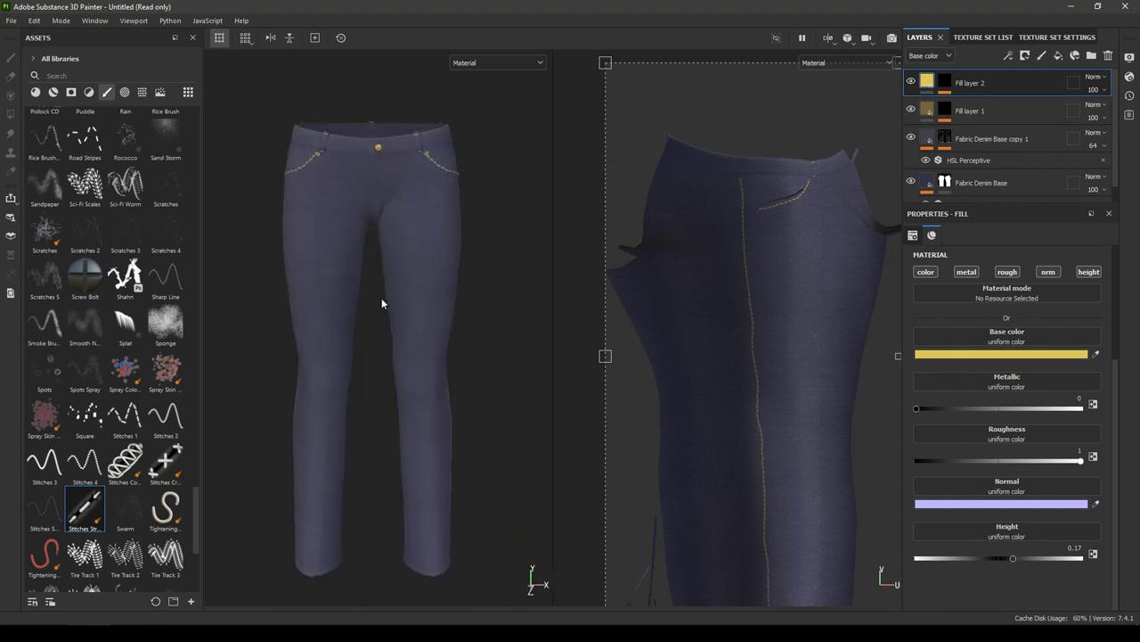
{"action": "left_click_drag", "start_coordinate": [395, 250], "coordinate": [429, 224], "text": "alt"}
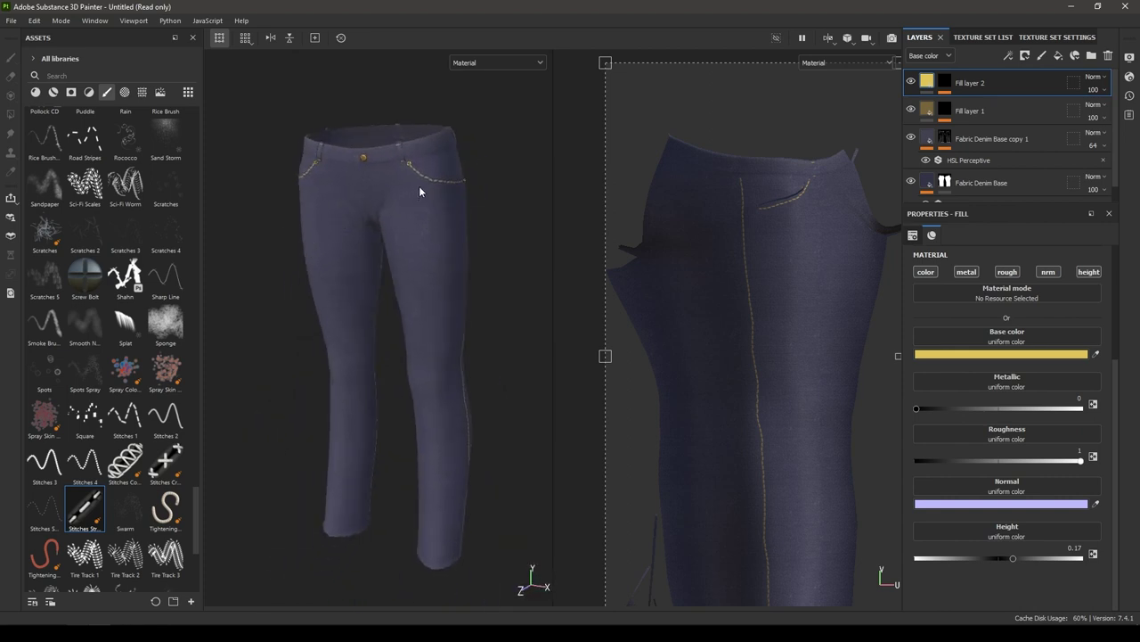
Group all layers from Fabric Denim Base to Fill layer 2 into a folder and hide it
{"action": "scroll", "coordinate": [1031, 175], "scroll_direction": "down", "scroll_amount": 1}
{"action": "left_click", "coordinate": [1007, 174]}
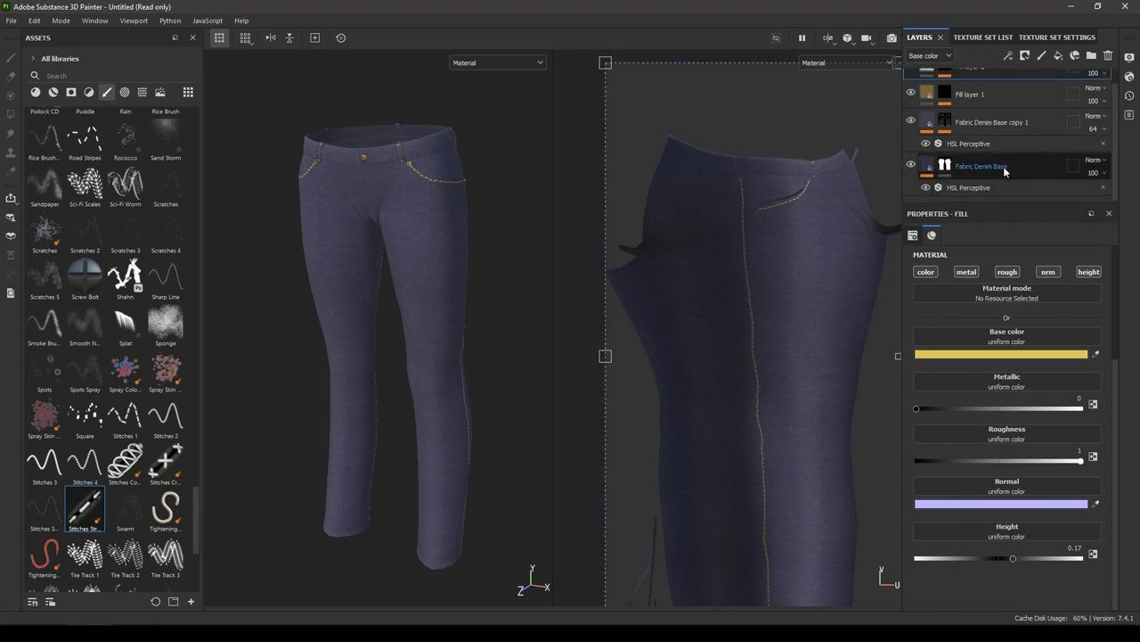
{"action": "scroll", "coordinate": [994, 108], "scroll_direction": "up", "scroll_amount": 1}
{"action": "left_click", "coordinate": [981, 89], "text": "shift"}
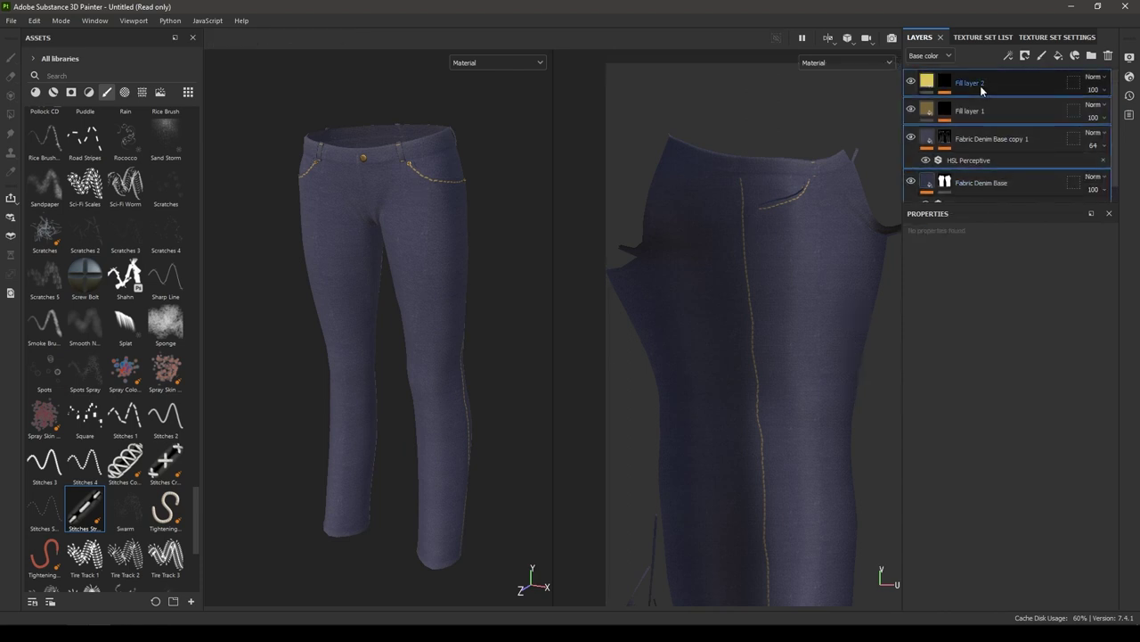
{"action": "key", "text": "ctrl+g"}
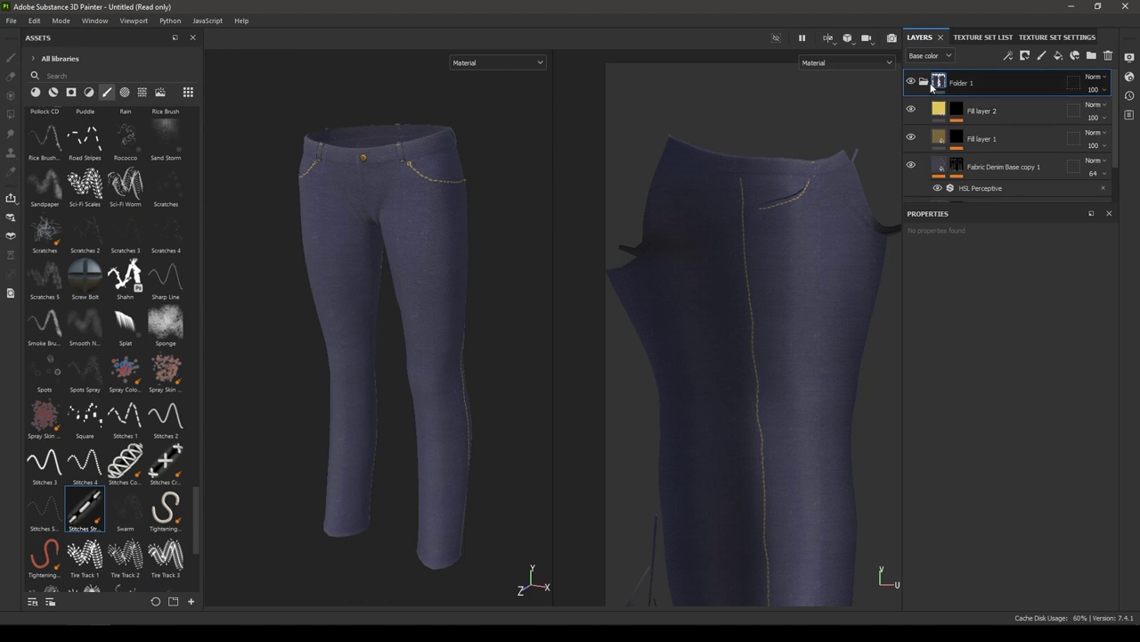
{"action": "left_click", "coordinate": [912, 82]}
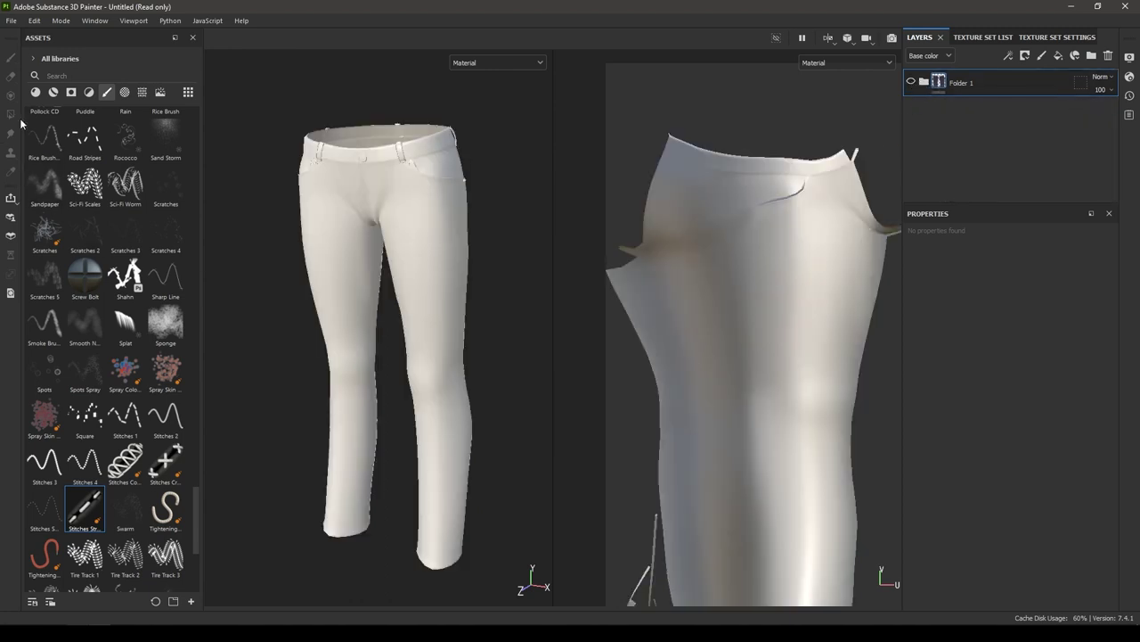
Switch to File Explorer and bring diff_4k, nor_gl_4k and rough_4k from the denim textures folder into Substance Painter's assets
{"action": "left_click", "coordinate": [36, 92]}
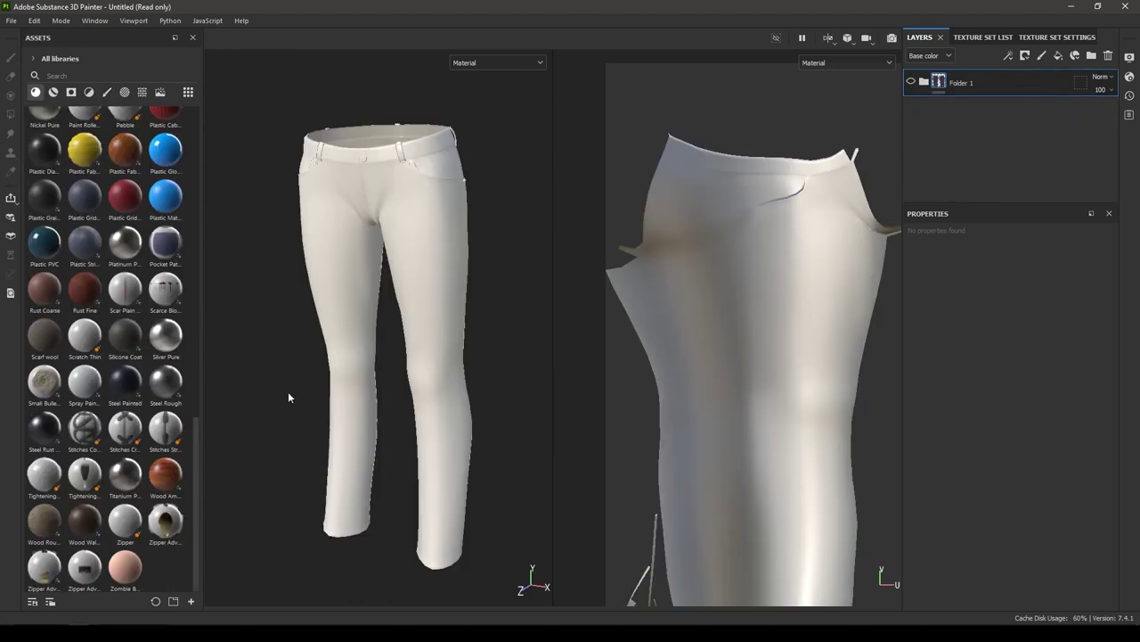
{"action": "left_click", "coordinate": [55, 633]}
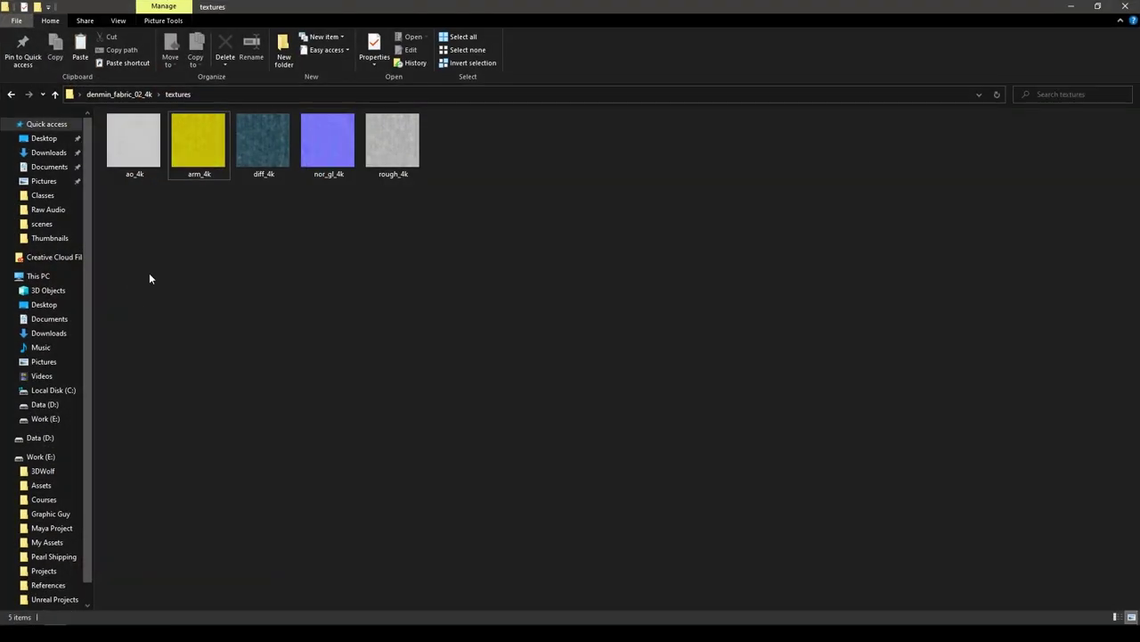
{"action": "left_click", "coordinate": [275, 158]}
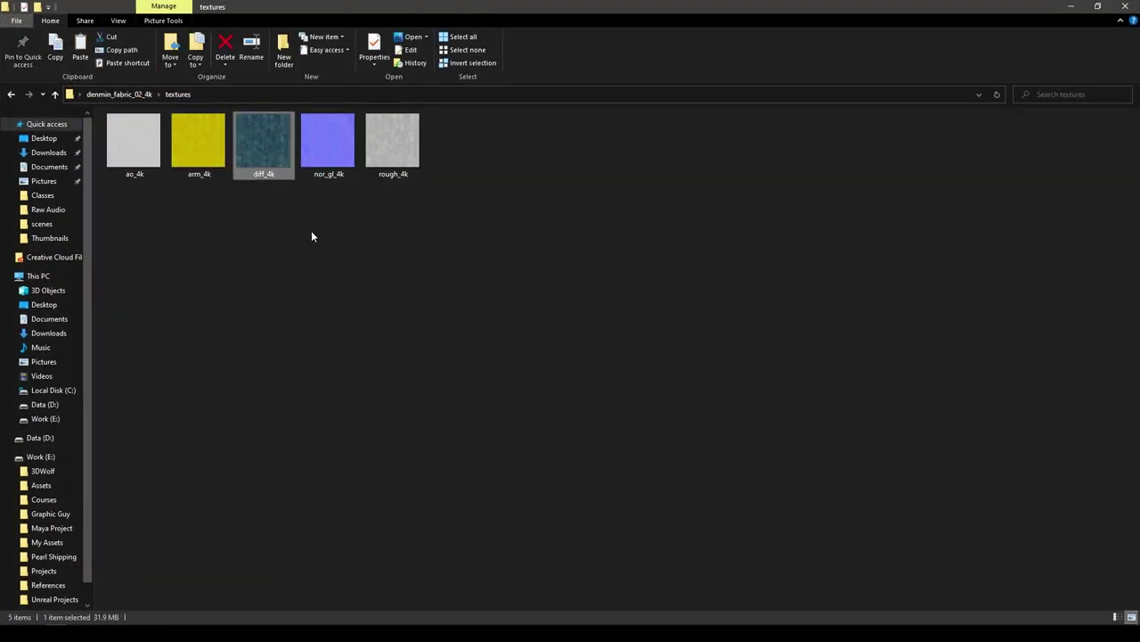
{"action": "left_click", "coordinate": [327, 155], "text": "ctrl"}
{"action": "left_click", "coordinate": [383, 155], "text": "ctrl"}
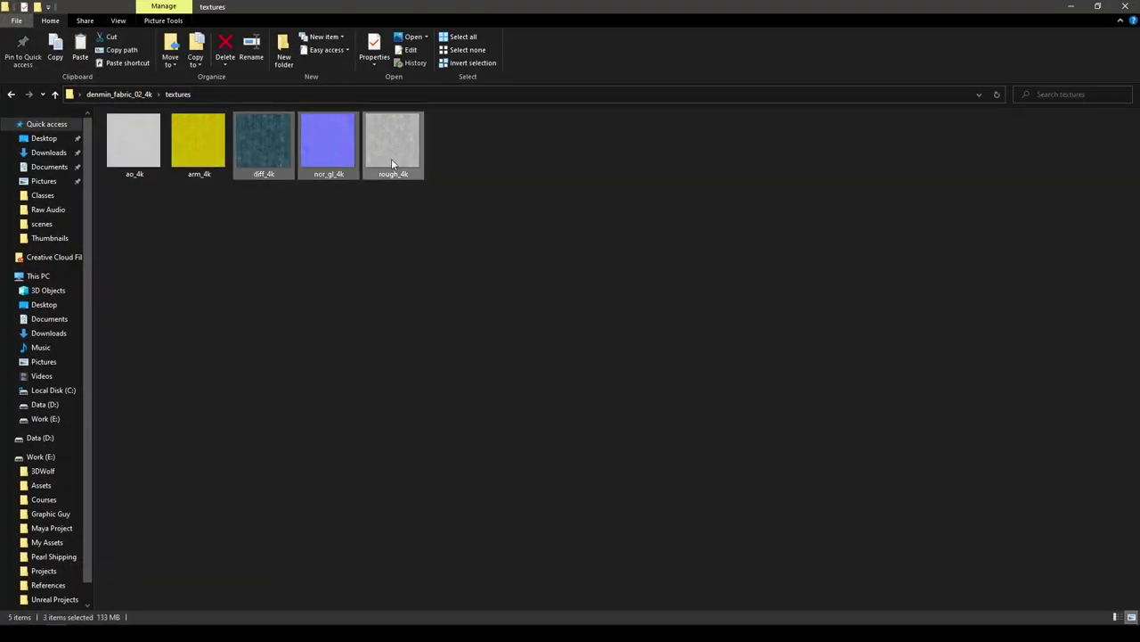
{"action": "mouse_move", "coordinate": [391, 142]}
{"action": "left_mouse_down"}
{"action": "mouse_move", "coordinate": [86, 608]}
{"action": "mouse_move", "coordinate": [79, 321]}
{"action": "left_mouse_up"}
{"action": "key", "text": "alt+Tab"}
Set the usage of all three denim images to texture and import them into the current session
{"action": "left_click", "coordinate": [739, 197]}
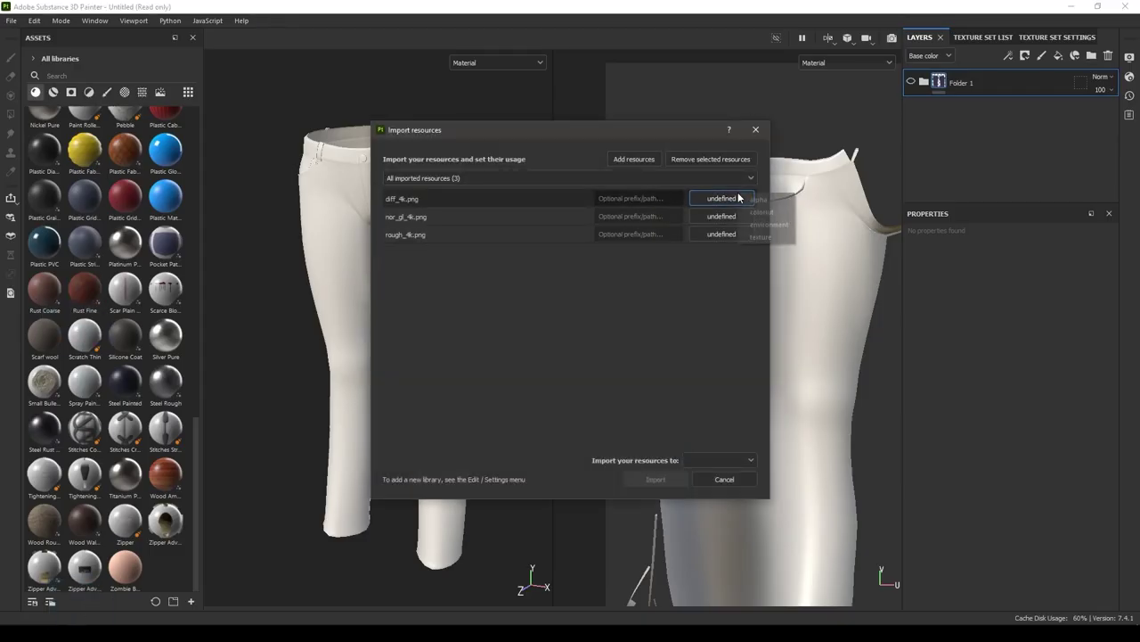
{"action": "left_click", "coordinate": [759, 201]}
{"action": "left_click", "coordinate": [725, 219]}
{"action": "left_click", "coordinate": [757, 221]}
{"action": "left_click", "coordinate": [725, 234]}
{"action": "left_click", "coordinate": [744, 280]}
{"action": "left_click", "coordinate": [713, 459]}
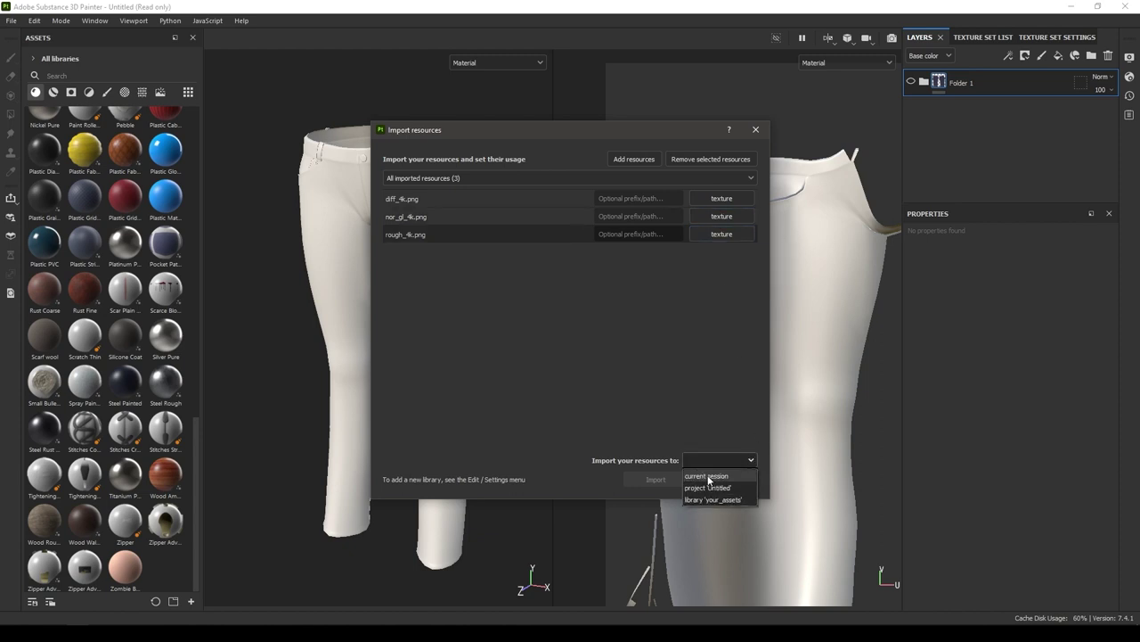
{"action": "left_click", "coordinate": [710, 477]}
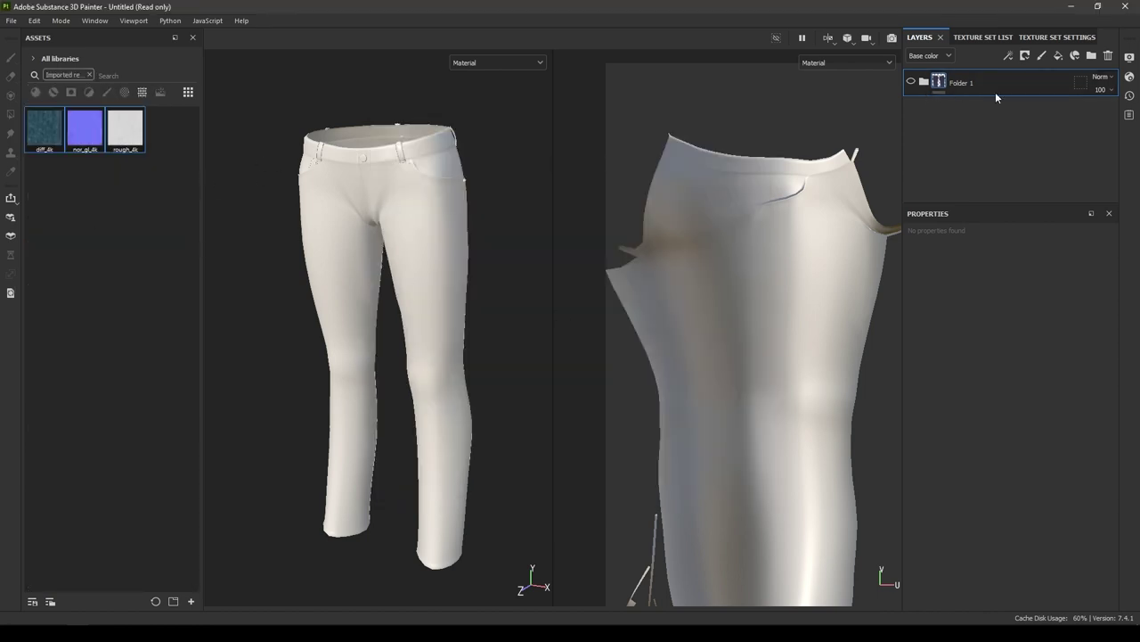
Add a fill layer using diff_4k for base color, nor_gl_4k for normal and rough_4k for roughness
{"action": "left_click", "coordinate": [1059, 56]}
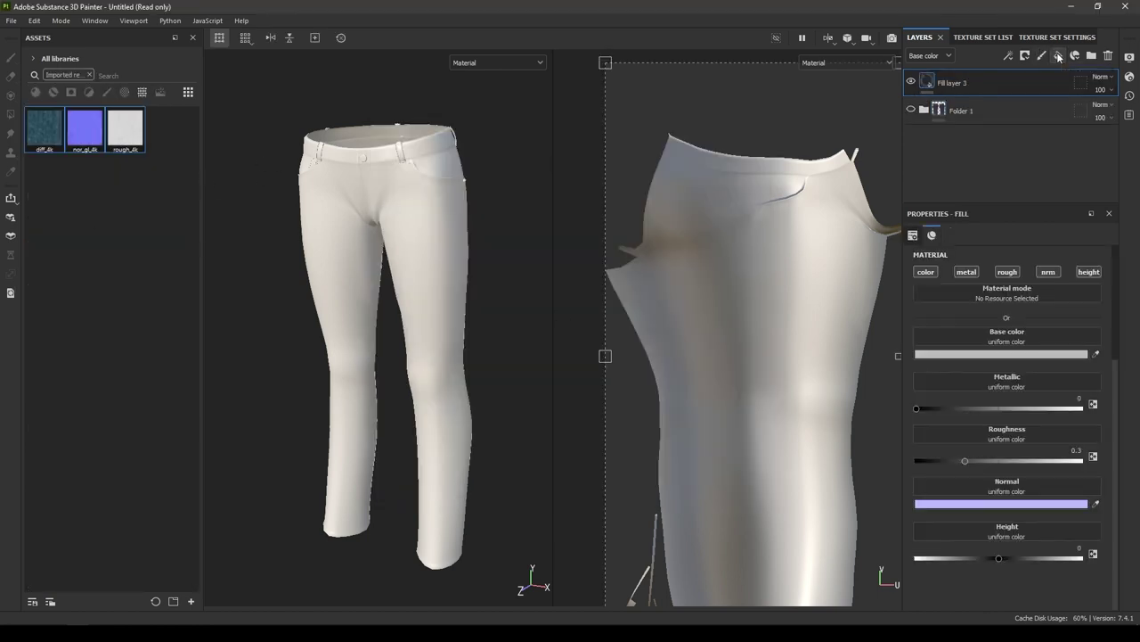
{"action": "left_click_drag", "start_coordinate": [48, 127], "coordinate": [1032, 341]}
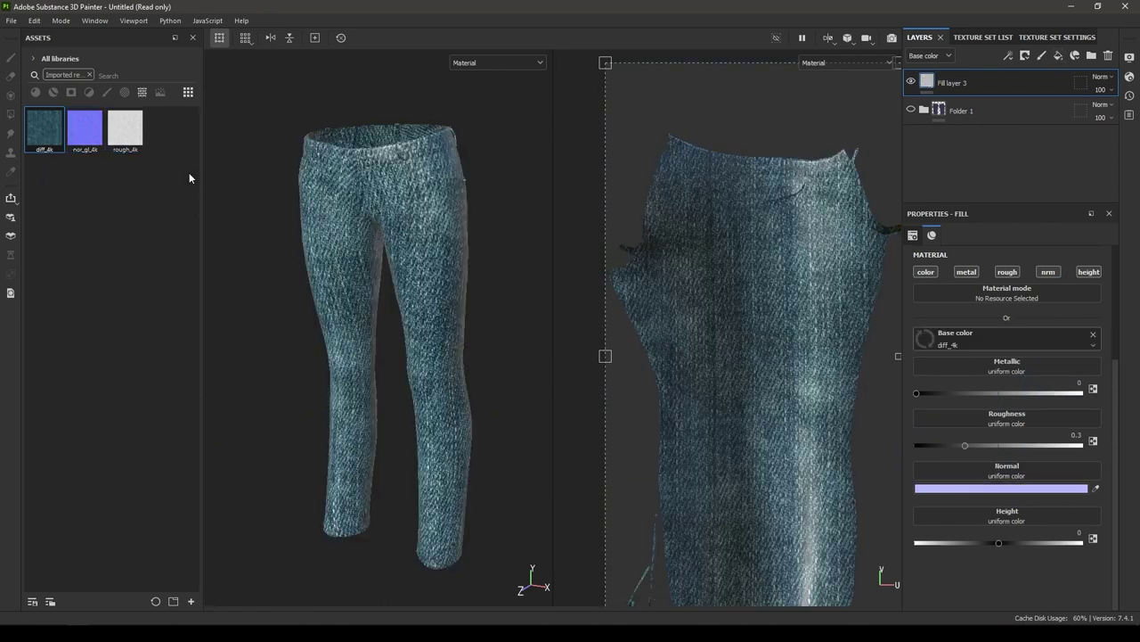
{"action": "left_click_drag", "start_coordinate": [84, 125], "coordinate": [1002, 475]}
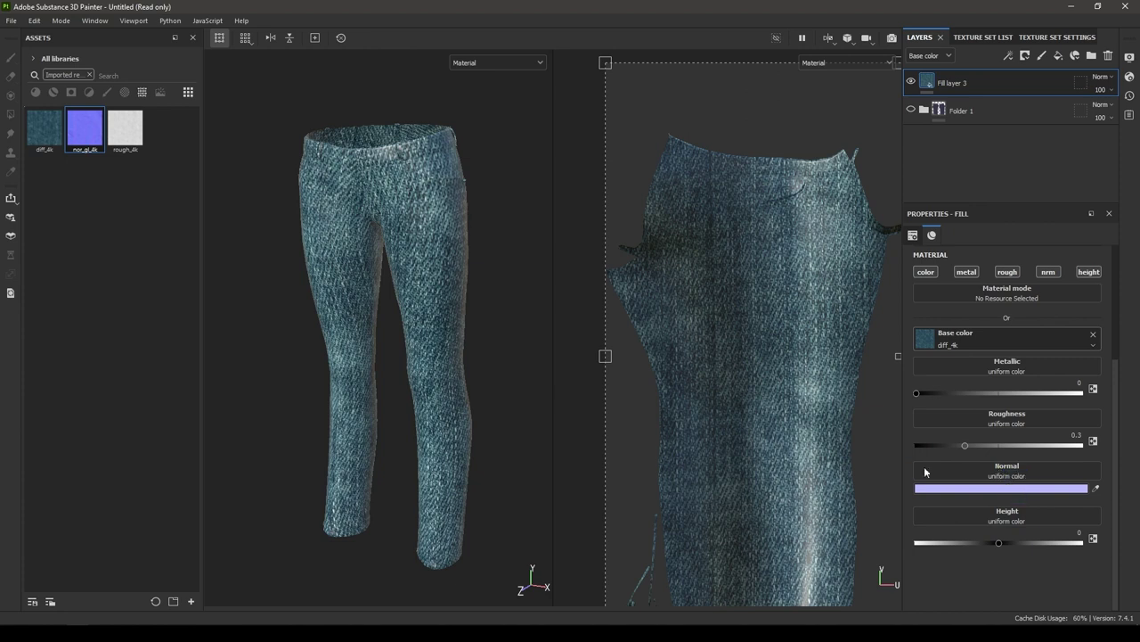
{"action": "left_click_drag", "start_coordinate": [125, 127], "coordinate": [983, 426]}
Set the new denim fill layer's UV scale to 8 and its projection to Tri-planar projection
{"action": "scroll", "coordinate": [1013, 314], "scroll_direction": "up", "scroll_amount": 3}
{"action": "scroll", "coordinate": [1013, 314], "scroll_direction": "up", "scroll_amount": 1}
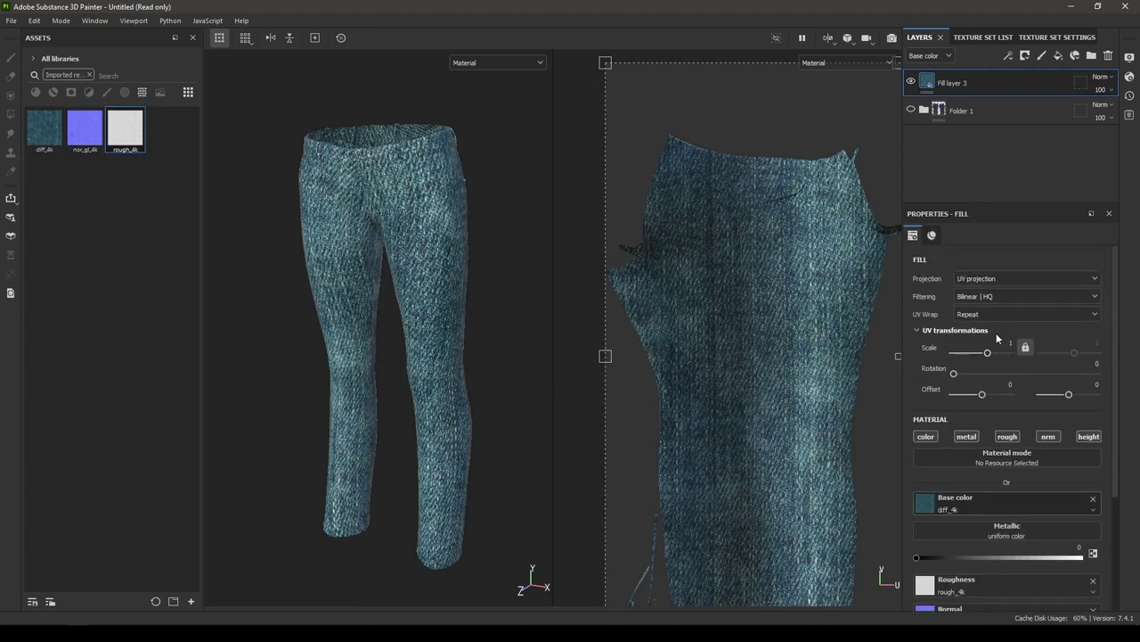
{"action": "left_click_drag", "start_coordinate": [988, 354], "coordinate": [990, 353]}
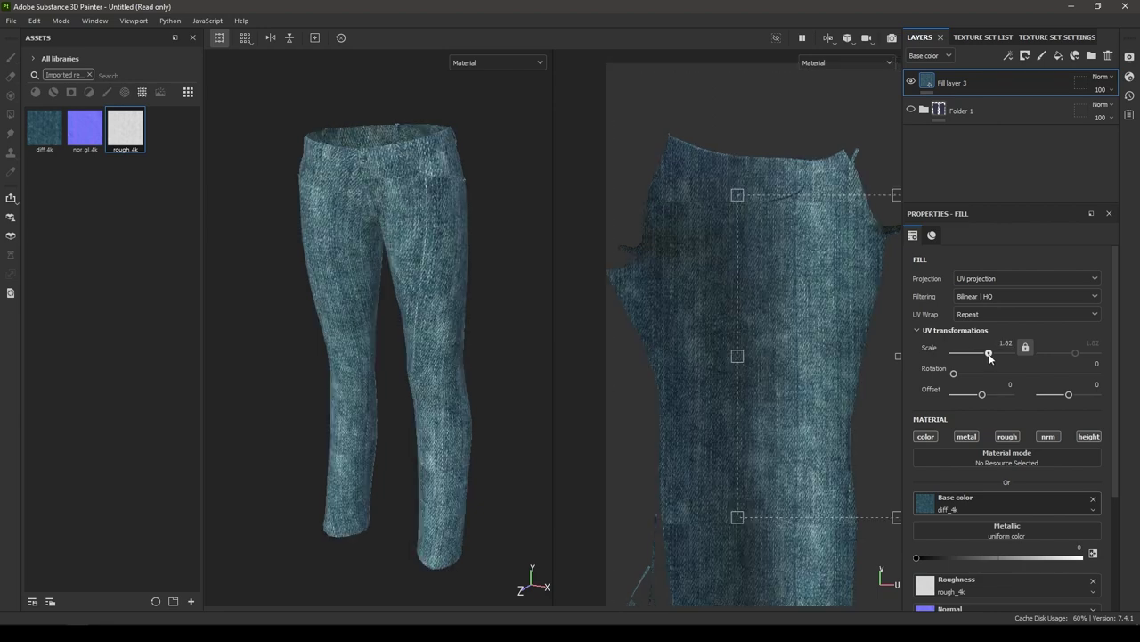
{"action": "left_click", "coordinate": [989, 352]}
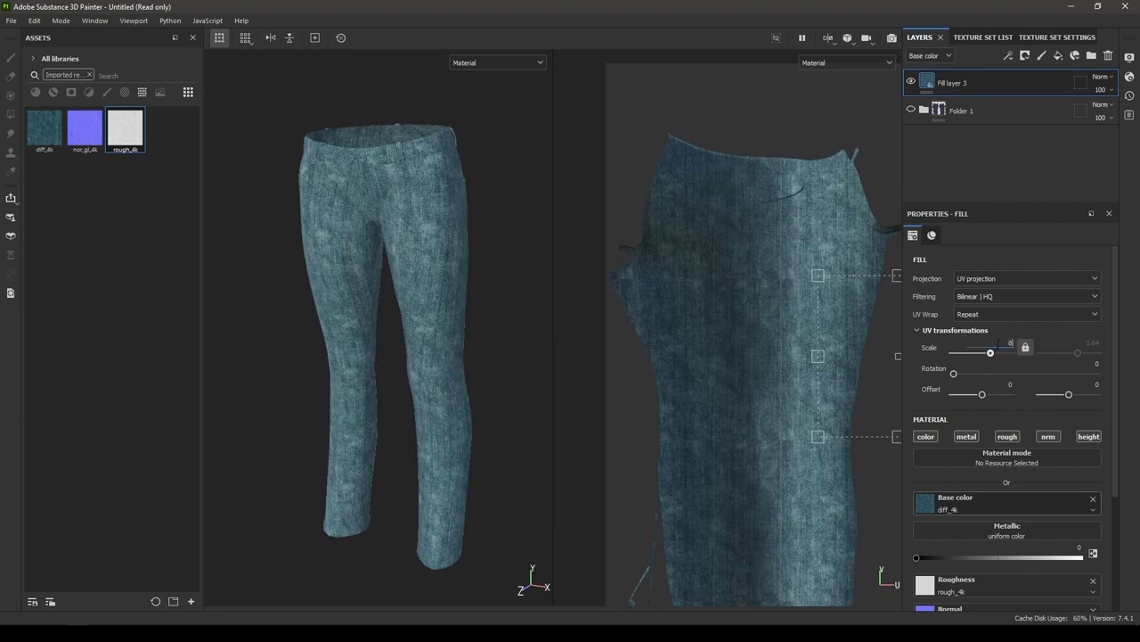
{"action": "key", "text": "Return"}
{"action": "left_click", "coordinate": [991, 278]}
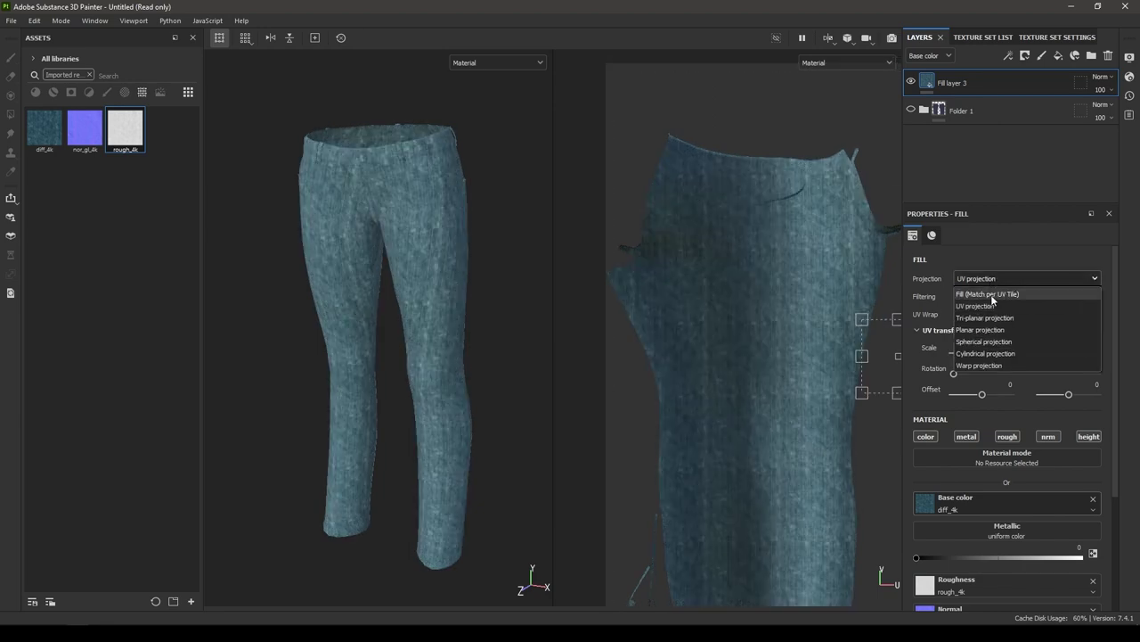
{"action": "left_click", "coordinate": [992, 316]}
Examine the tri-planar denim texture on the pants up close and from several angles
{"action": "right_click_drag", "start_coordinate": [428, 264], "coordinate": [478, 440], "text": "alt"}
{"action": "middle_click_drag", "start_coordinate": [478, 440], "coordinate": [463, 428], "text": "alt"}
{"action": "right_click_drag", "start_coordinate": [463, 427], "coordinate": [474, 436], "text": "alt"}
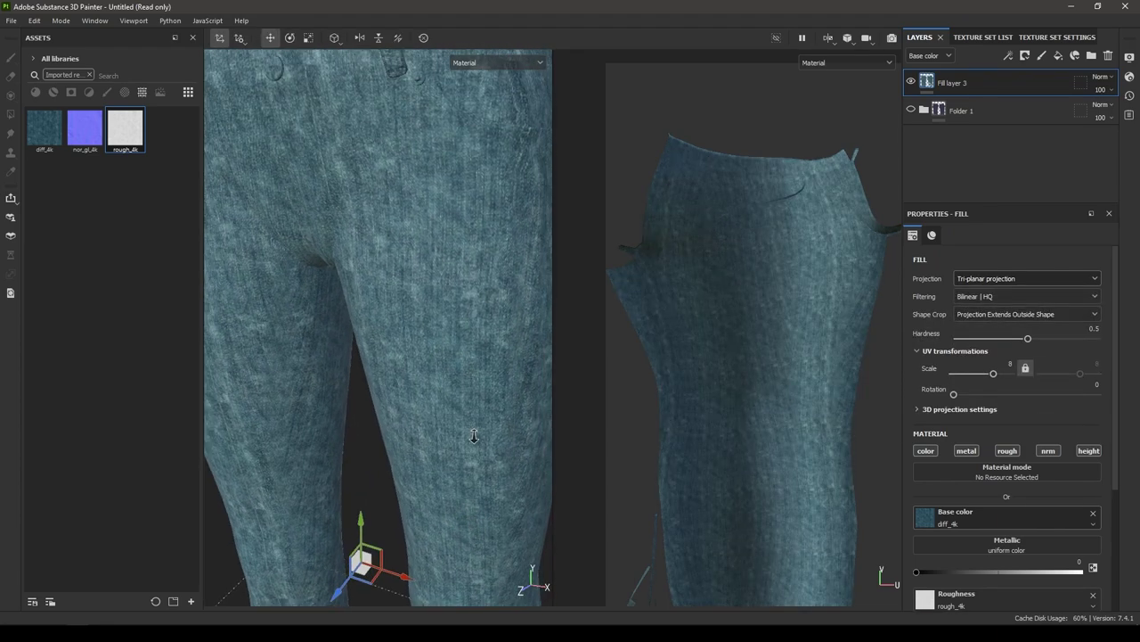
{"action": "left_click_drag", "start_coordinate": [474, 436], "coordinate": [486, 406], "text": "alt"}
{"action": "right_click_drag", "start_coordinate": [528, 446], "coordinate": [499, 414], "text": "alt"}
{"action": "mouse_move", "coordinate": [498, 414]}
{"action": "left_mouse_down", "text": "alt"}
{"action": "mouse_move", "coordinate": [473, 395]}
{"action": "mouse_move", "coordinate": [499, 399]}
{"action": "left_mouse_up", "text": "alt"}
{"action": "middle_click_drag", "start_coordinate": [499, 399], "coordinate": [494, 422], "text": "alt"}
{"action": "left_click_drag", "start_coordinate": [493, 423], "coordinate": [561, 359], "text": "alt"}
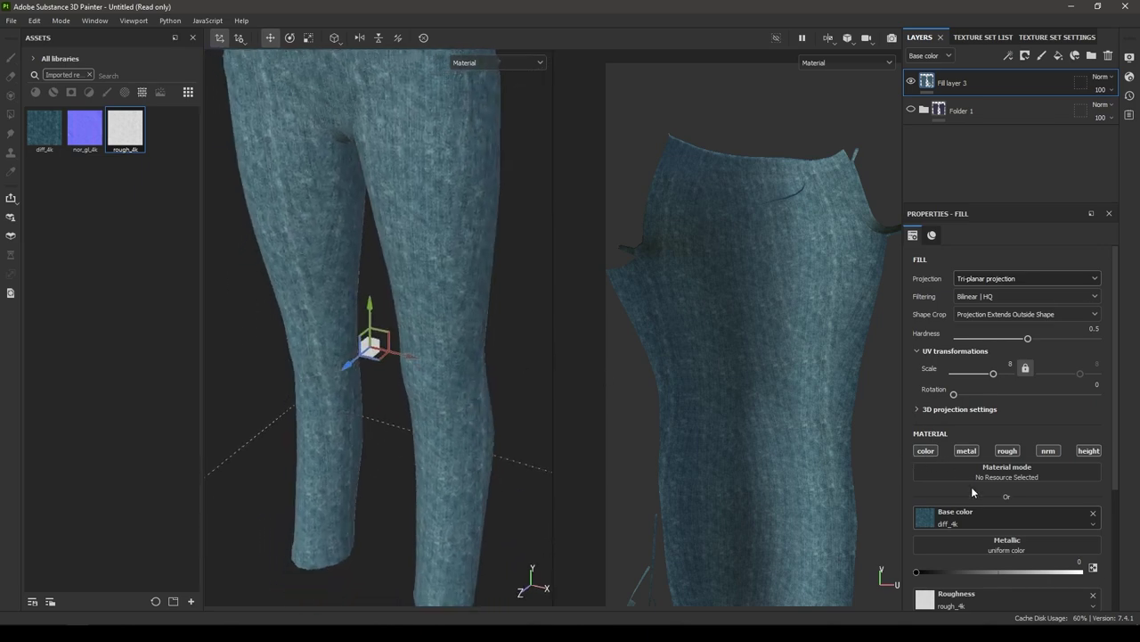
{"action": "left_click_drag", "start_coordinate": [479, 441], "coordinate": [415, 378], "text": "alt"}
{"action": "middle_click_drag", "start_coordinate": [415, 378], "coordinate": [429, 441], "text": "alt"}
{"action": "left_click_drag", "start_coordinate": [429, 440], "coordinate": [438, 365], "text": "alt"}
{"action": "right_click_drag", "start_coordinate": [438, 366], "coordinate": [428, 285], "text": "alt"}
{"action": "left_click_drag", "start_coordinate": [428, 285], "coordinate": [450, 312], "text": "alt"}
{"action": "right_click_drag", "start_coordinate": [450, 312], "coordinate": [464, 393], "text": "alt"}
{"action": "left_click_drag", "start_coordinate": [463, 393], "coordinate": [417, 378], "text": "alt"}
{"action": "right_click_drag", "start_coordinate": [417, 378], "coordinate": [416, 334], "text": "alt"}
{"action": "left_click_drag", "start_coordinate": [415, 334], "coordinate": [427, 389], "text": "alt"}
{"action": "middle_click_drag", "start_coordinate": [428, 389], "coordinate": [396, 351], "text": "alt"}
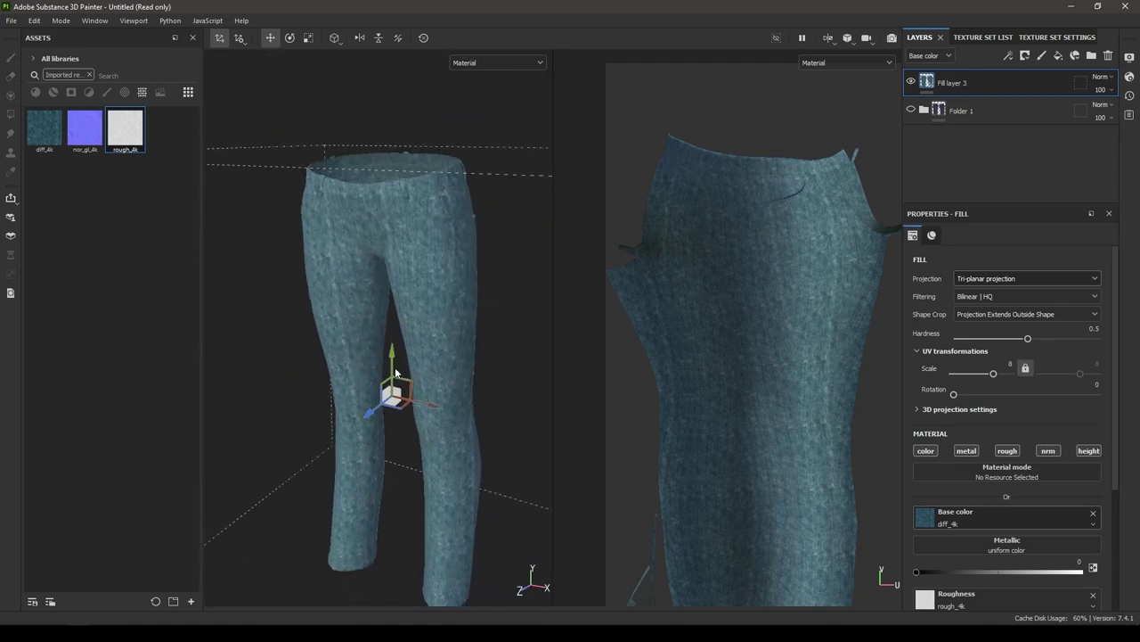